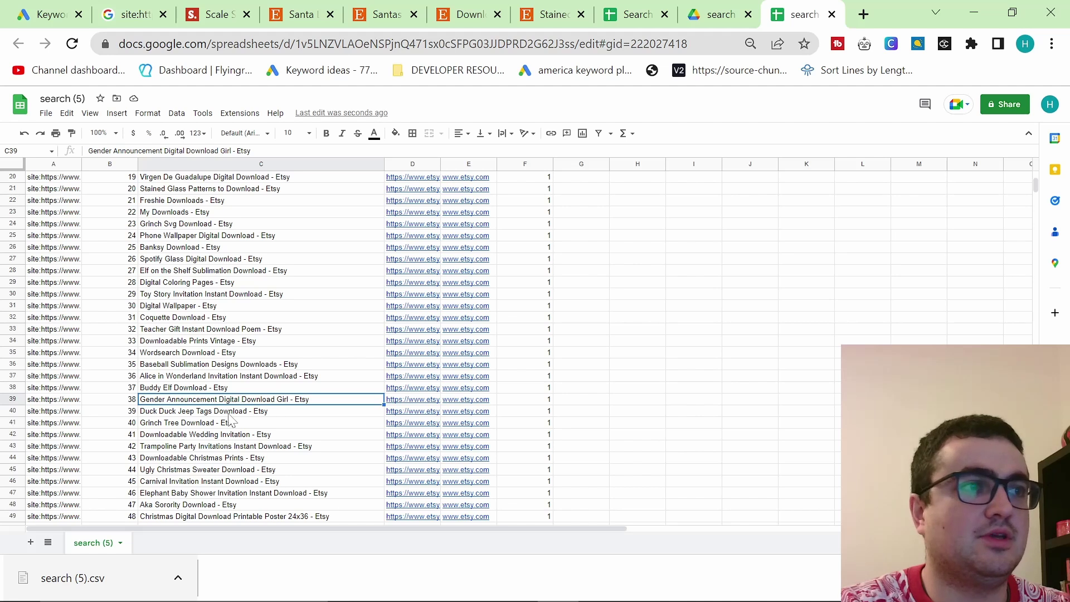
- Look through the Etsy page titles in the search (5) sheet for digital download product ideas
key(Down)
scroll(220, 437, down, 1)
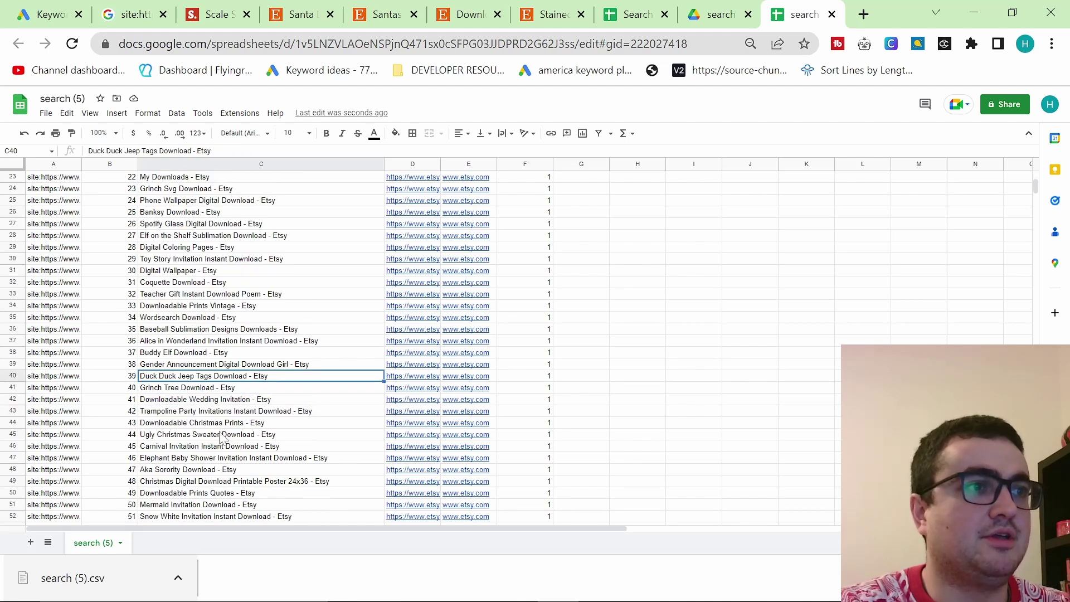
click(188, 399)
scroll(195, 385, down, 1)
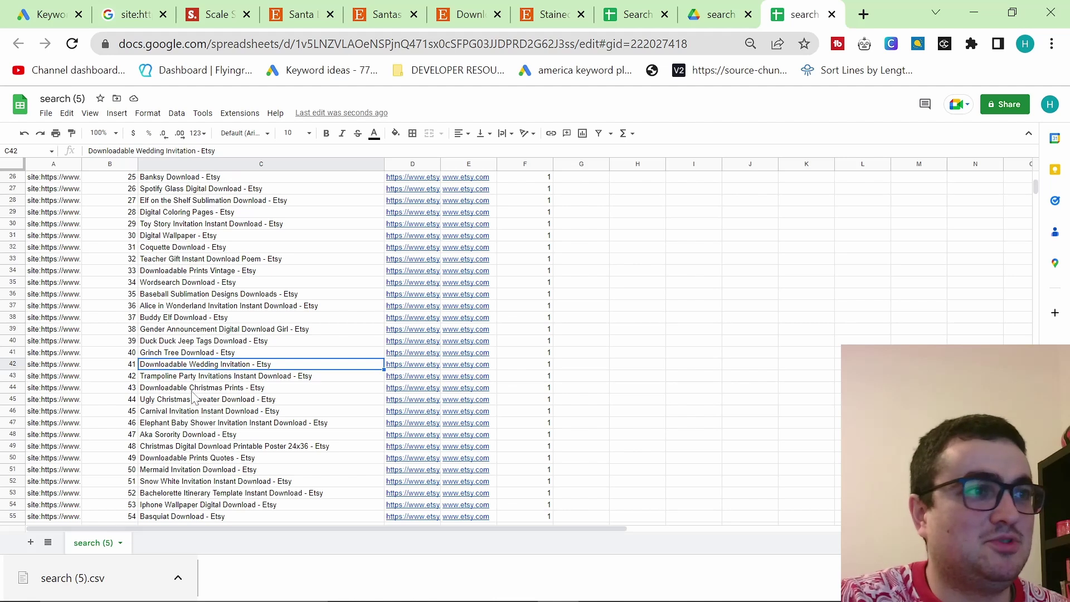
scroll(194, 397, down, 1)
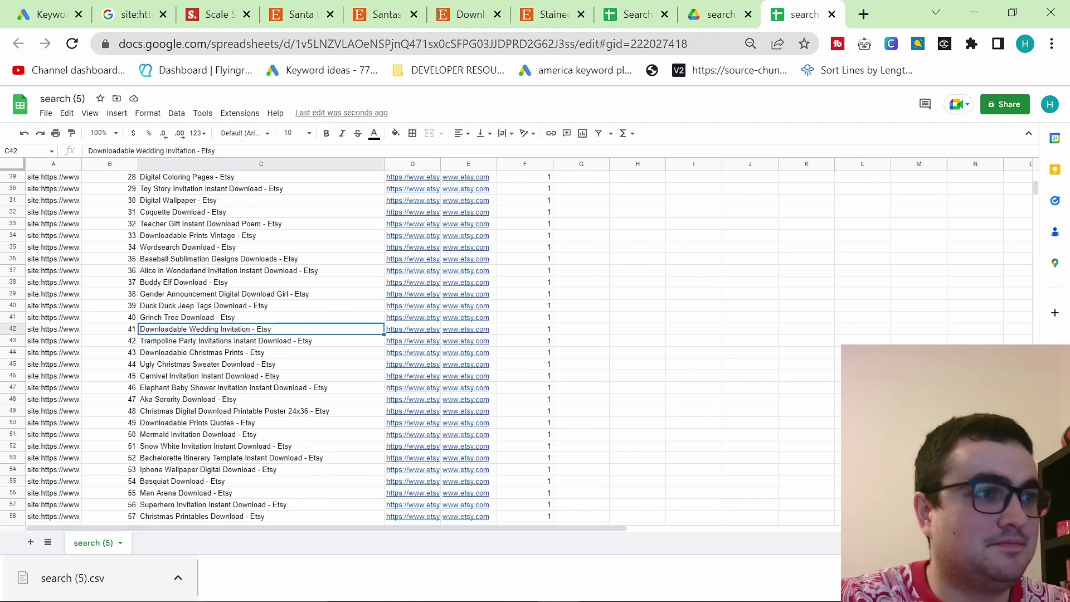
click(618, 413)
text(`)
scroll(587, 418, down, 5)
key(Escape)
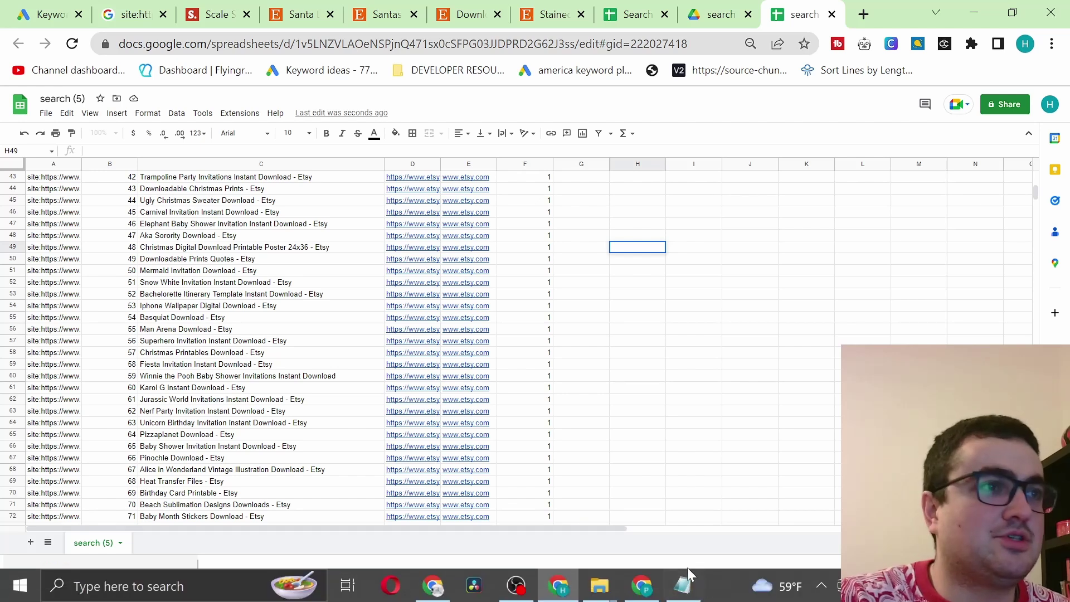
key(Return)
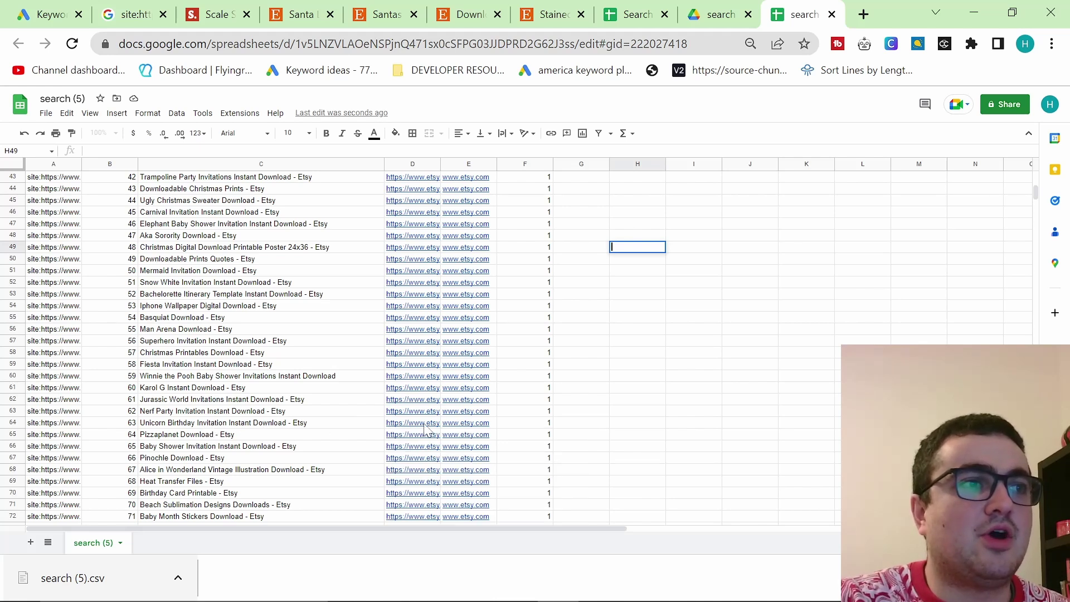
- Open the Etsy market link for Unicorn Birthday Invitation Instant Download and examine its product listings
mouse_move(425, 430)
click(454, 449)
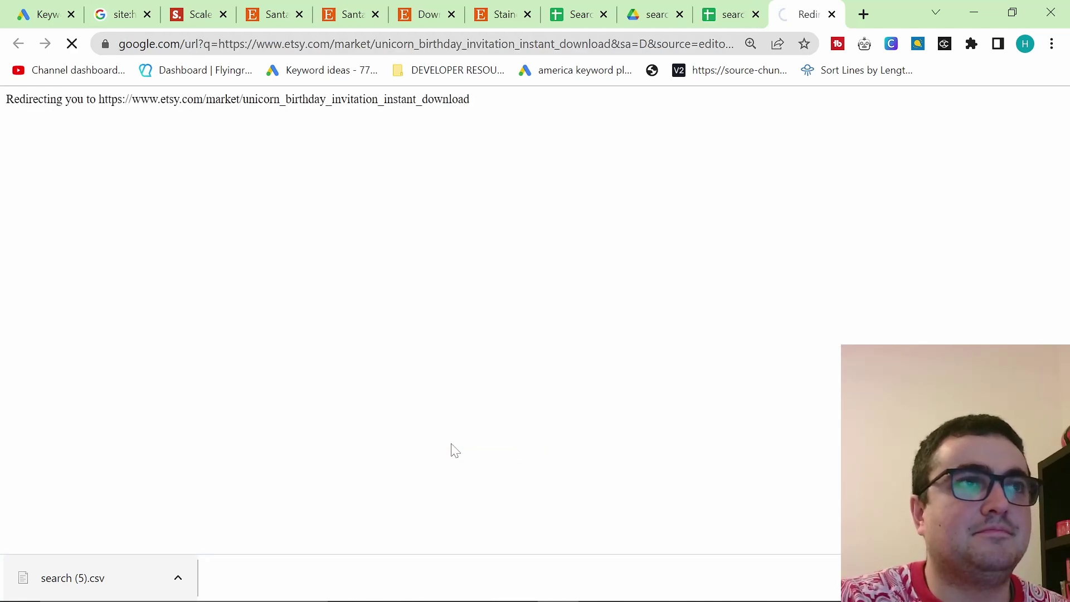
scroll(401, 440, down, 3)
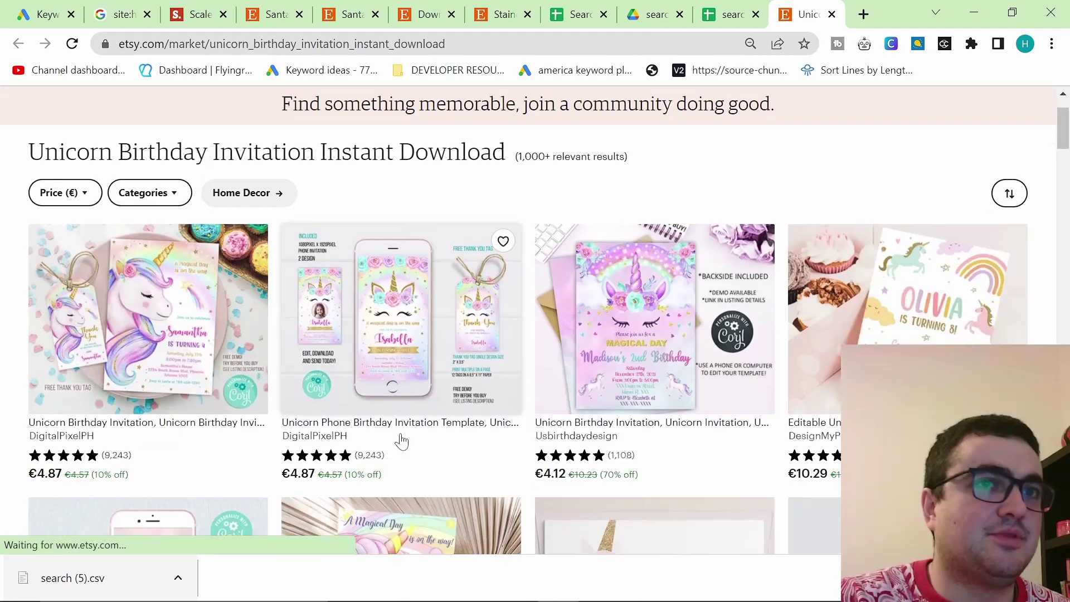
scroll(401, 441, up, 3)
scroll(458, 391, down, 6)
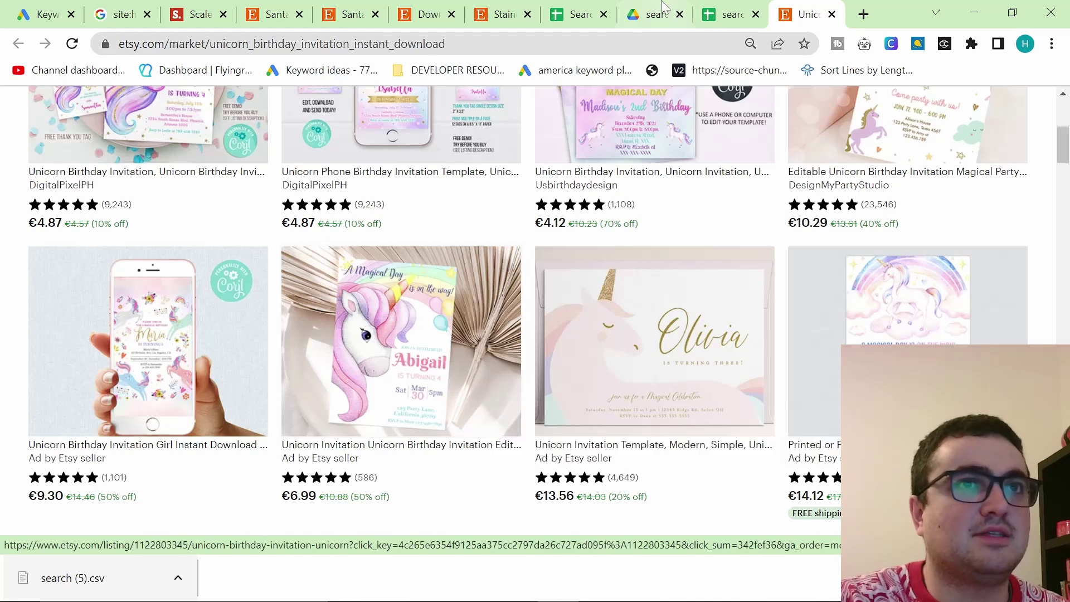
- Select the Unicorn Birthday Invitation title in the search (5) sheet, and start discovering new keywords in Google Ads Keyword Planner
click(740, 4)
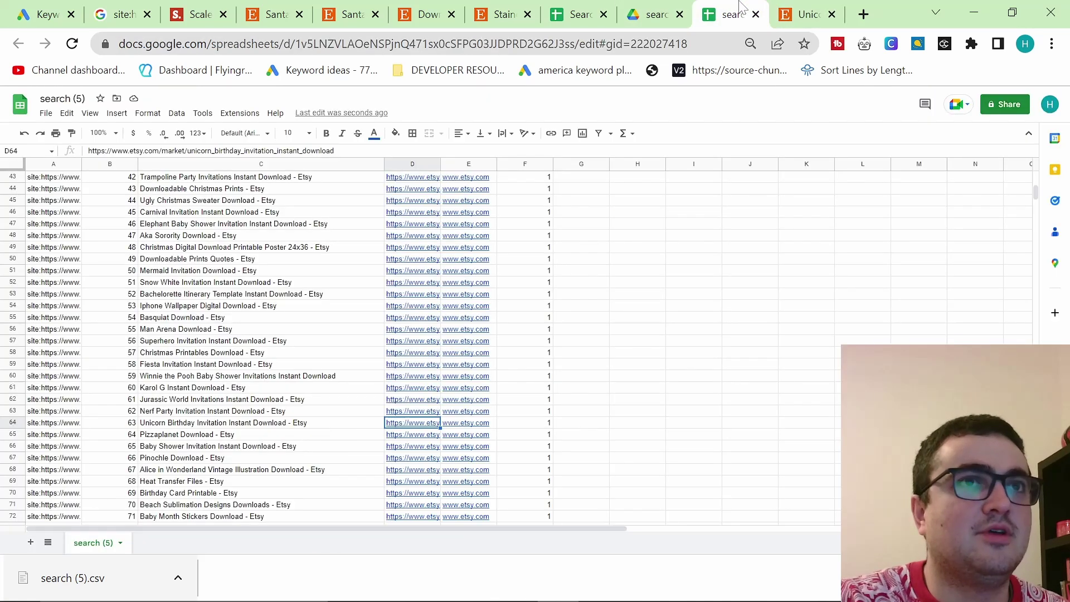
click(206, 424)
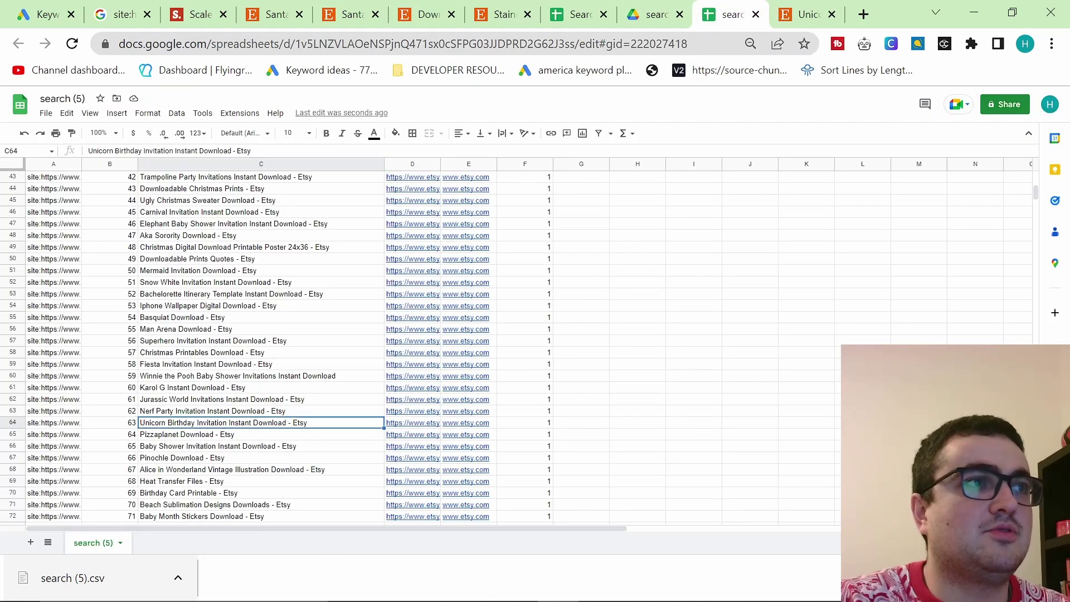
click(47, 13)
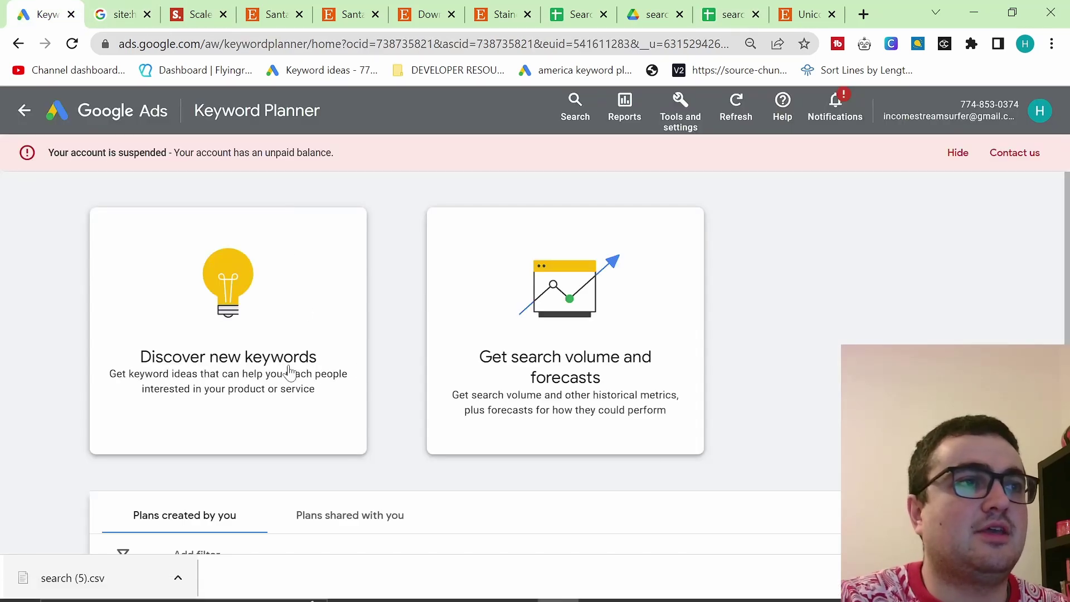
click(290, 370)
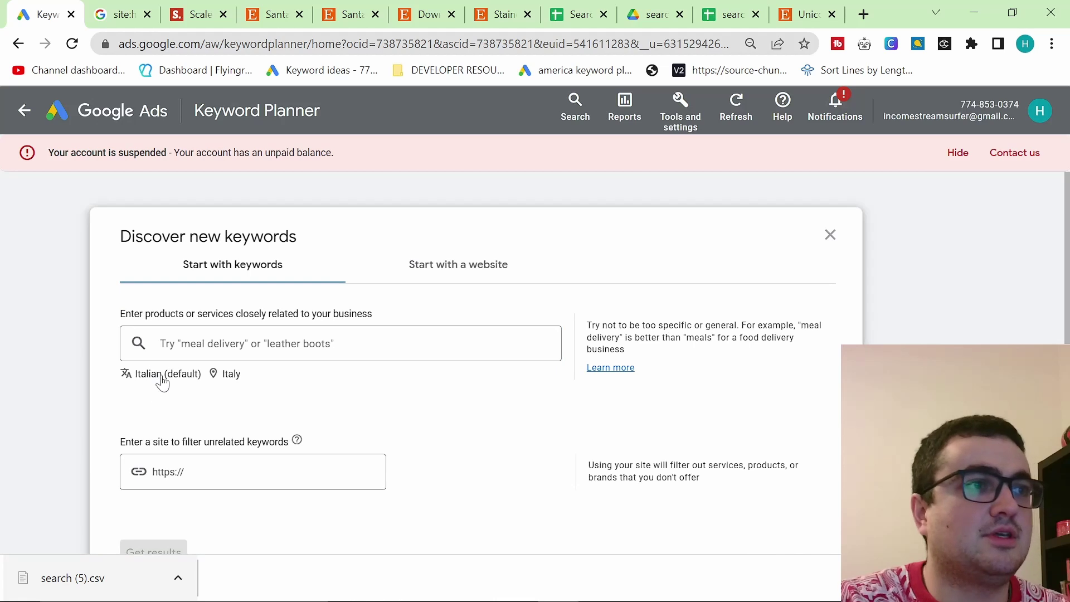
- Set the keyword search language to English and add the country United States to its target locations
click(159, 374)
text(eng)
click(176, 462)
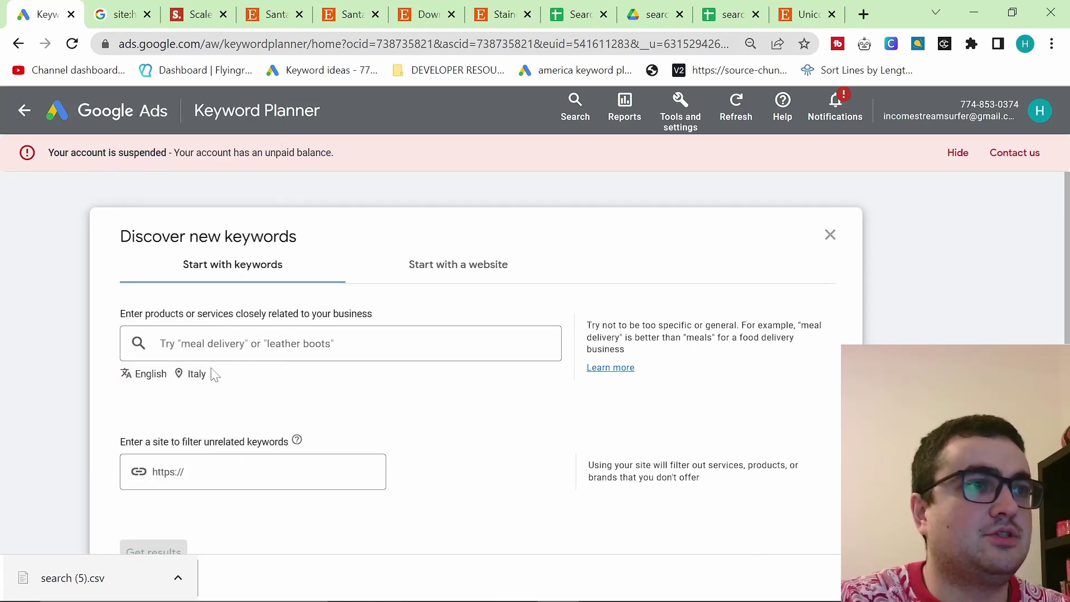
click(206, 375)
text(united states)
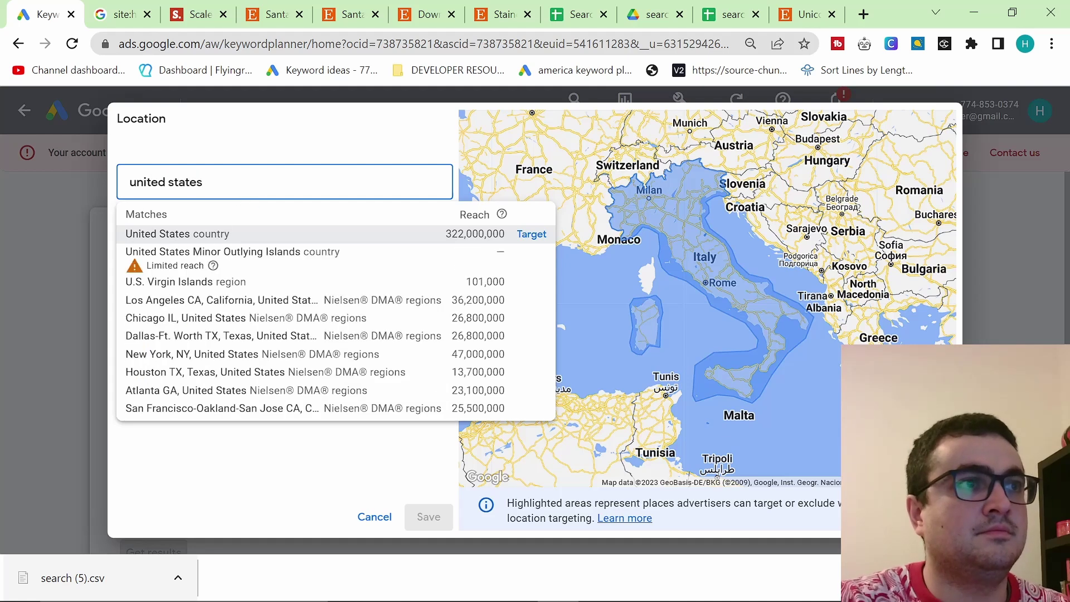
click(217, 235)
click(427, 517)
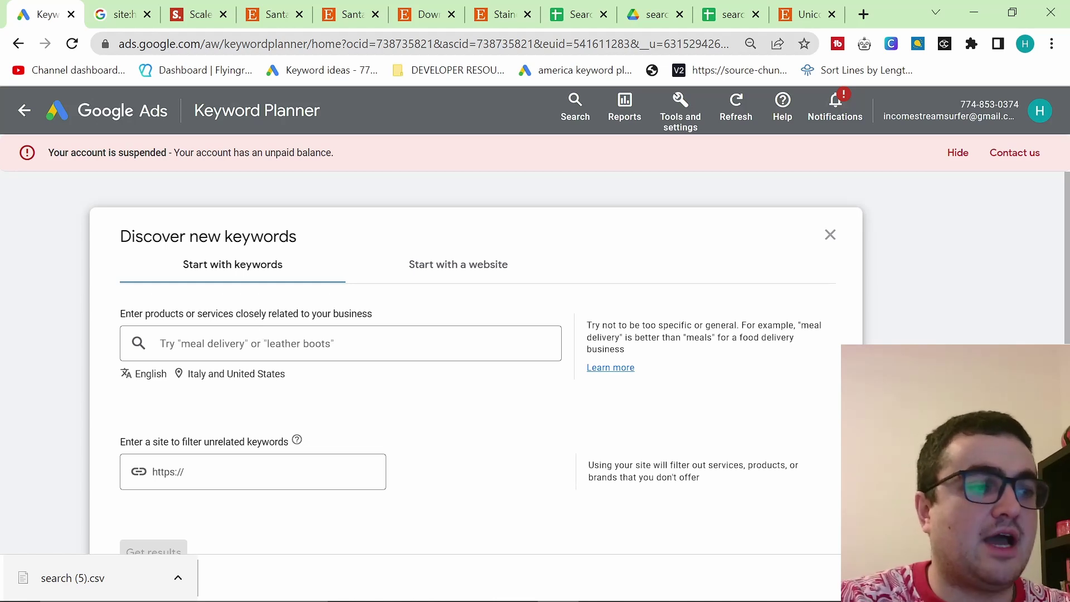
- Get keyword ideas for "Unicorn Birthday Invitation" without a site filter
click(262, 343)
text(Unicorn Birthday Invitation)
scroll(263, 375, down, 4)
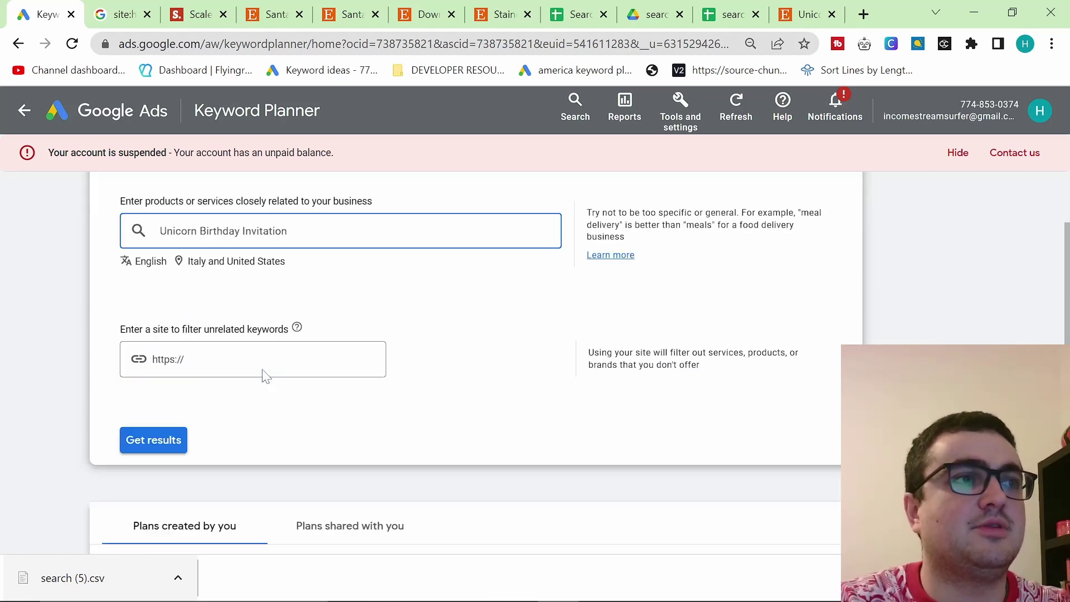
click(159, 334)
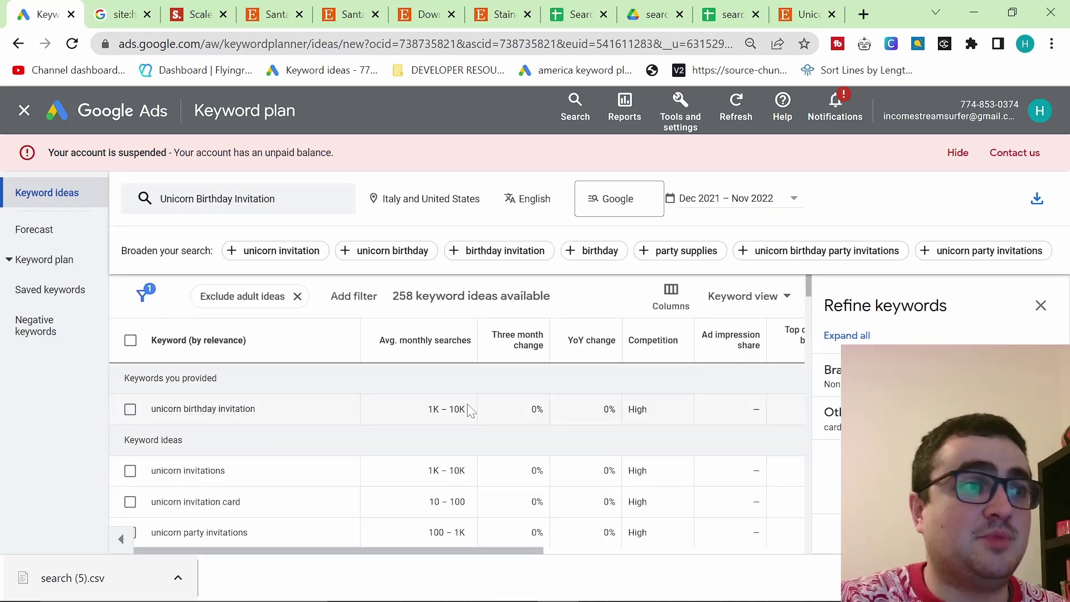
- Examine the unicorn keyword ideas with their average monthly searches and competition, and check the available date range options
scroll(470, 411, down, 5)
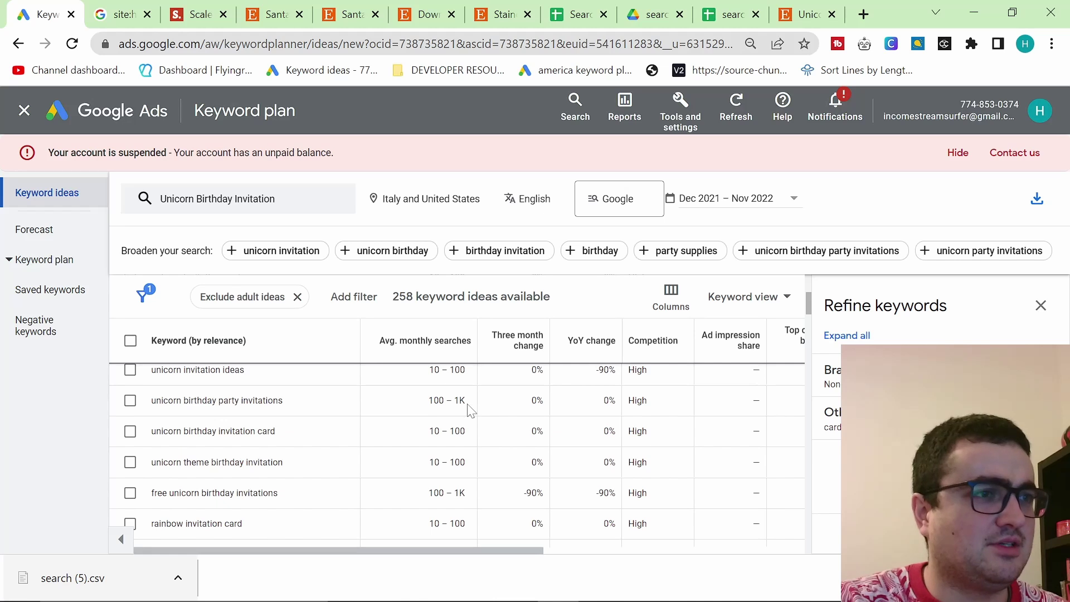
scroll(469, 411, down, 2)
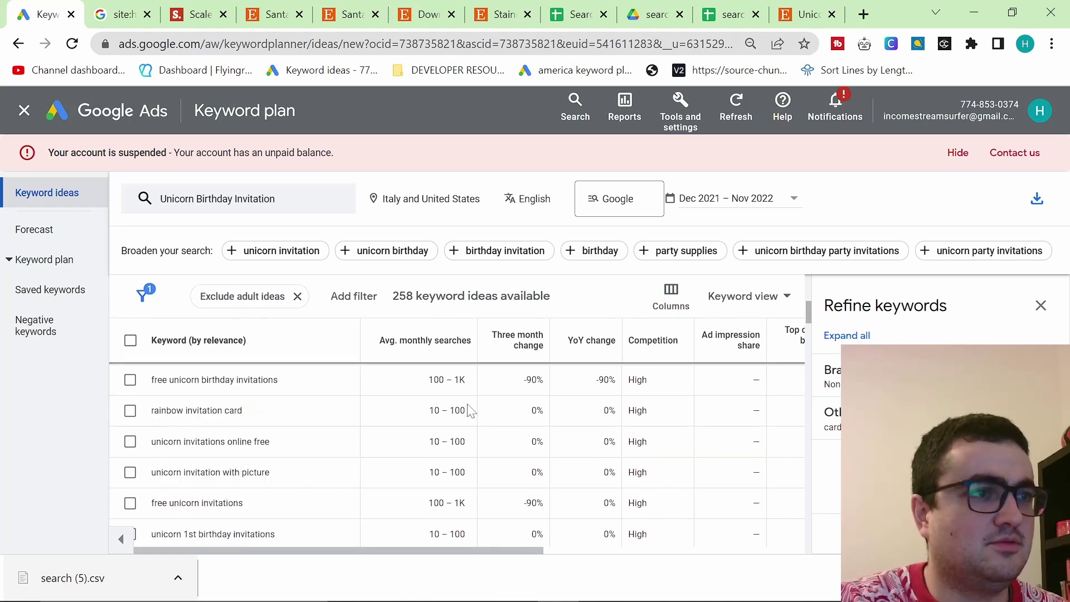
scroll(469, 410, down, 3)
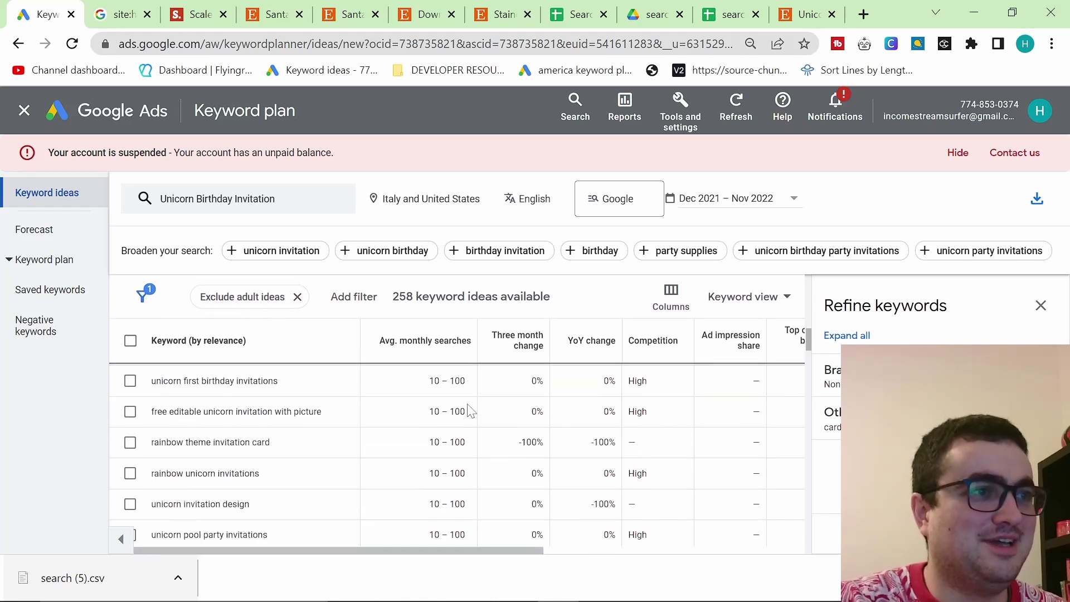
scroll(470, 410, up, 8)
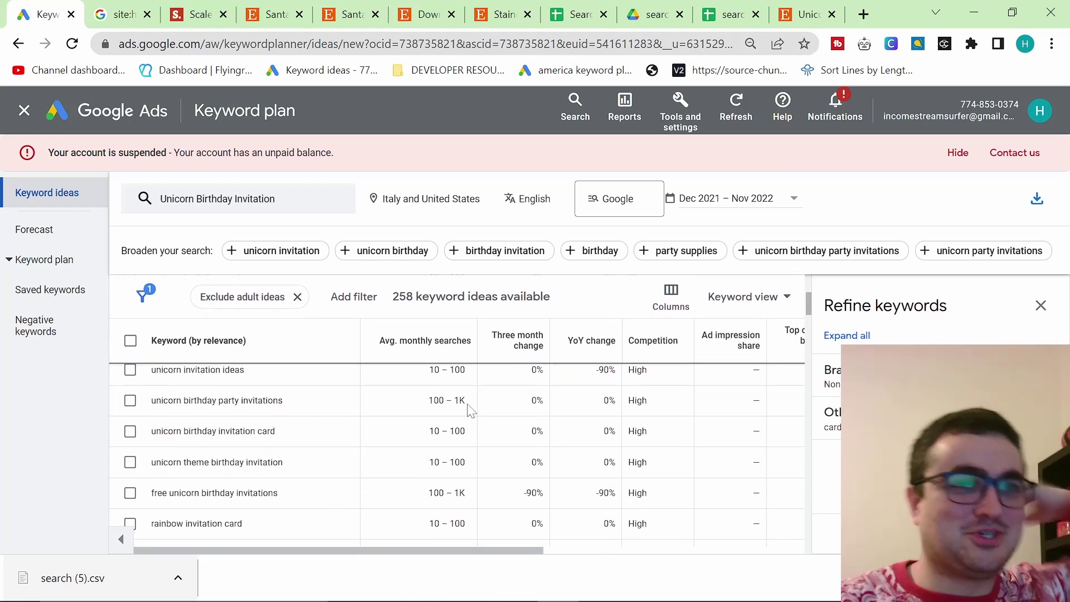
scroll(470, 411, up, 3)
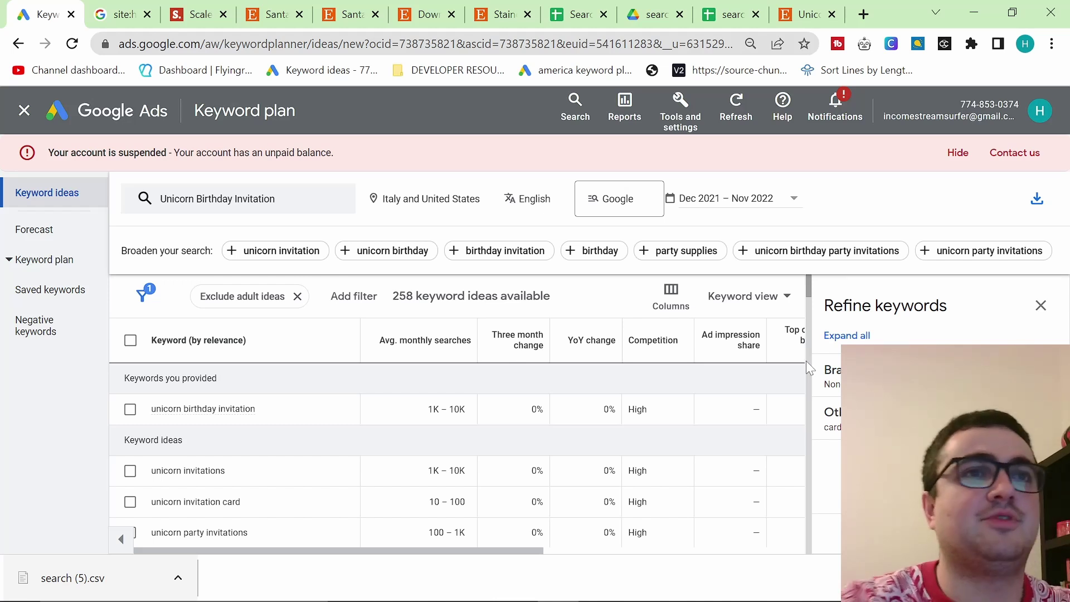
click(790, 198)
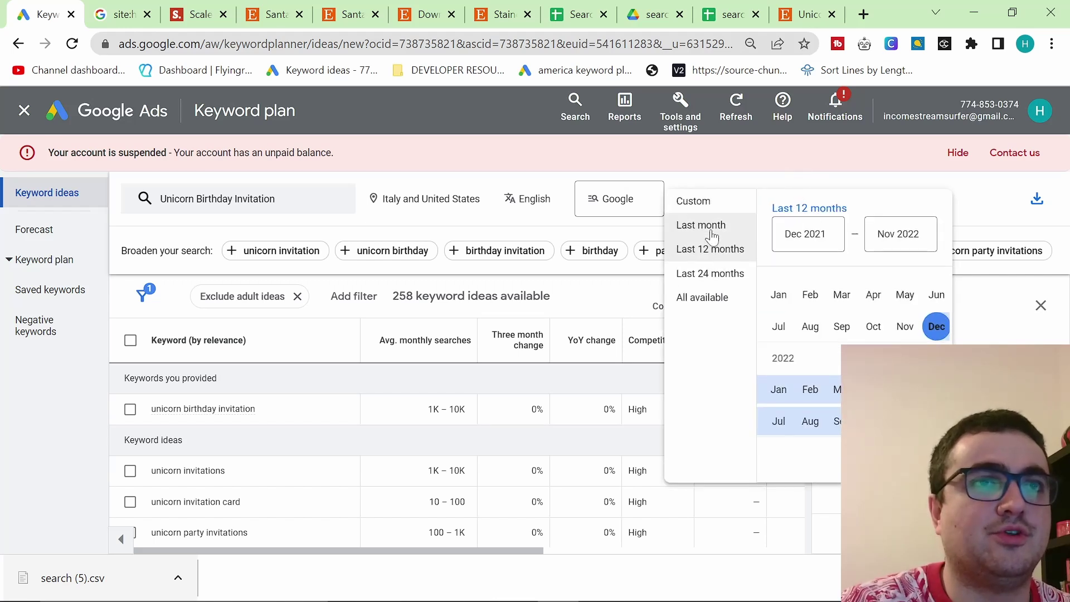
click(791, 200)
scroll(500, 440, down, 2)
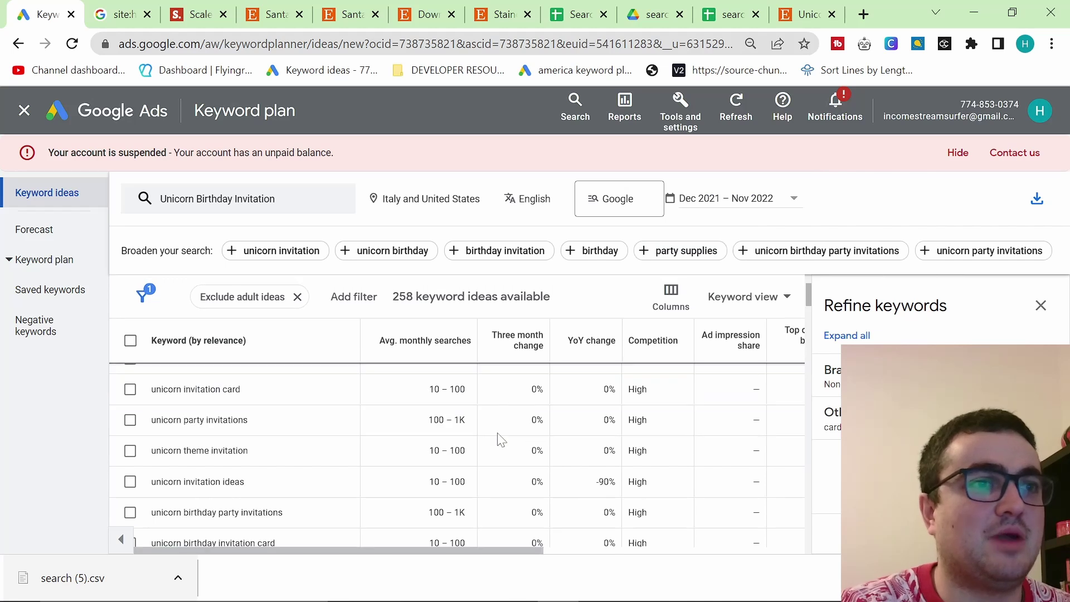
scroll(344, 449, up, 2)
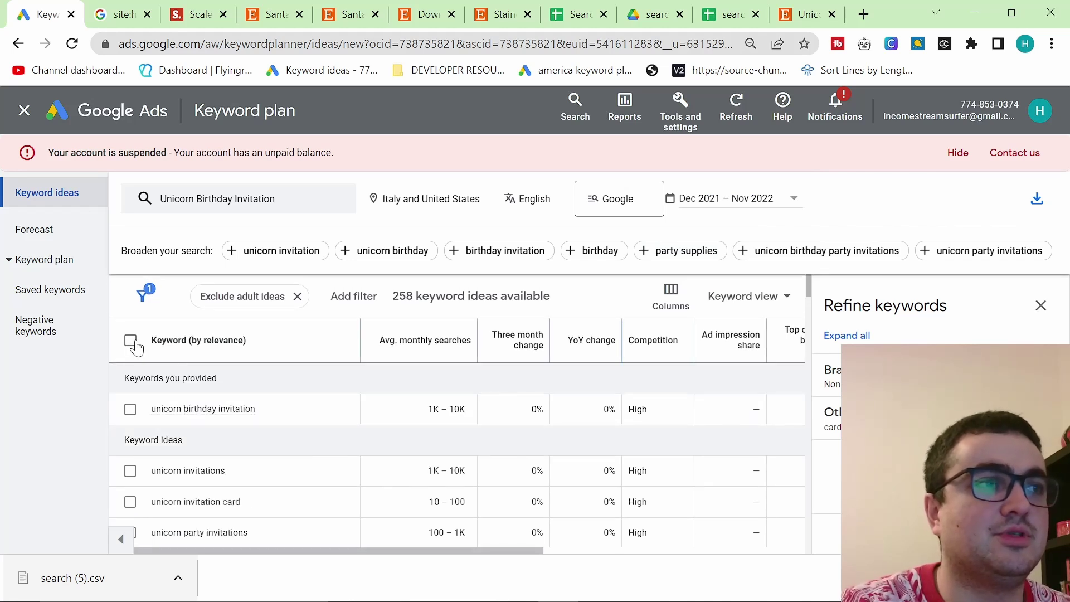
- Select the first ten keywords individually, from "unicorn birthday invitation" through "free unicorn birthday invitations"
click(130, 409)
click(130, 470)
scroll(130, 463, down, 2)
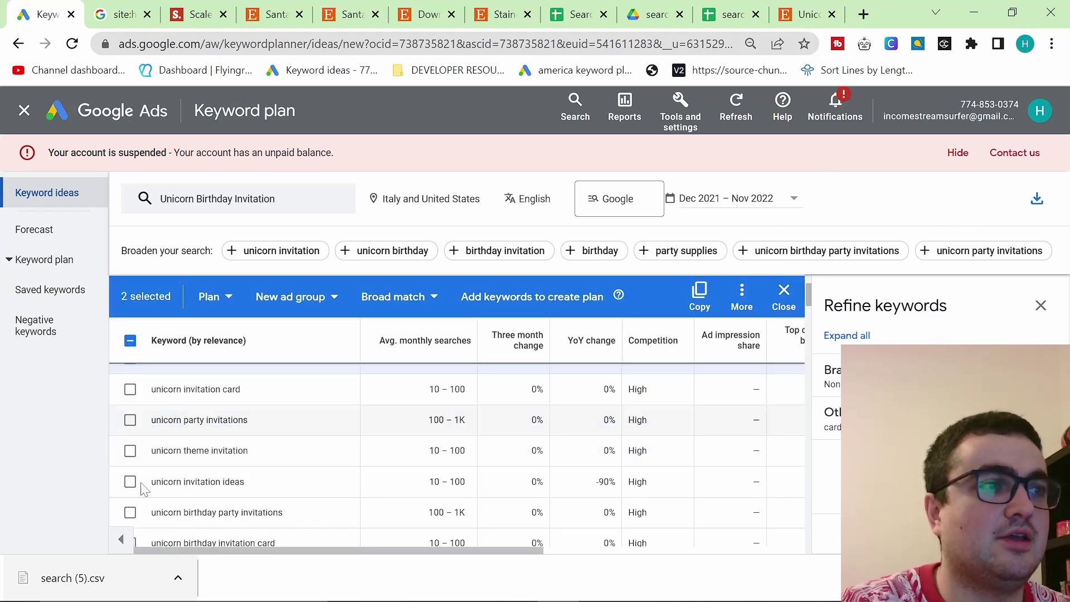
click(130, 389)
click(130, 419)
click(130, 450)
click(130, 481)
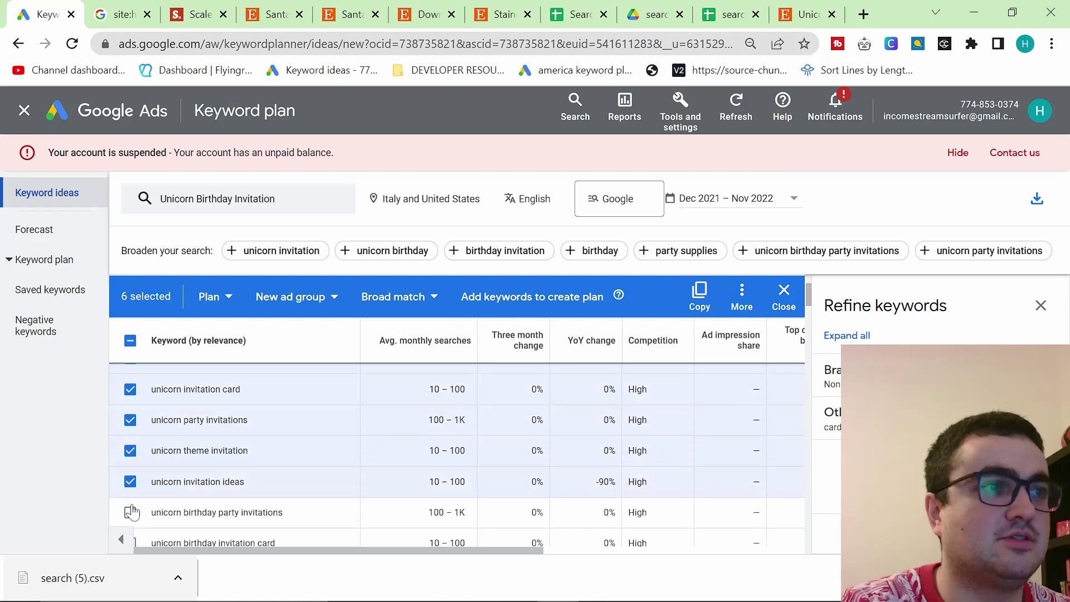
click(130, 512)
scroll(131, 524, down, 2)
click(130, 430)
click(130, 462)
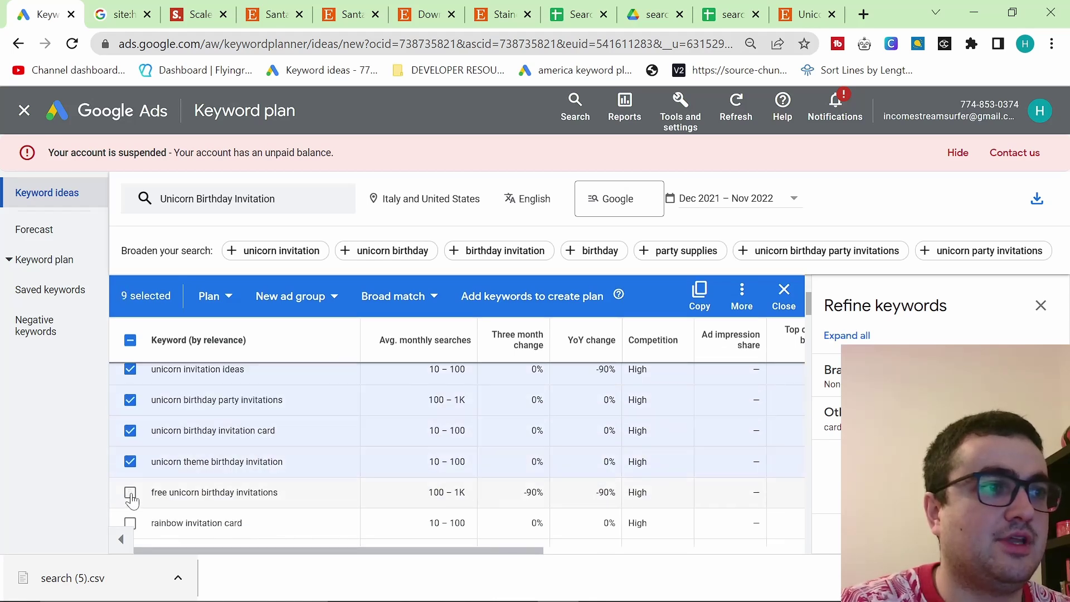
click(130, 492)
scroll(130, 492, down, 2)
scroll(148, 333, up, 6)
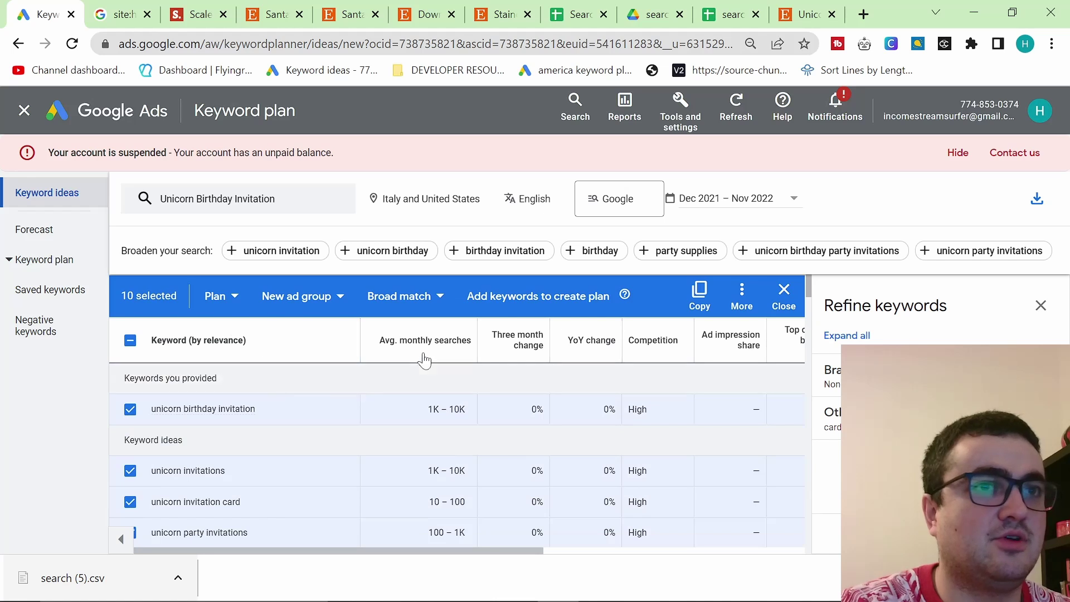
- Select all keywords on the current page of results and review their average monthly searches and competition
click(130, 340)
scroll(134, 352, down, 10)
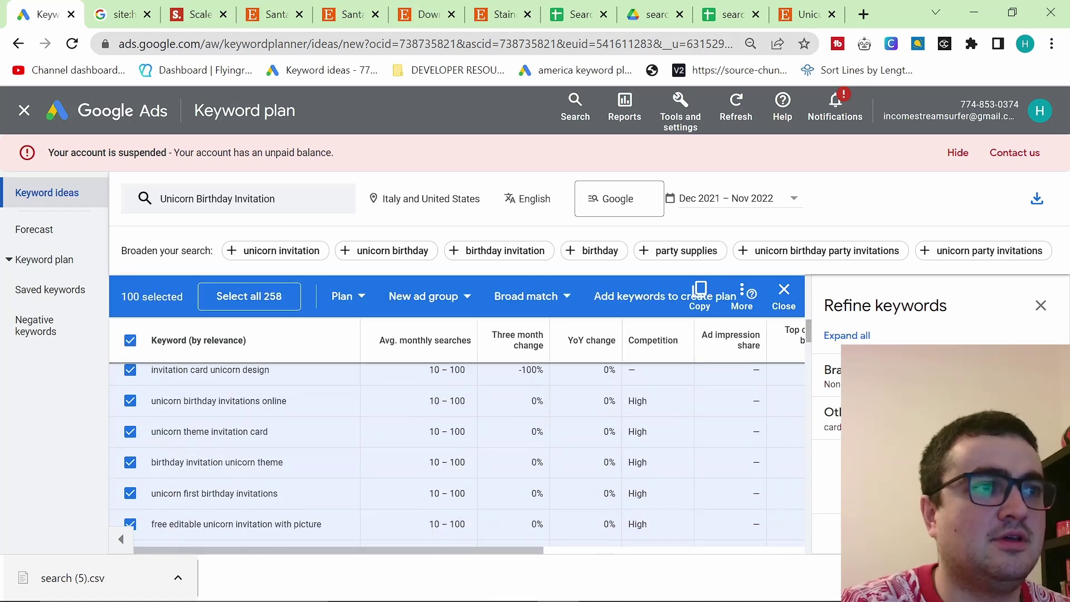
scroll(257, 468, down, 3)
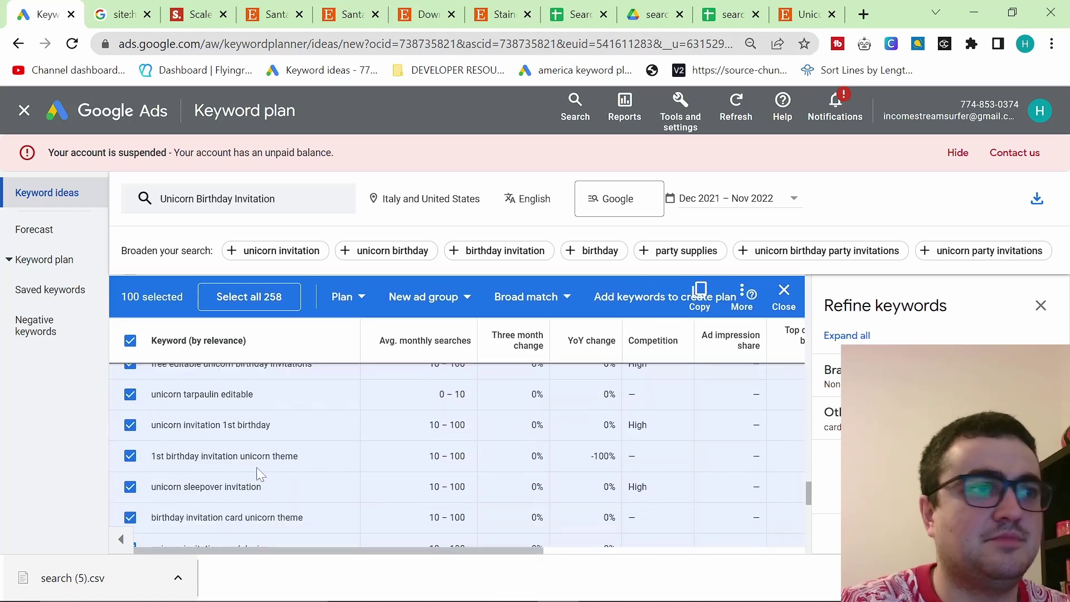
scroll(255, 465, down, 2)
scroll(252, 464, down, 4)
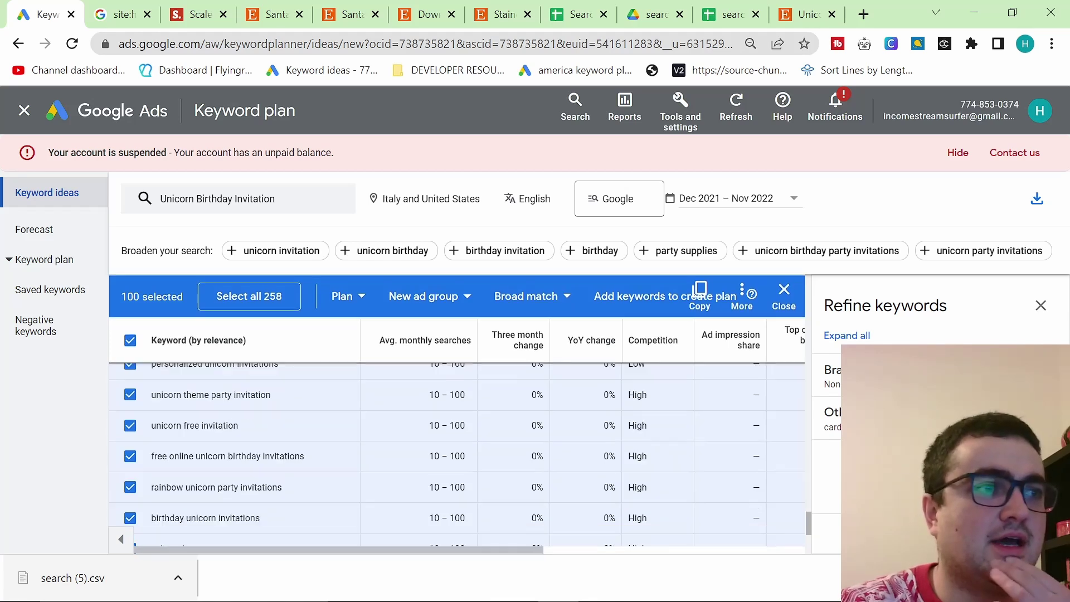
scroll(251, 461, down, 2)
scroll(251, 461, up, 4)
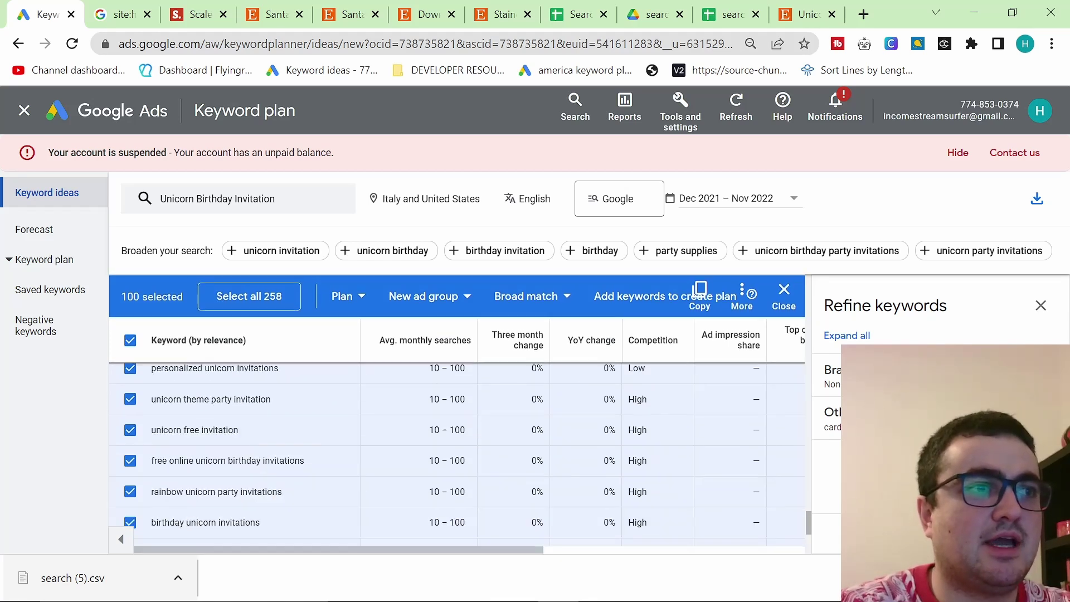
scroll(422, 458, up, 6)
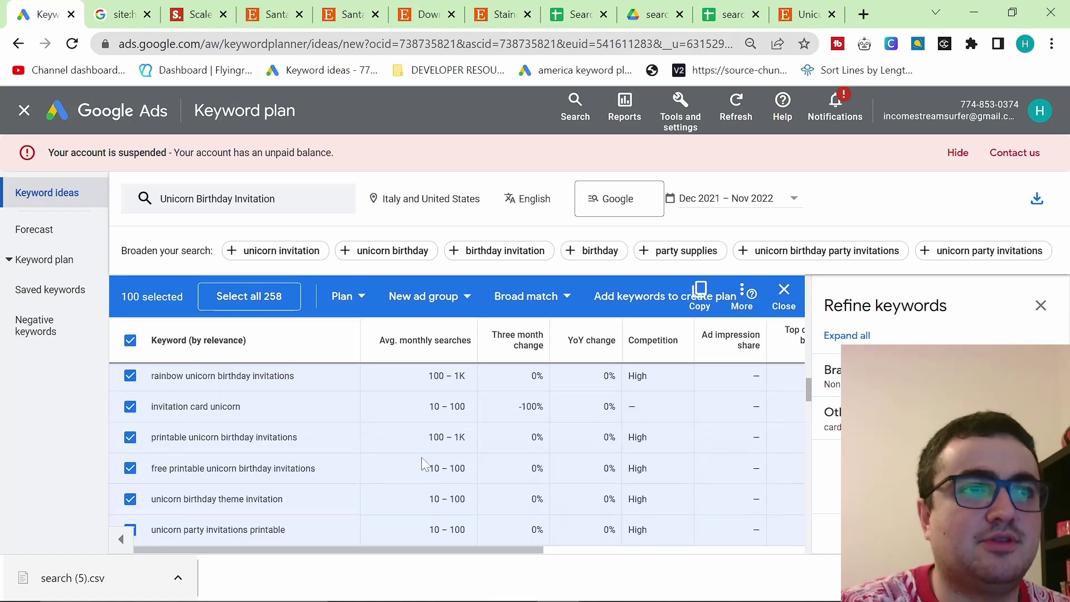
scroll(417, 452, up, 8)
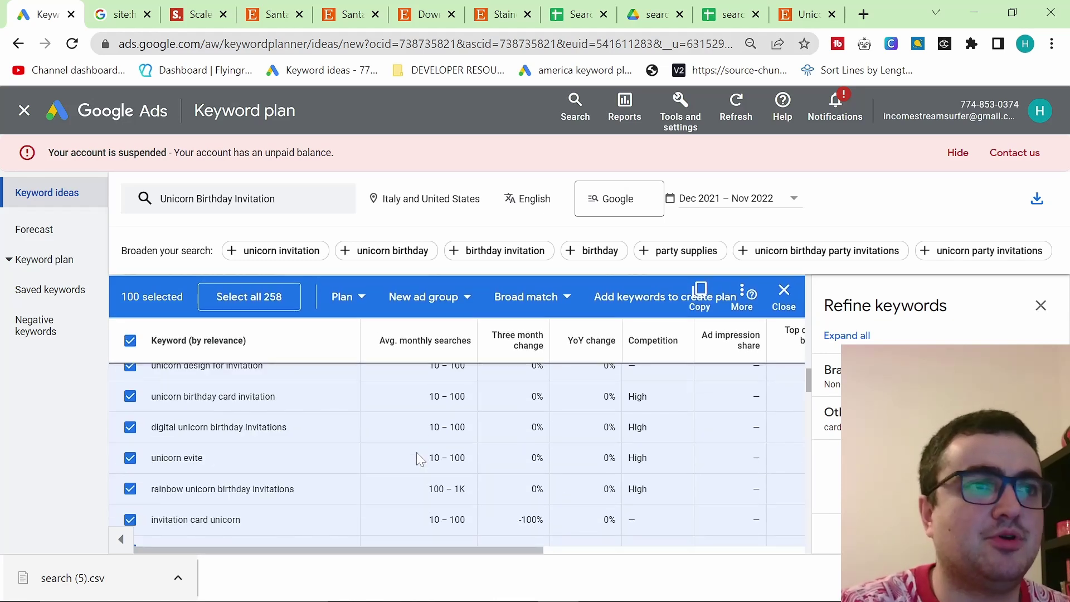
- Sort the keyword ideas by average monthly searches in descending order and select all keywords on the page
click(440, 359)
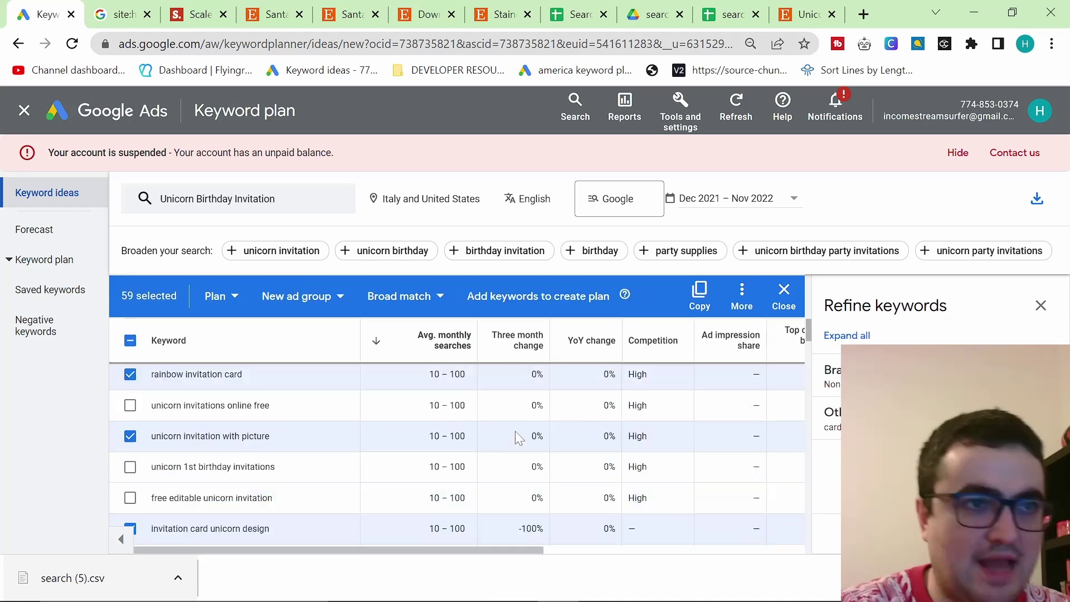
scroll(515, 436, up, 10)
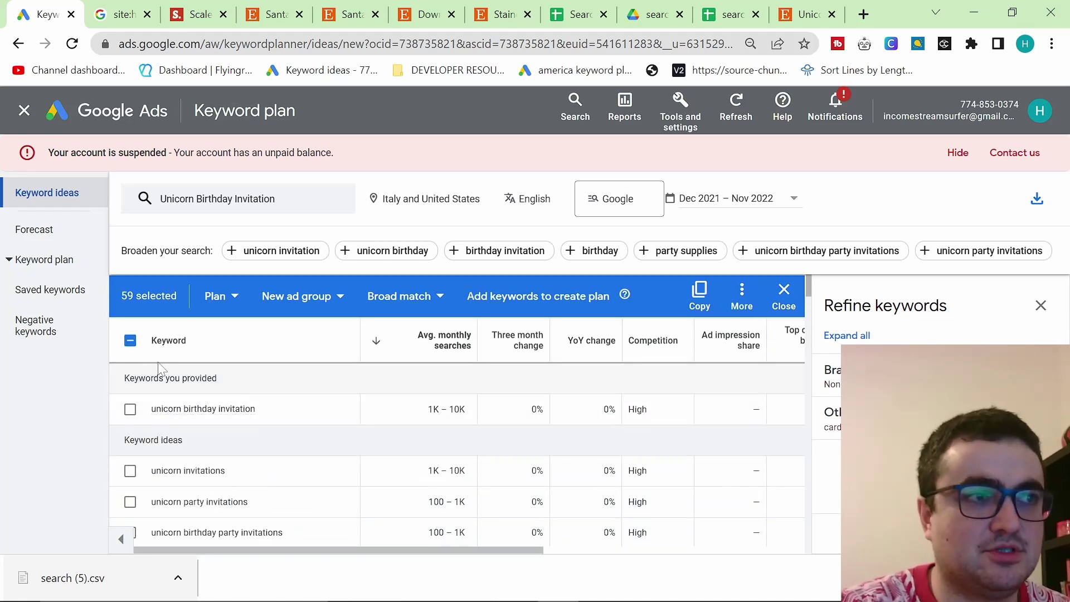
click(130, 341)
click(131, 341)
click(130, 341)
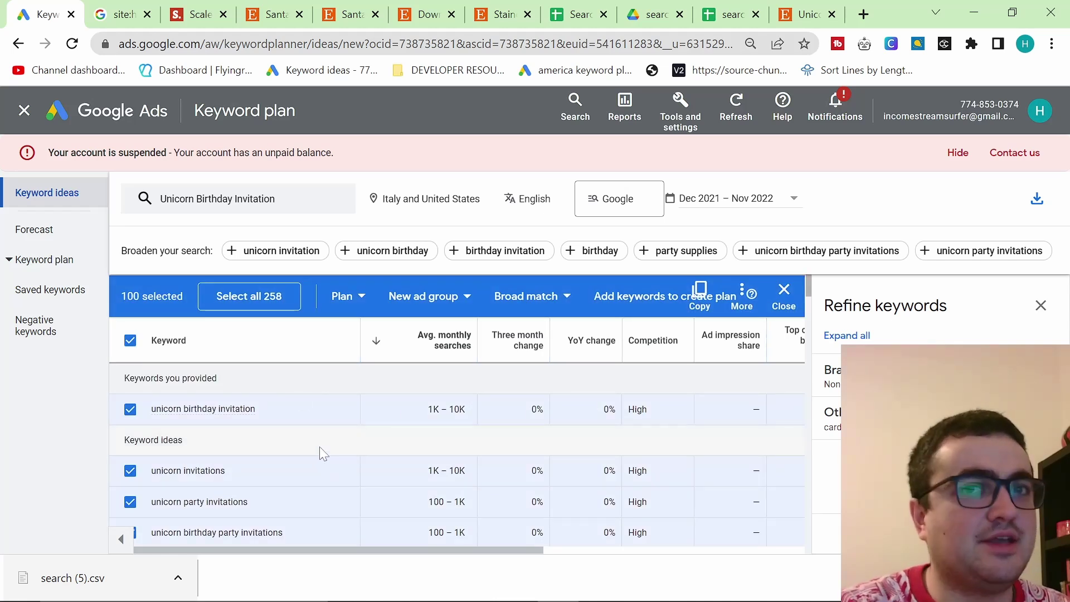
- Switch to the Scale SERP API Playground holding the Etsy market download search
mouse_move(134, 8)
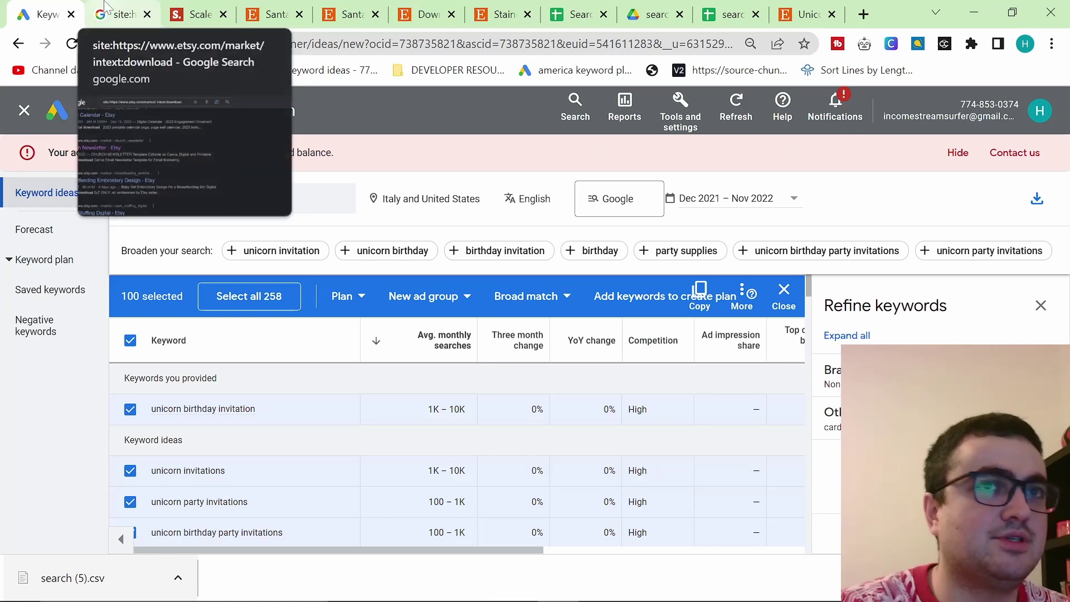
click(106, 8)
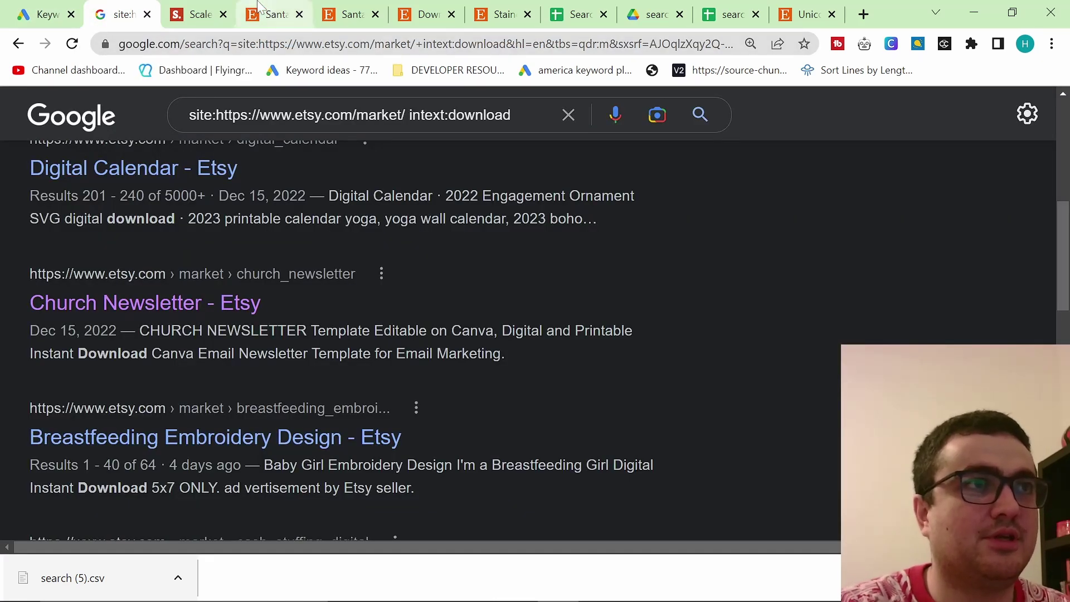
click(195, 7)
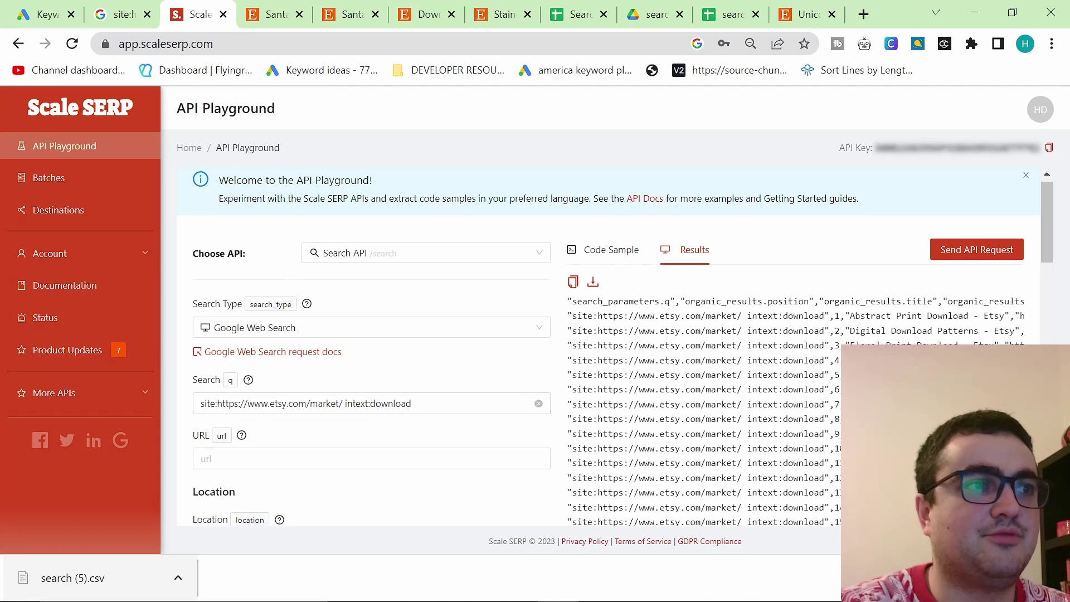
- Try to request further results by setting the page to 6 and sending the API request
scroll(406, 387, down, 10)
scroll(404, 387, down, 2)
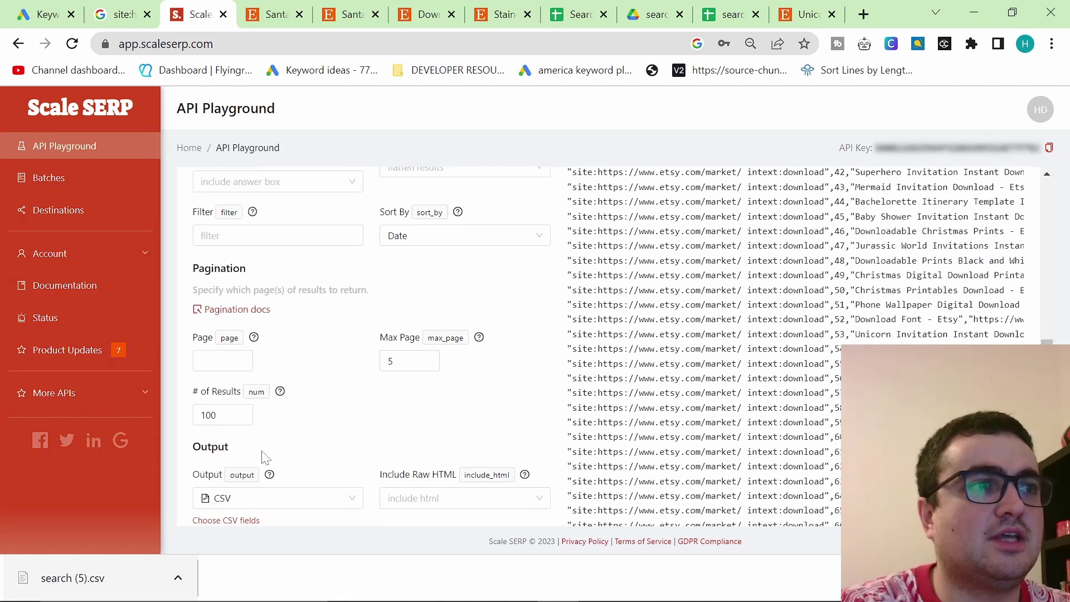
click(239, 361)
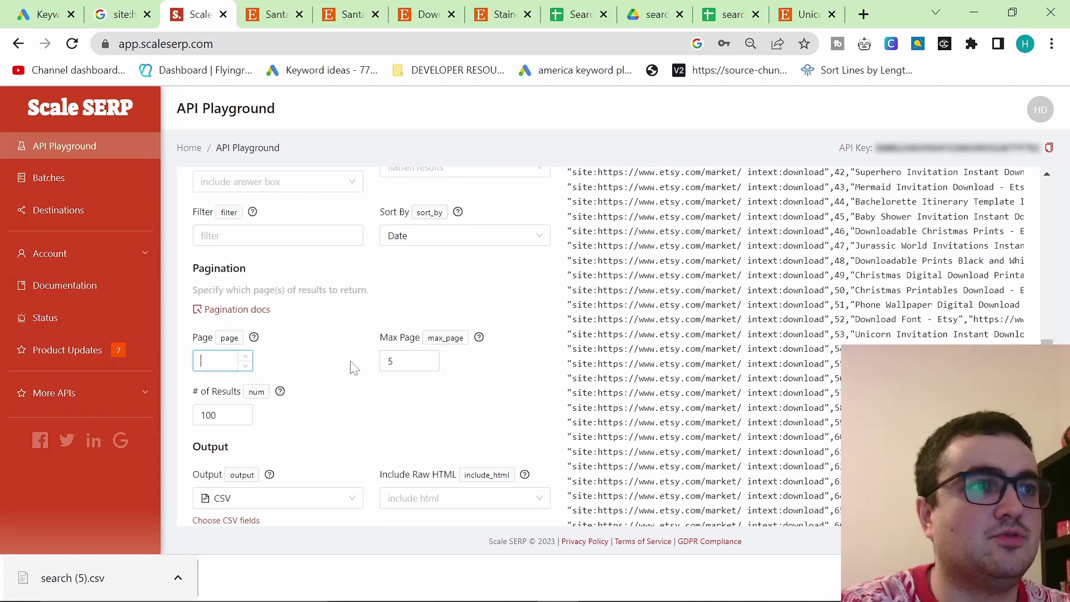
mouse_move(254, 338)
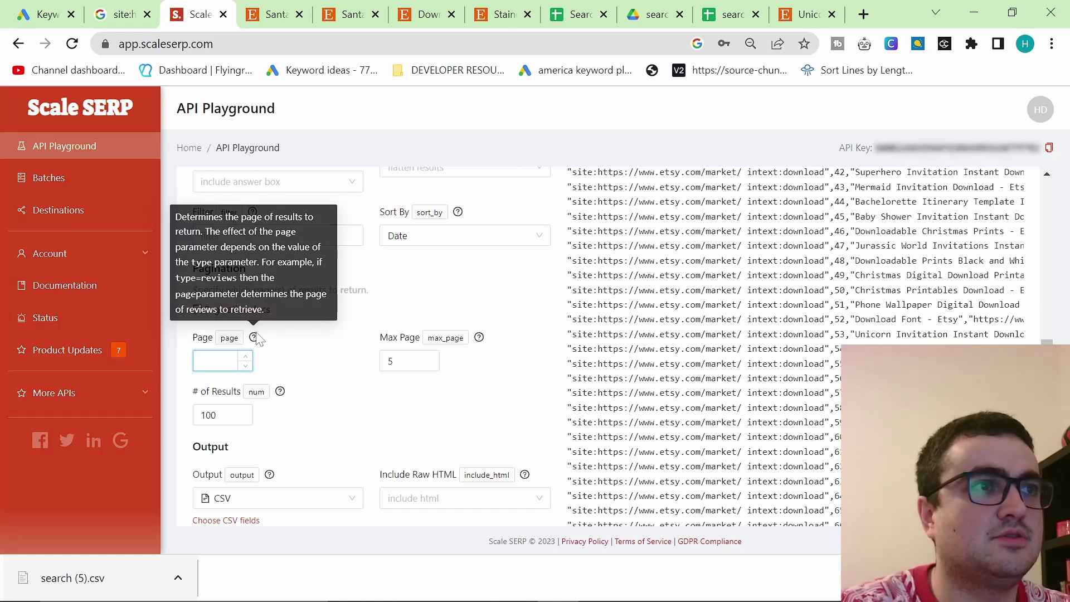
text(6)
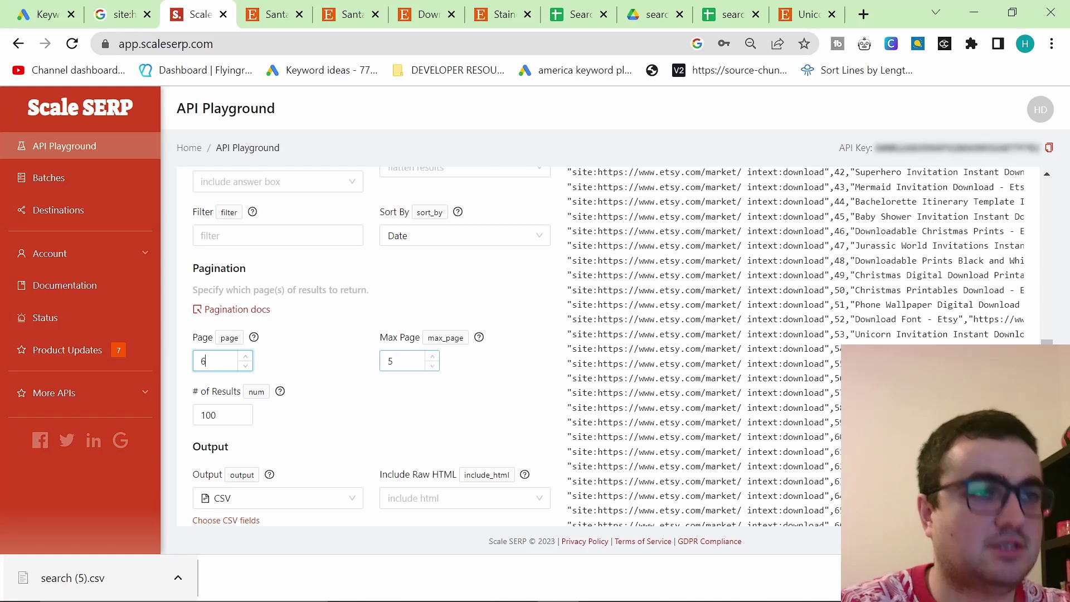
scroll(329, 499, down, 6)
click(402, 276)
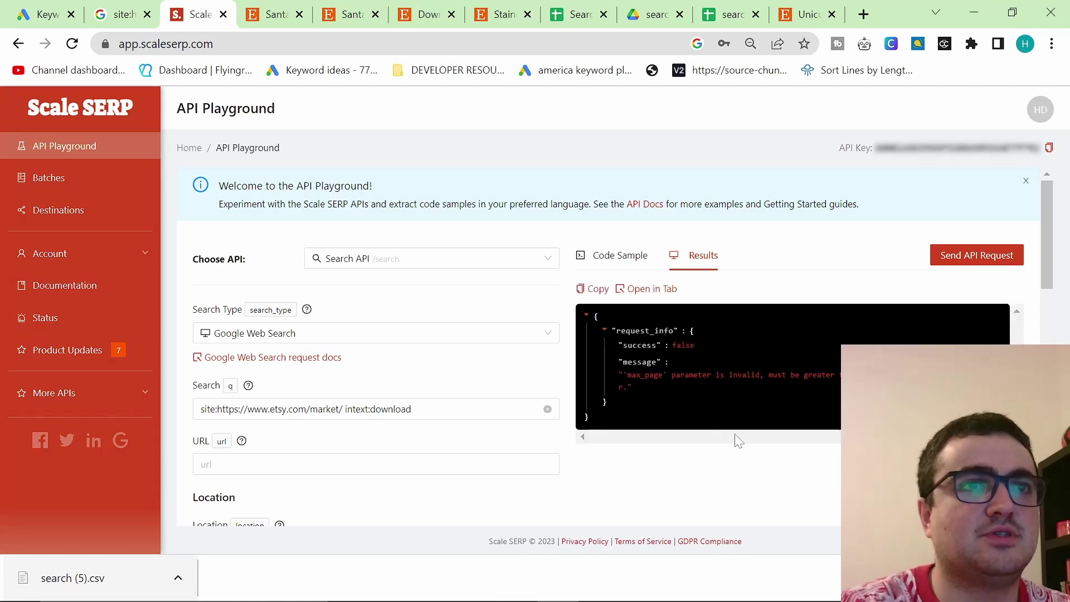
- Clear the maximum page value, resend the API request and inspect the returned CSV output
scroll(613, 449, down, 12)
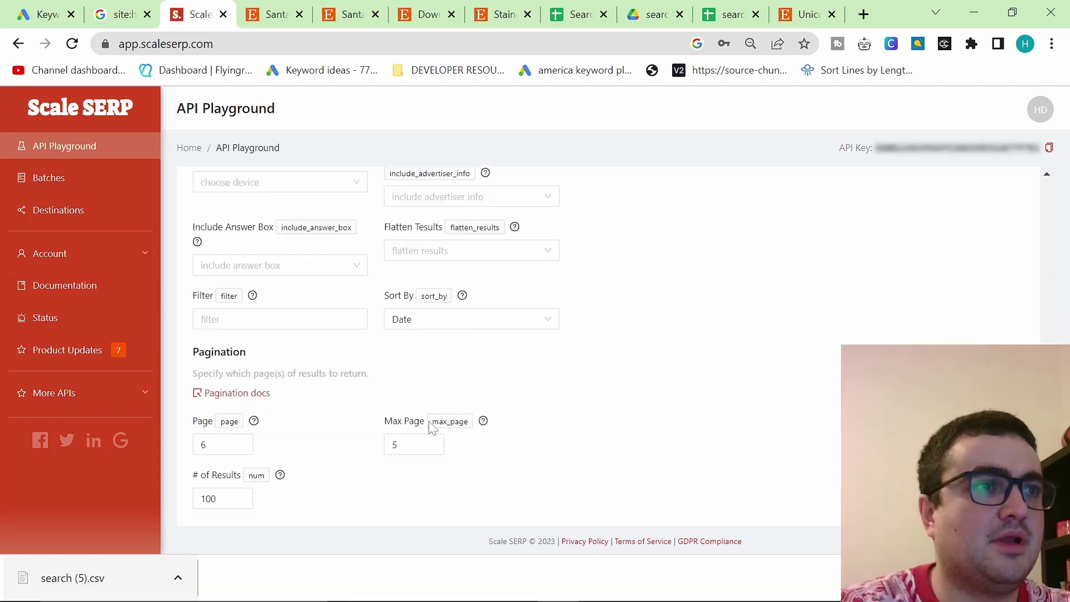
double_click(419, 444)
key(BackSpace)
scroll(613, 423, down, 4)
key(Return)
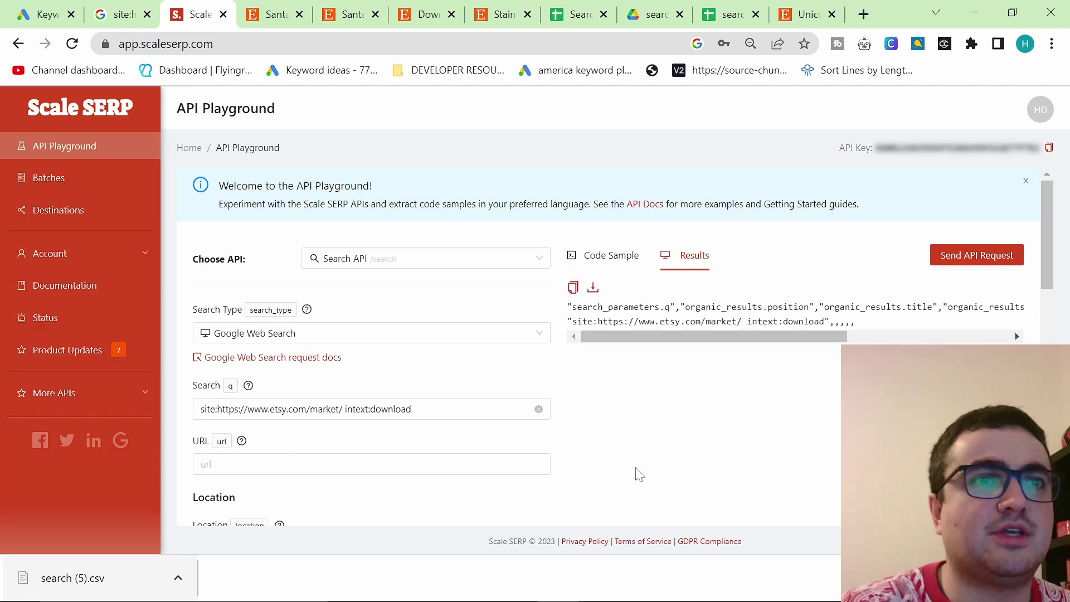
drag(723, 333, 858, 336)
- Set the maximum page to 2 and send the API request with 100 results per page
scroll(781, 446, down, 4)
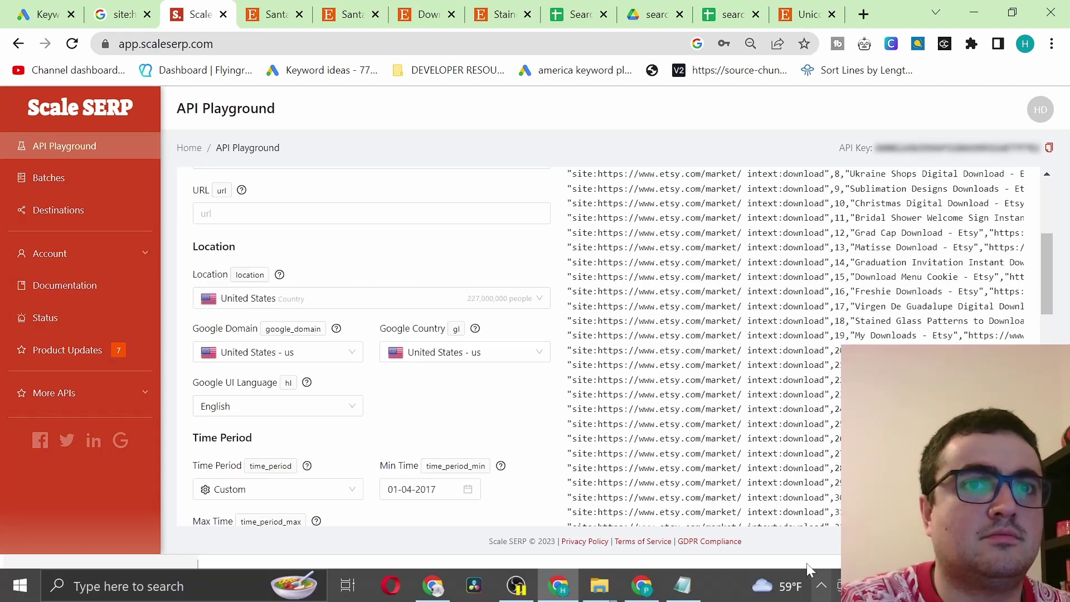
scroll(502, 390, down, 7)
double_click(390, 361)
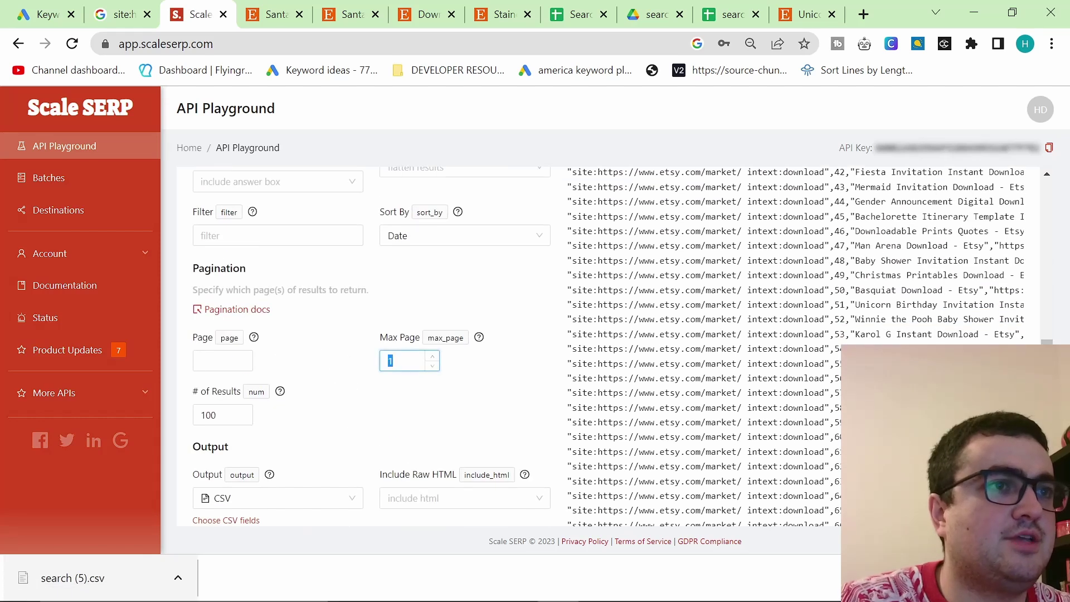
text(2)
scroll(501, 390, down, 4)
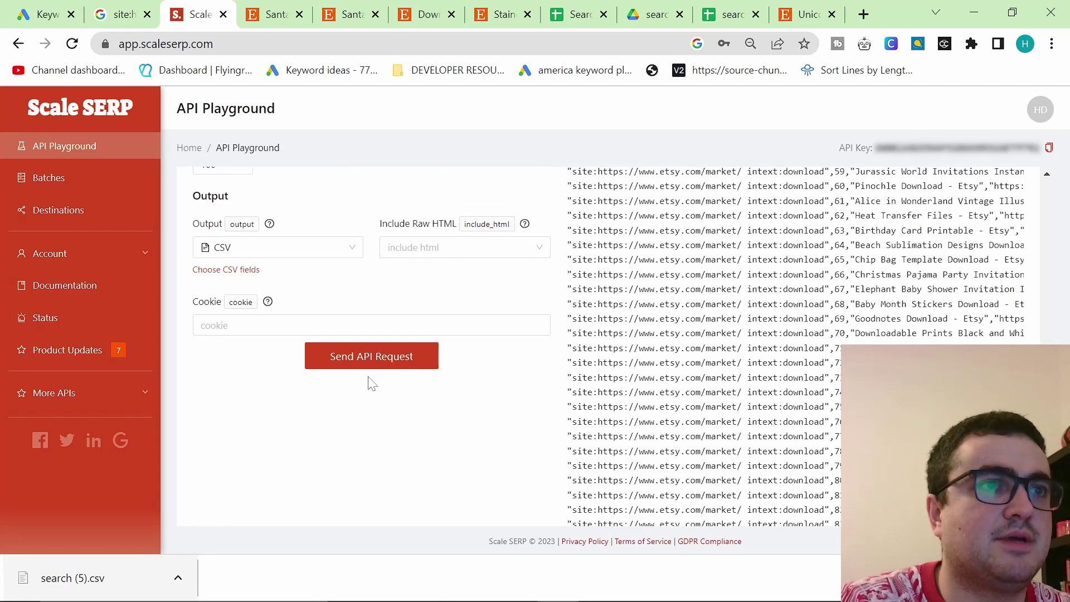
click(369, 363)
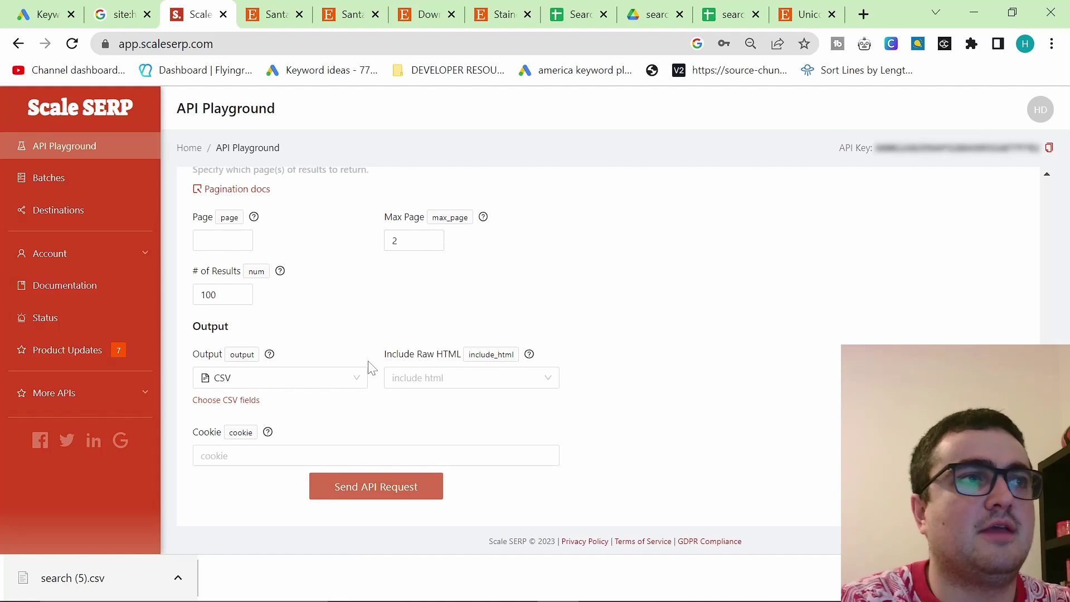
scroll(613, 368, up, 10)
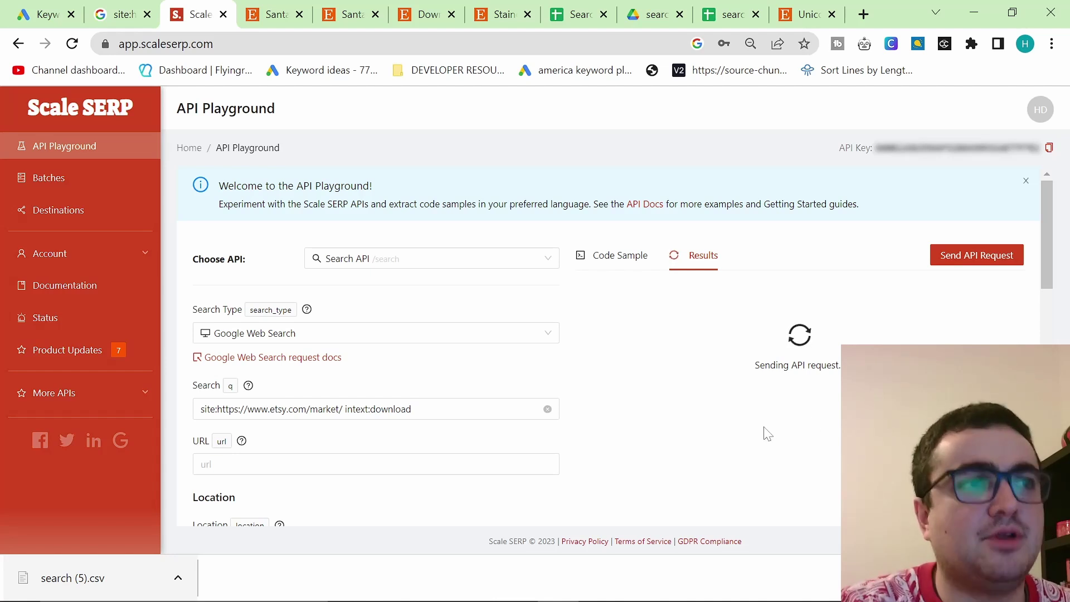
scroll(768, 433, down, 1)
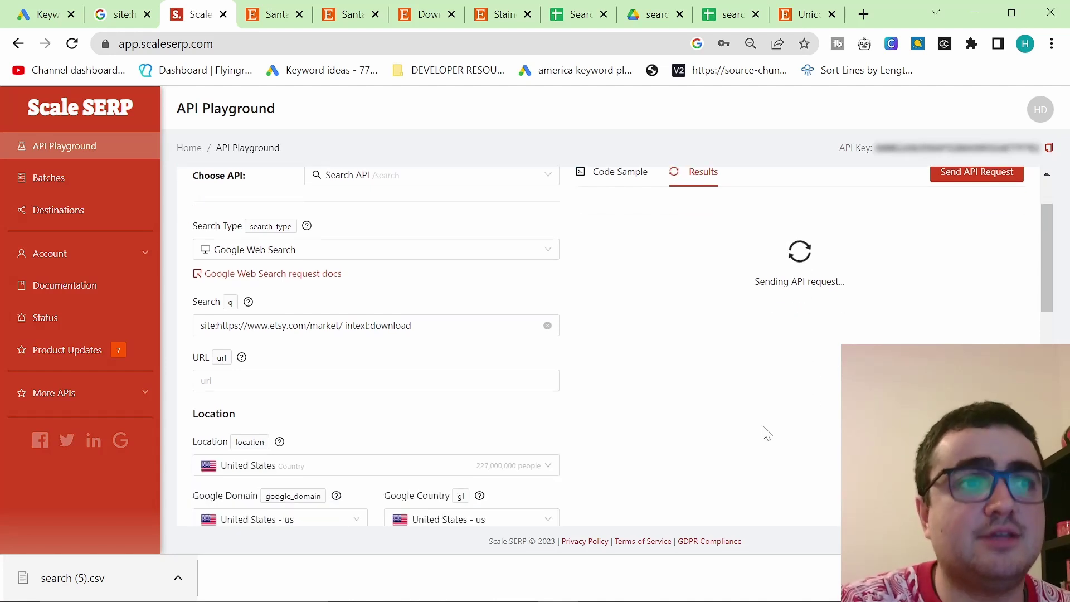
scroll(768, 433, down, 1)
scroll(767, 434, down, 1)
scroll(767, 433, up, 2)
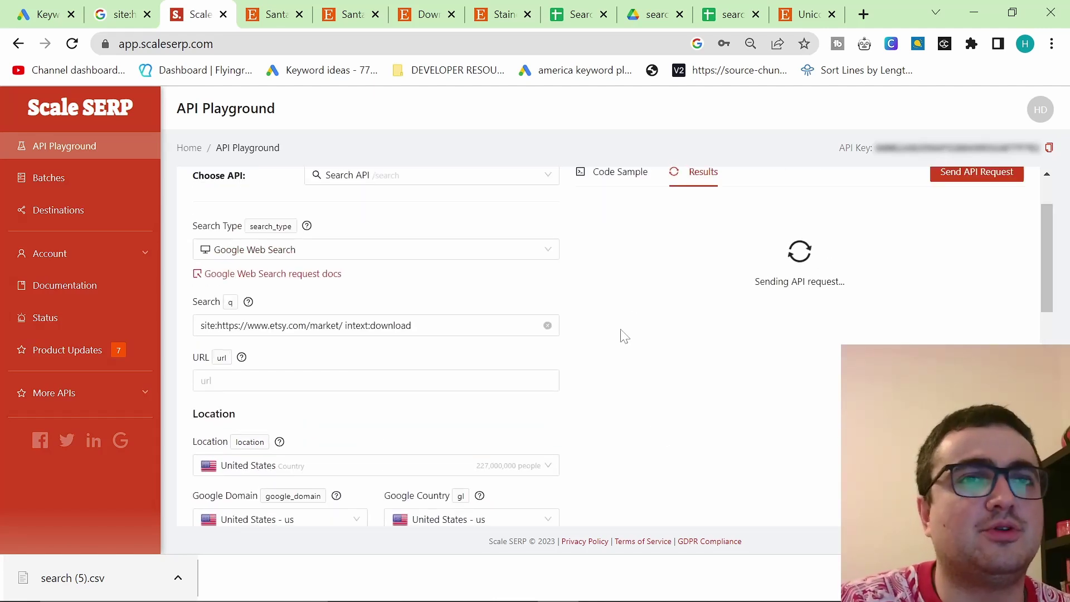
scroll(288, 251, up, 1)
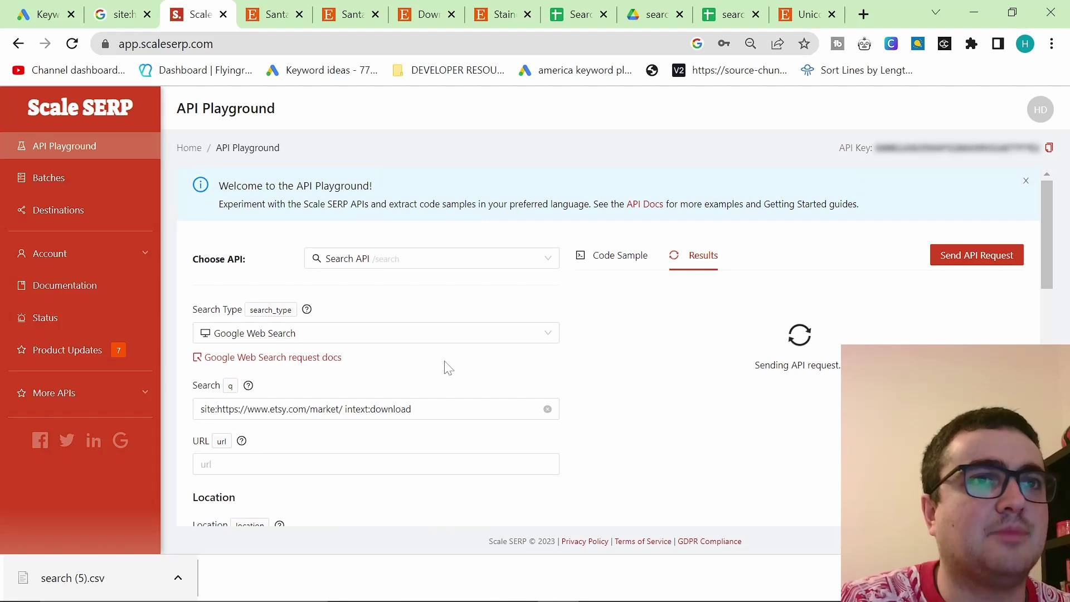
scroll(448, 369, down, 6)
scroll(446, 375, up, 7)
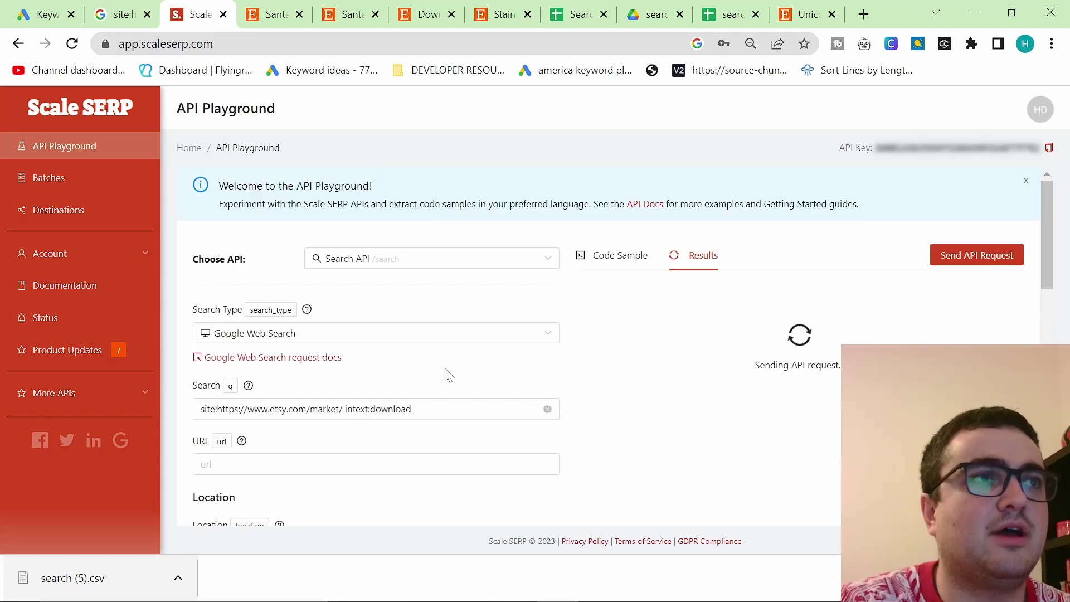
- Move the search results spreadsheet's browser tab beside the Scale SERP one and review the CSV results of the two-page request
drag(574, 14, 273, 14)
click(192, 14)
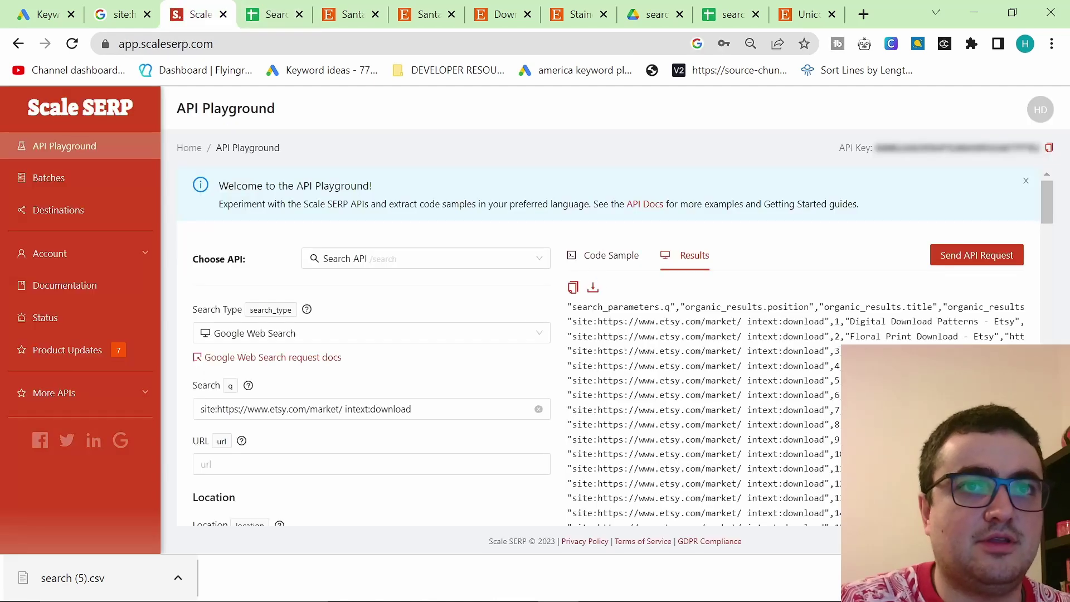
scroll(613, 346, down, 15)
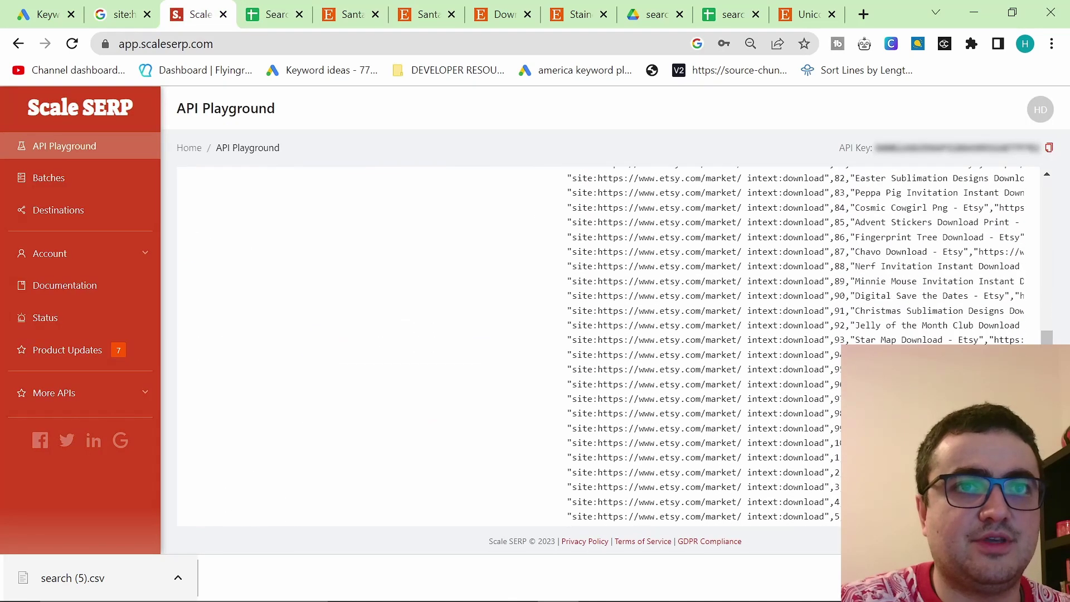
scroll(780, 345, up, 12)
scroll(796, 345, down, 6)
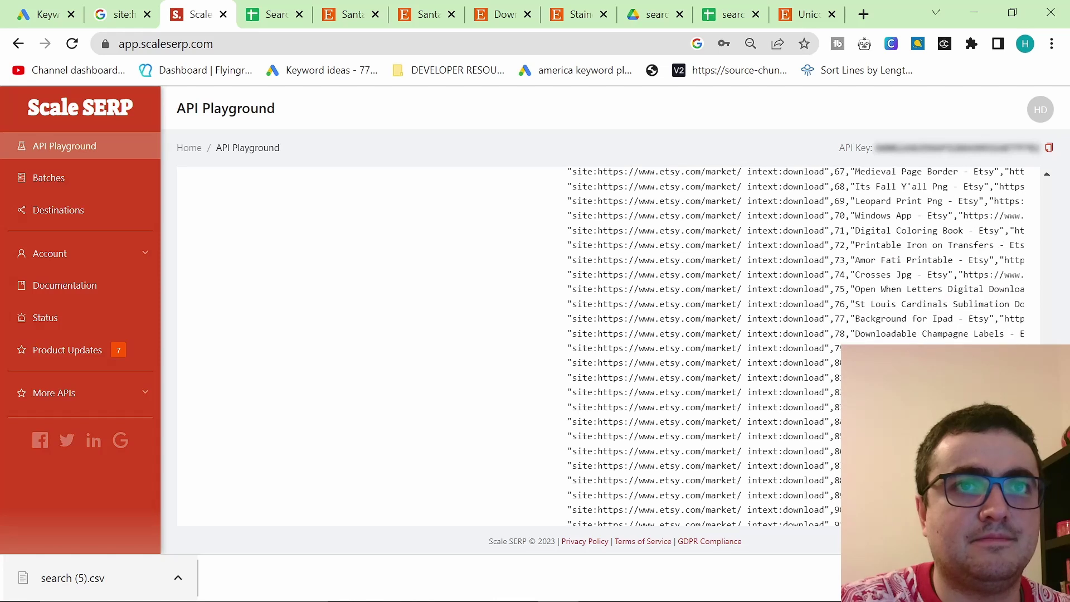
scroll(796, 346, up, 10)
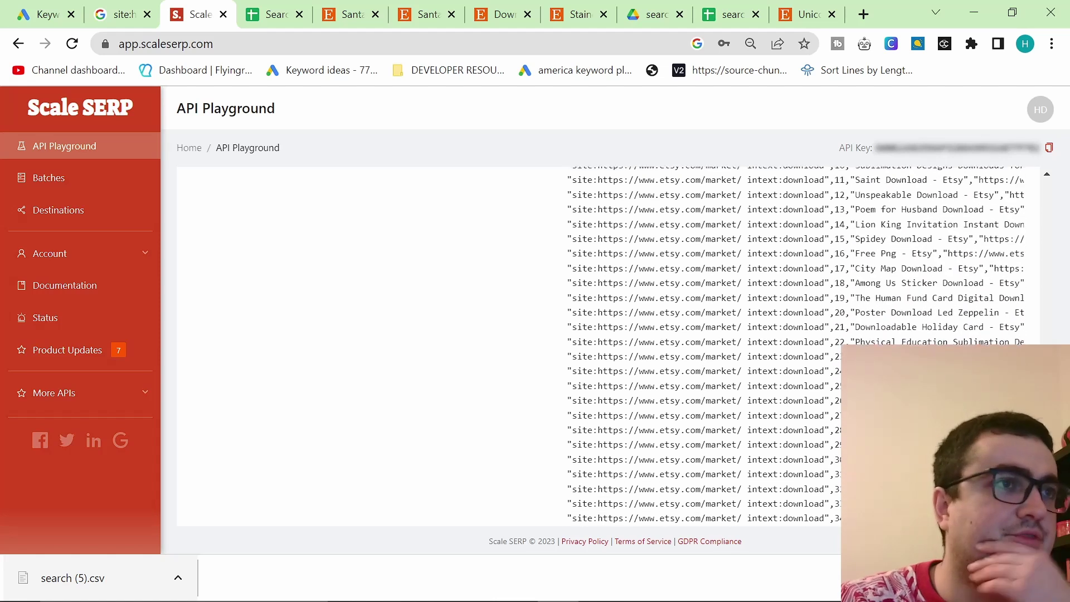
- Set the maximum page to 5 and resend the API request for the Etsy market search
scroll(453, 408, up, 3)
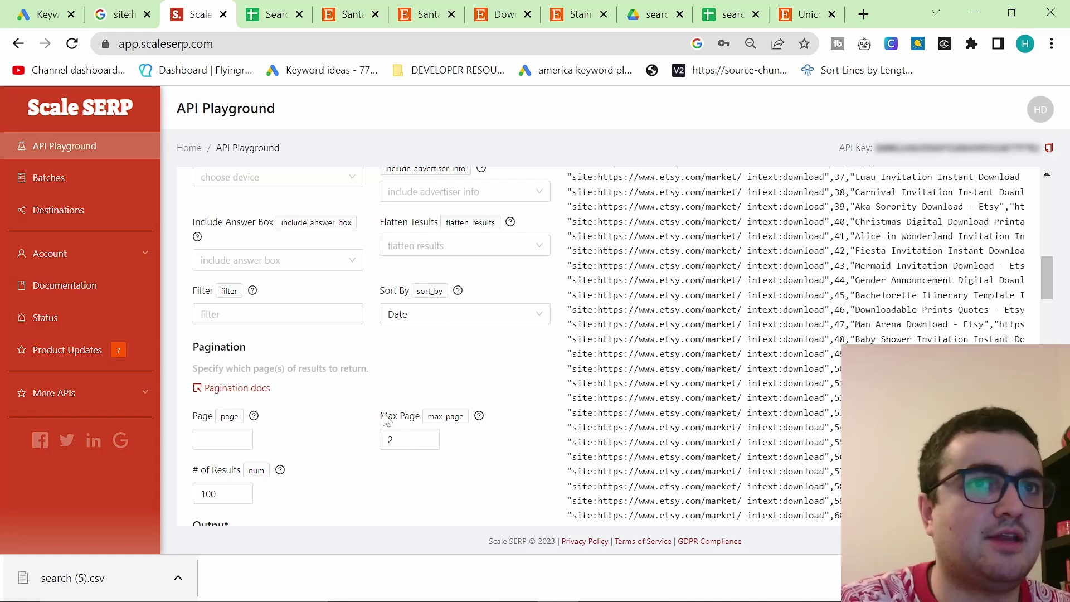
scroll(638, 429, down, 3)
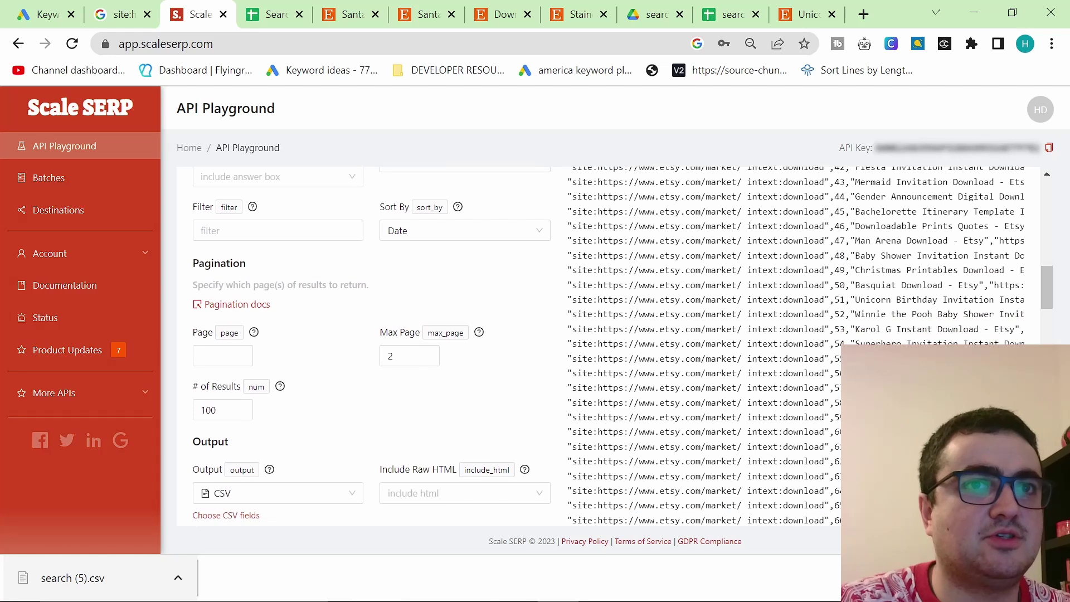
double_click(409, 356)
text(3)
scroll(405, 436, down, 5)
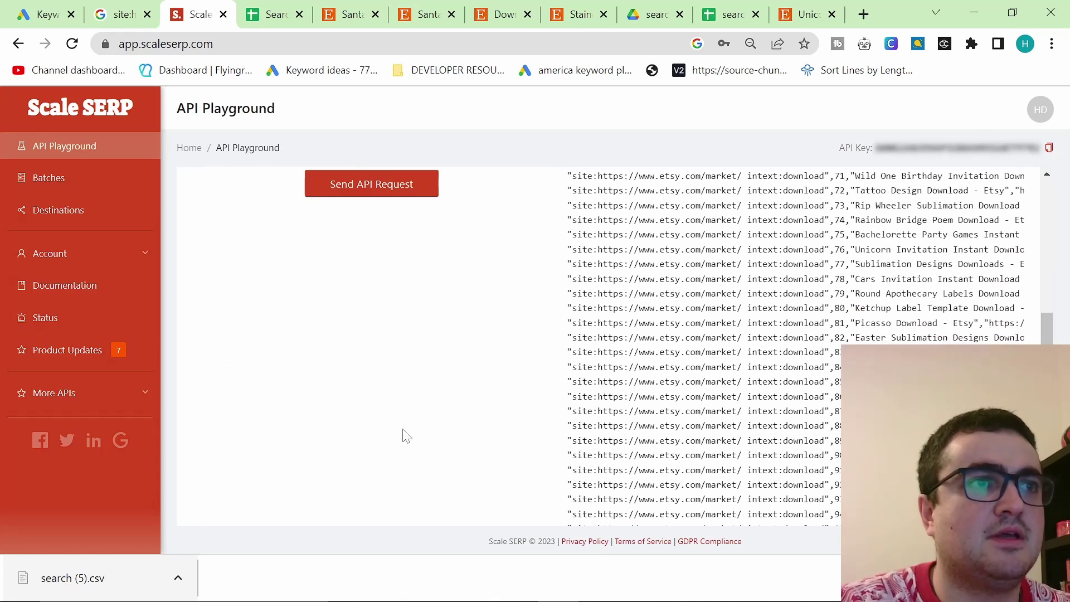
click(381, 195)
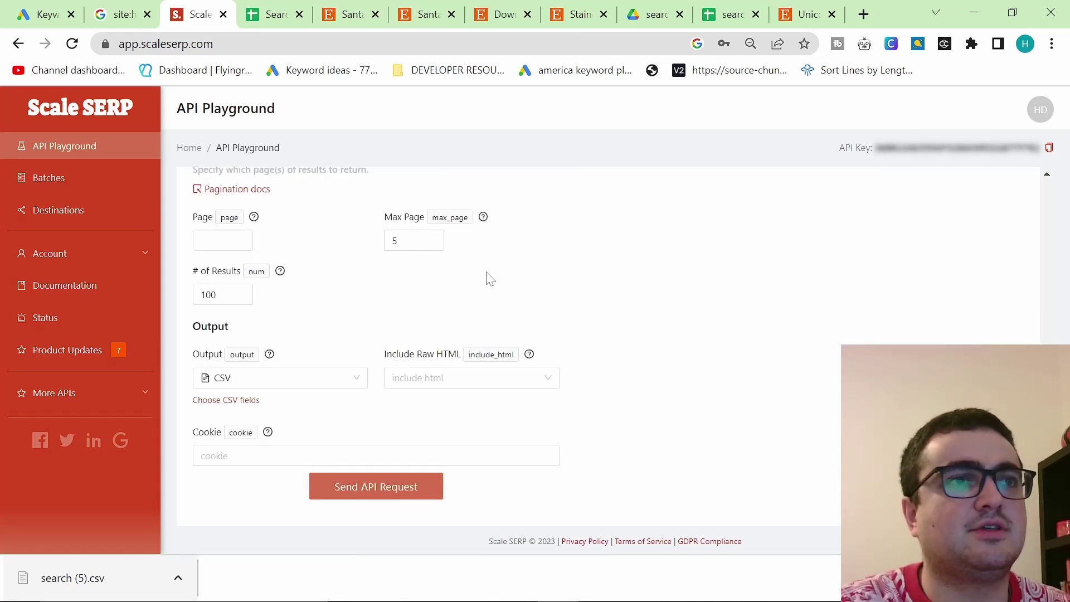
scroll(490, 278, up, 3)
click(416, 408)
click(466, 354)
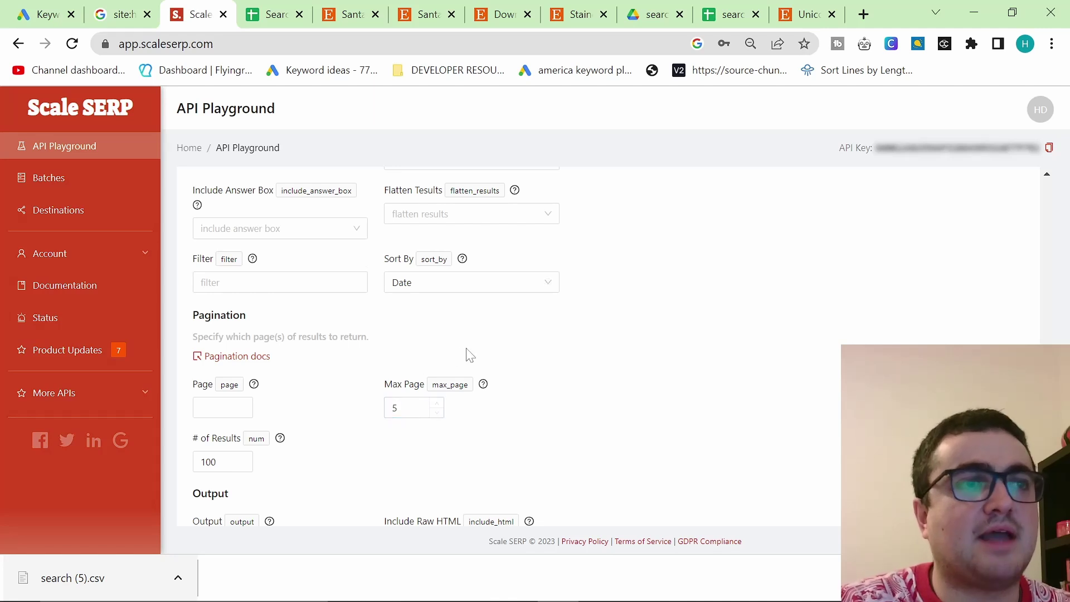
- Review the returned CSV output together with the request's time period, sorting and pagination settings
scroll(473, 356, down, 3)
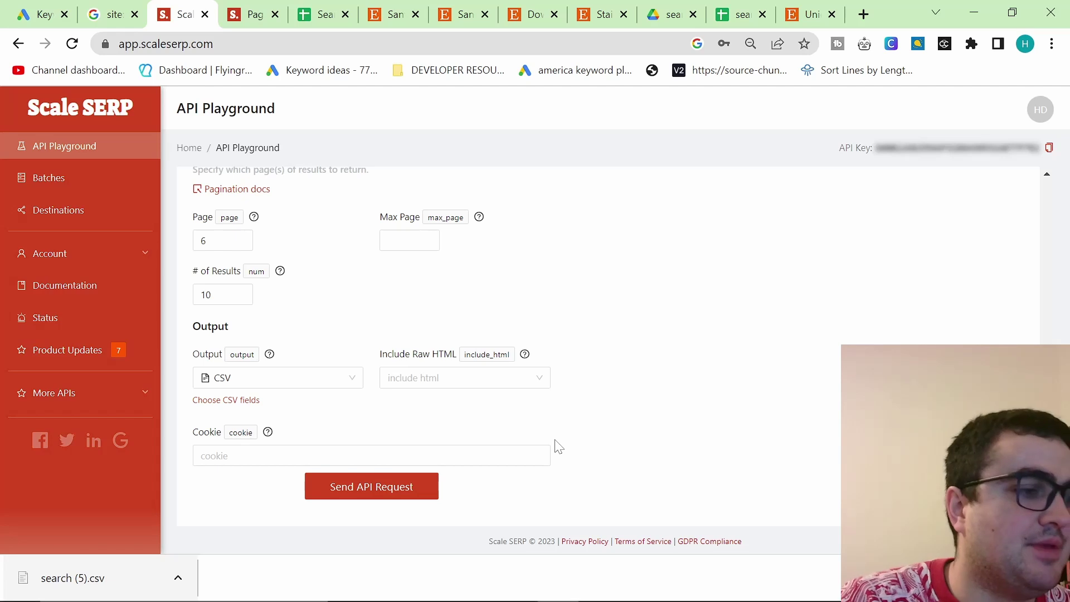
scroll(557, 446, up, 6)
scroll(557, 445, up, 10)
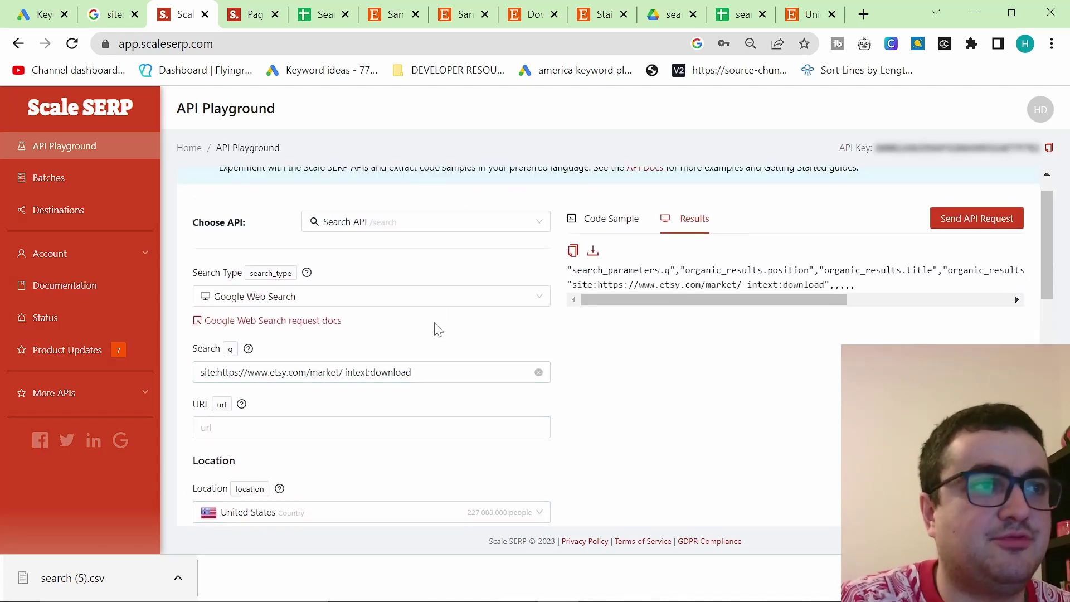
scroll(433, 390, down, 10)
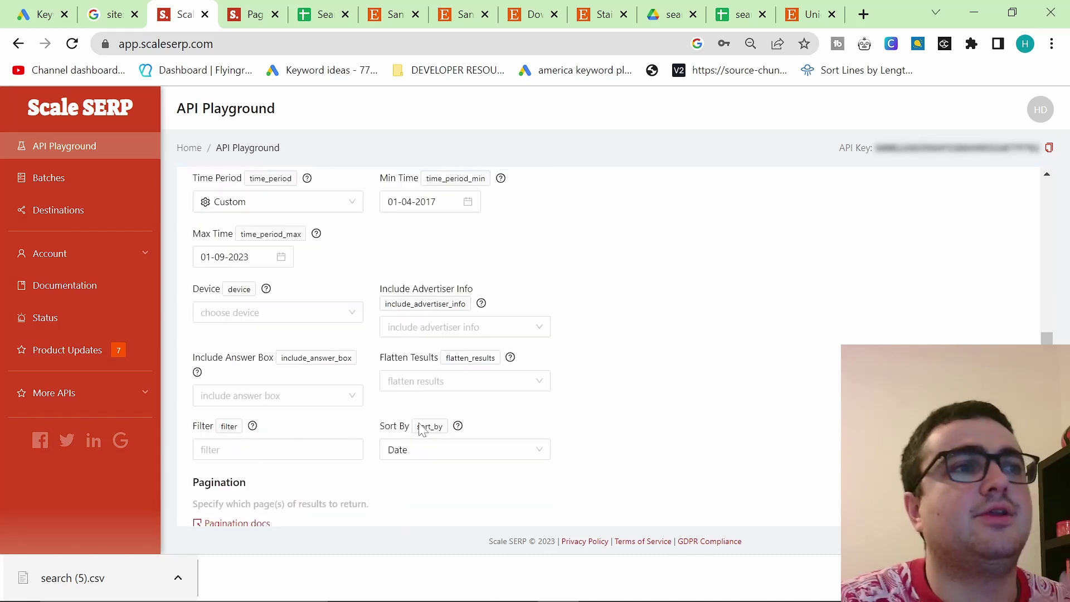
scroll(414, 434, down, 3)
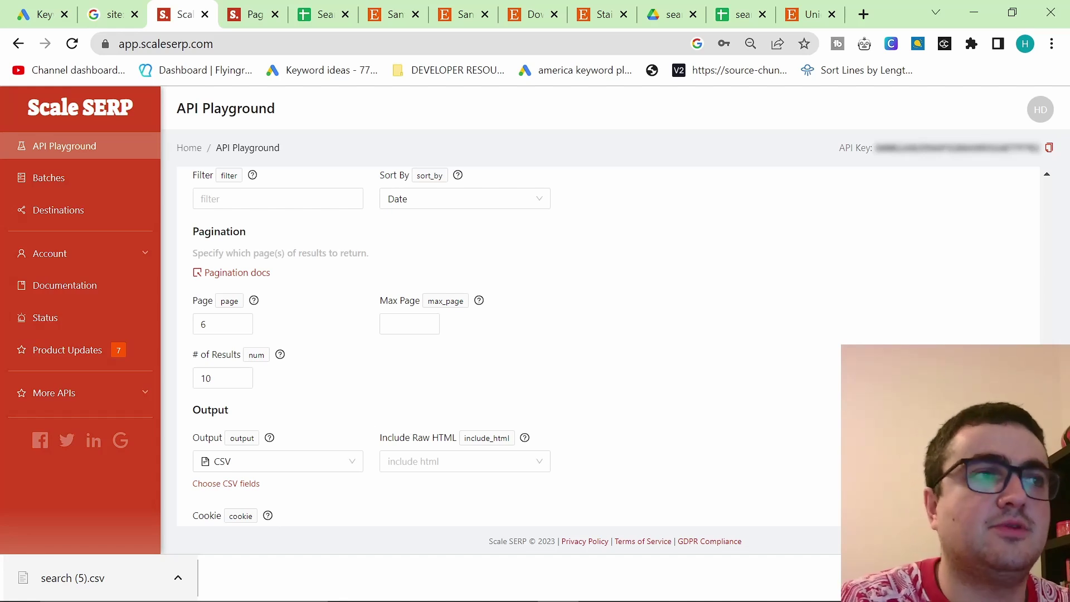
click(220, 324)
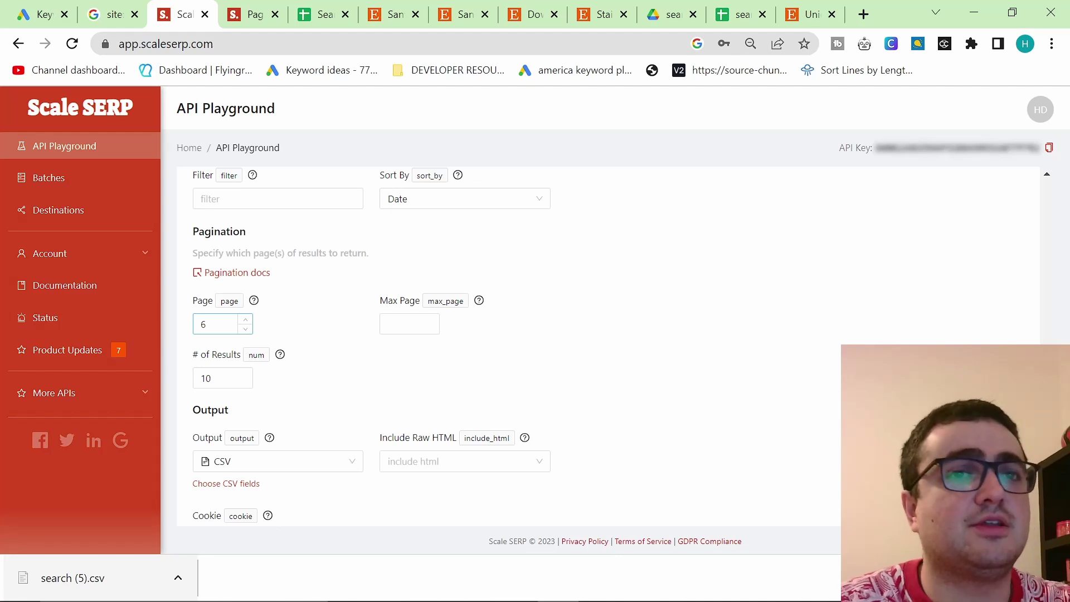
click(308, 372)
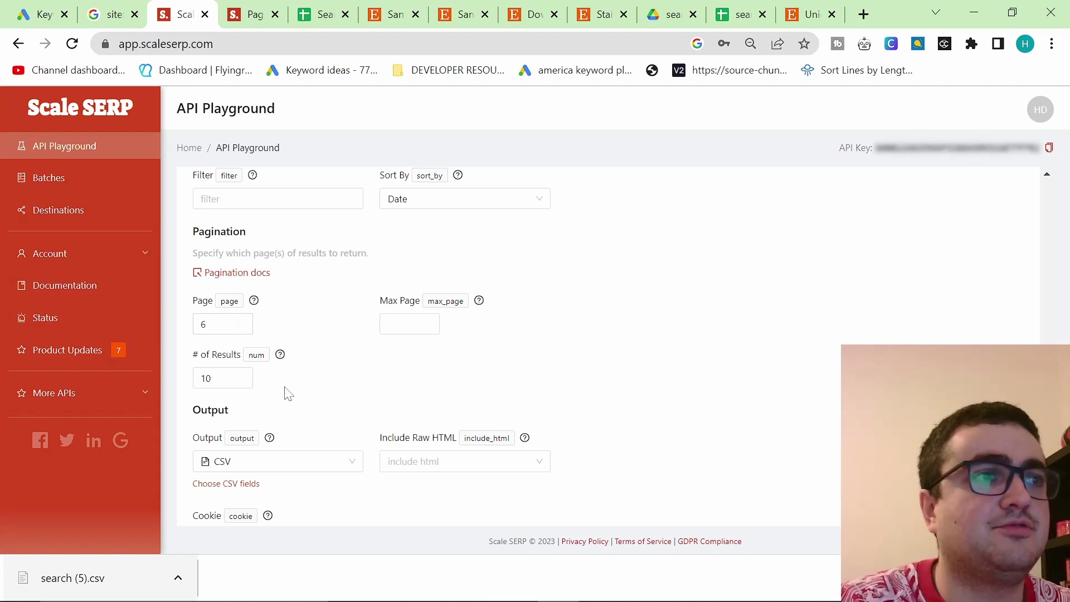
scroll(287, 392, up, 3)
scroll(370, 446, down, 3)
scroll(311, 442, up, 5)
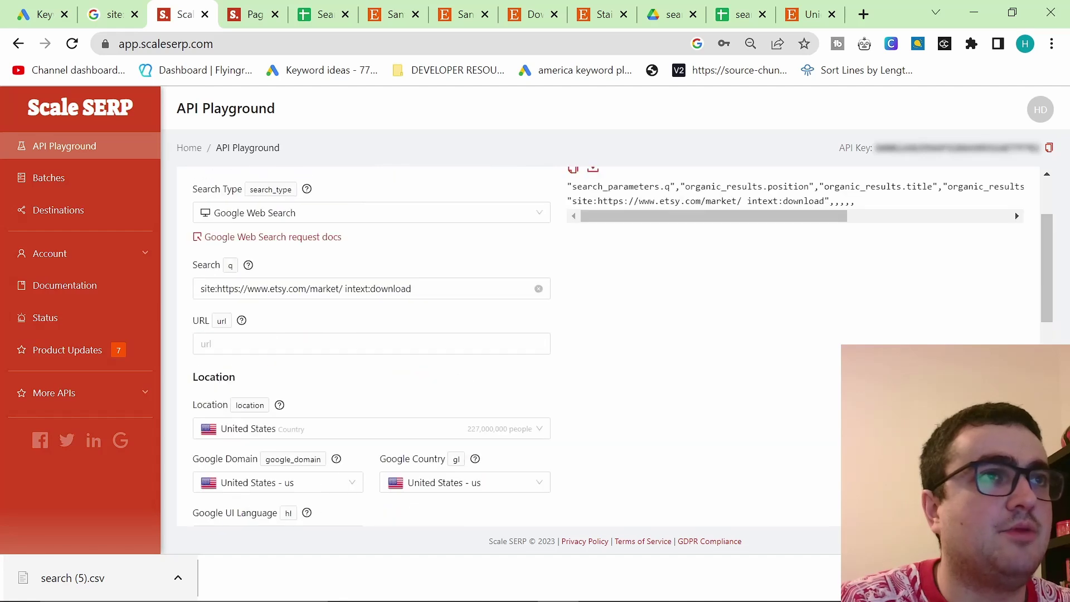
click(318, 15)
click(175, 209)
key(ctrl+c)
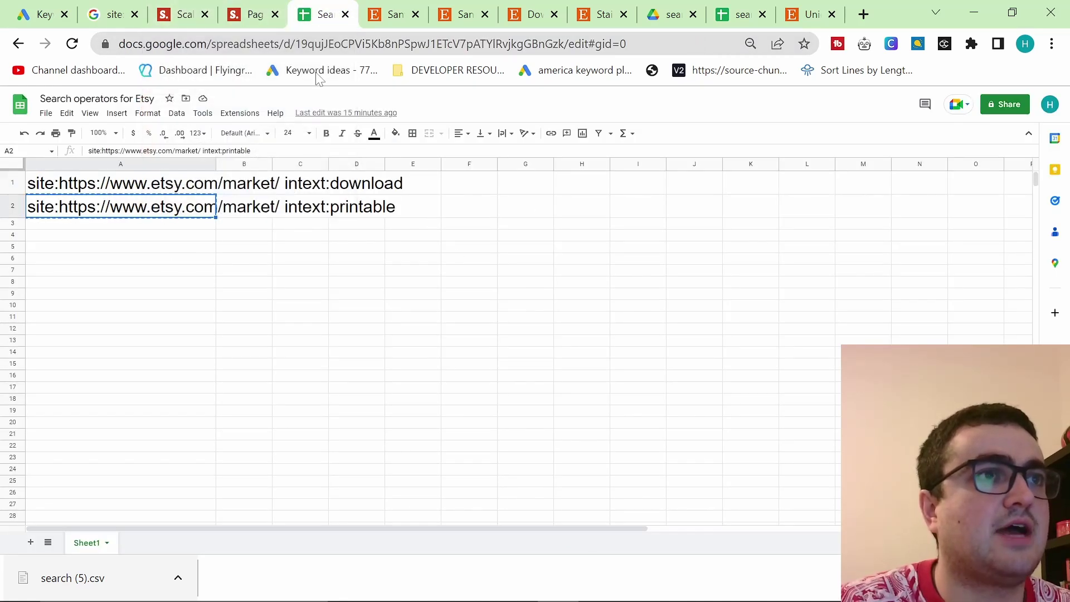
click(177, 14)
scroll(390, 335, up, 3)
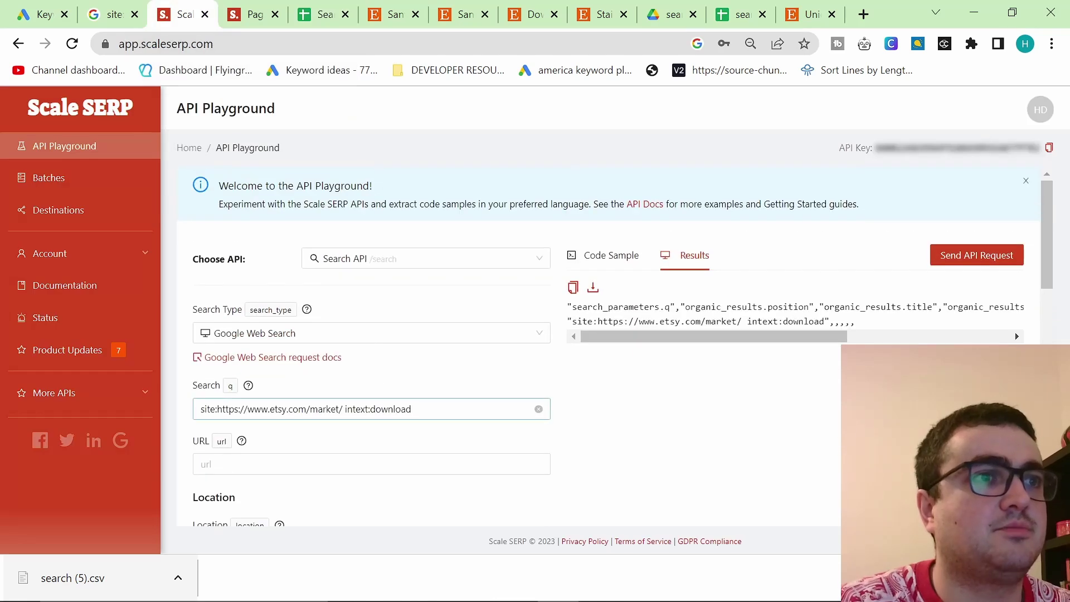
key(ctrl+a)
key(ctrl+v)
- In the request's pagination settings, set the maximum page to 5 and the number of results to 100
scroll(424, 423, down, 8)
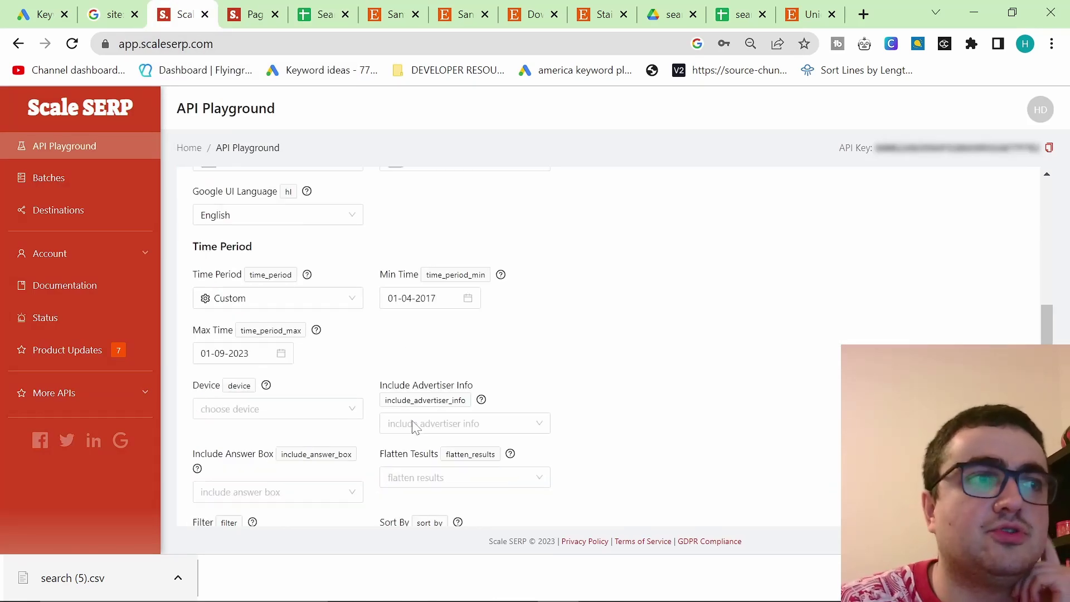
scroll(412, 426, down, 7)
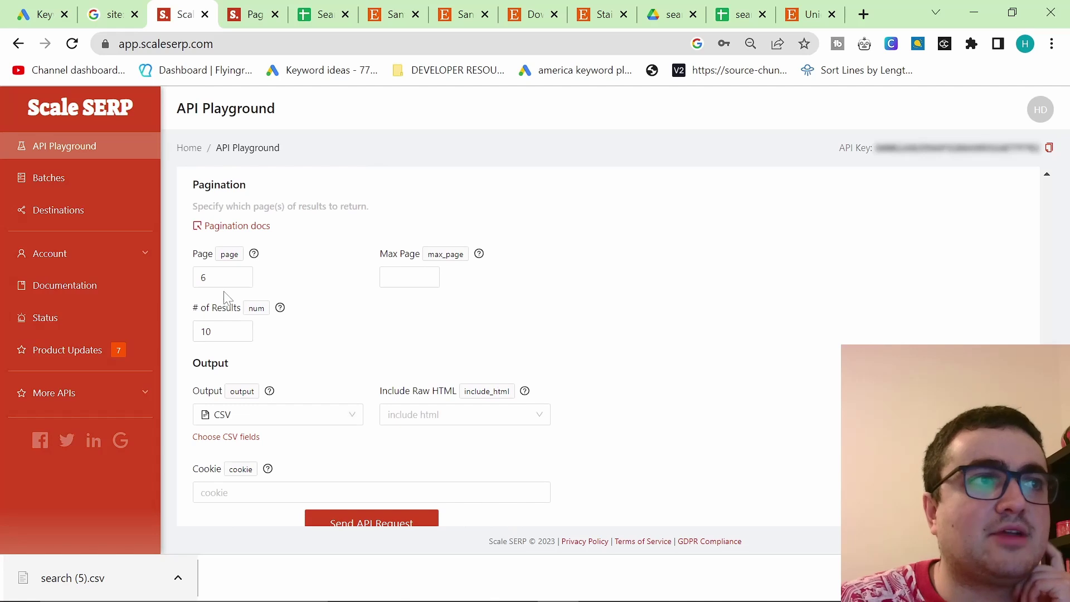
click(410, 277)
text(5)
key(Tab)
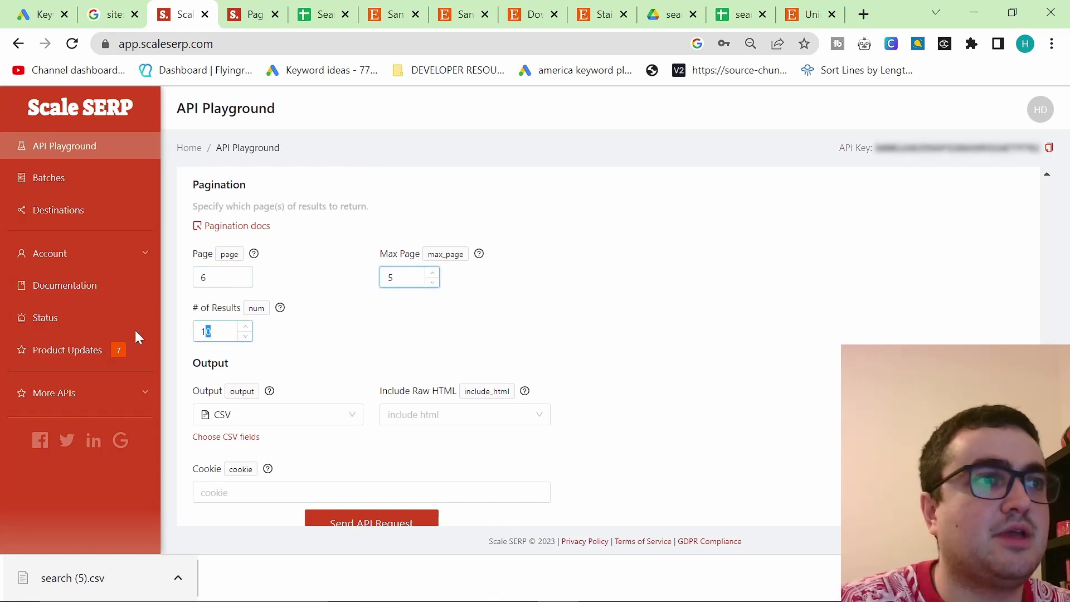
text(100)
key(shift+Tab)
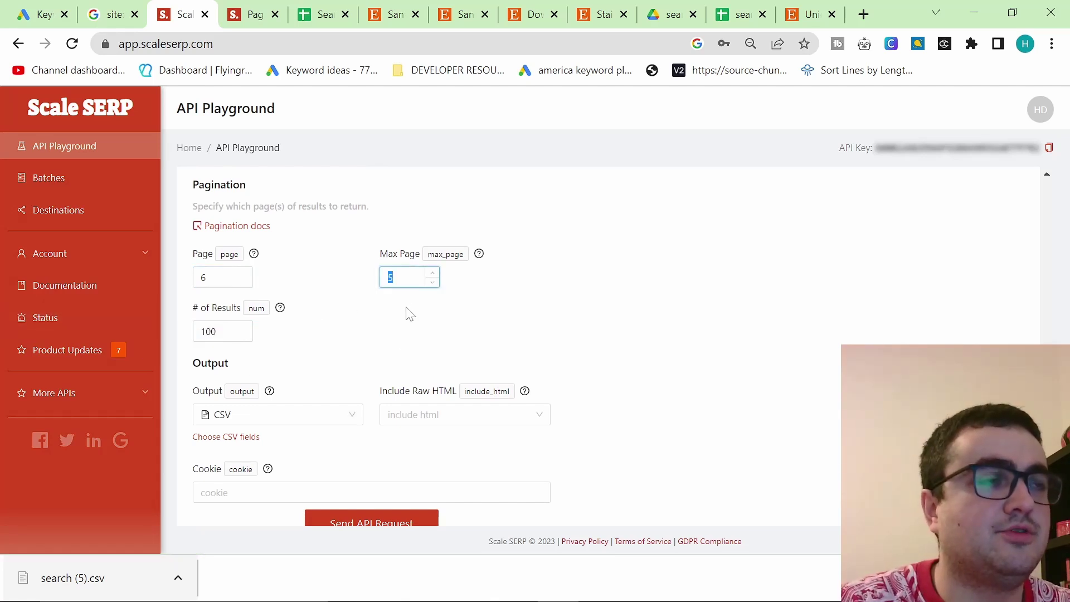
- Set the maximum page to 1, clear the page number and send the API request for the printable search
text(1)
key(shift+Tab)
key(BackSpace)
key(Tab)
click(474, 349)
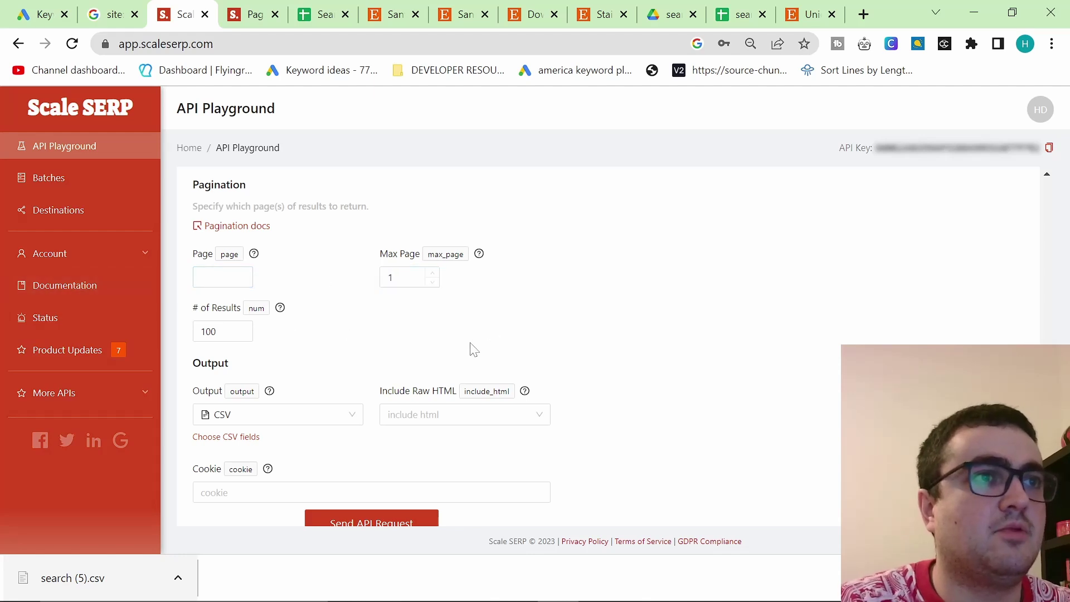
scroll(491, 342, down, 1)
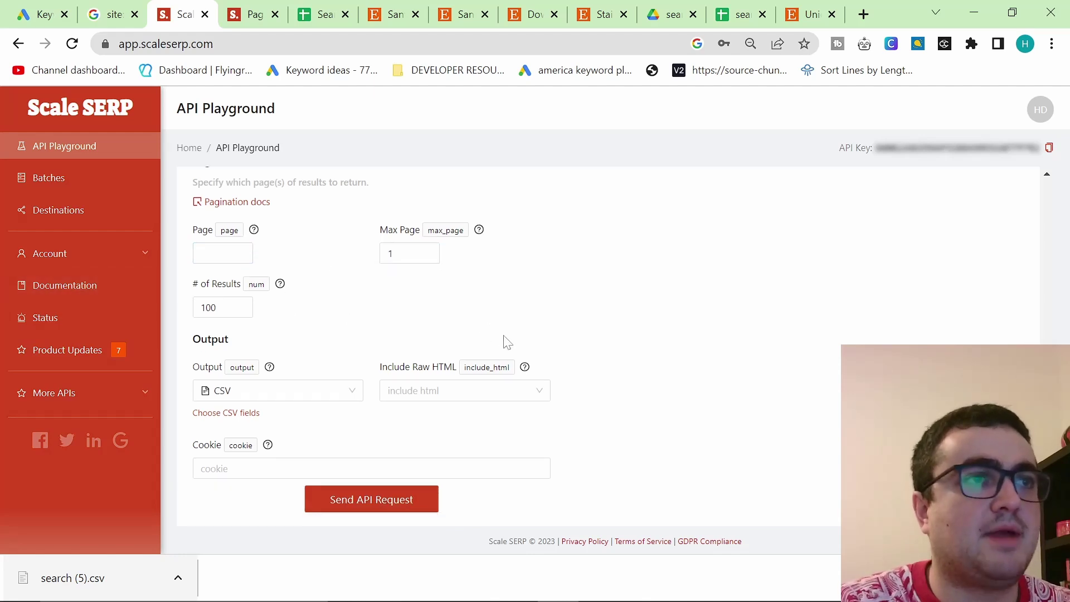
click(394, 488)
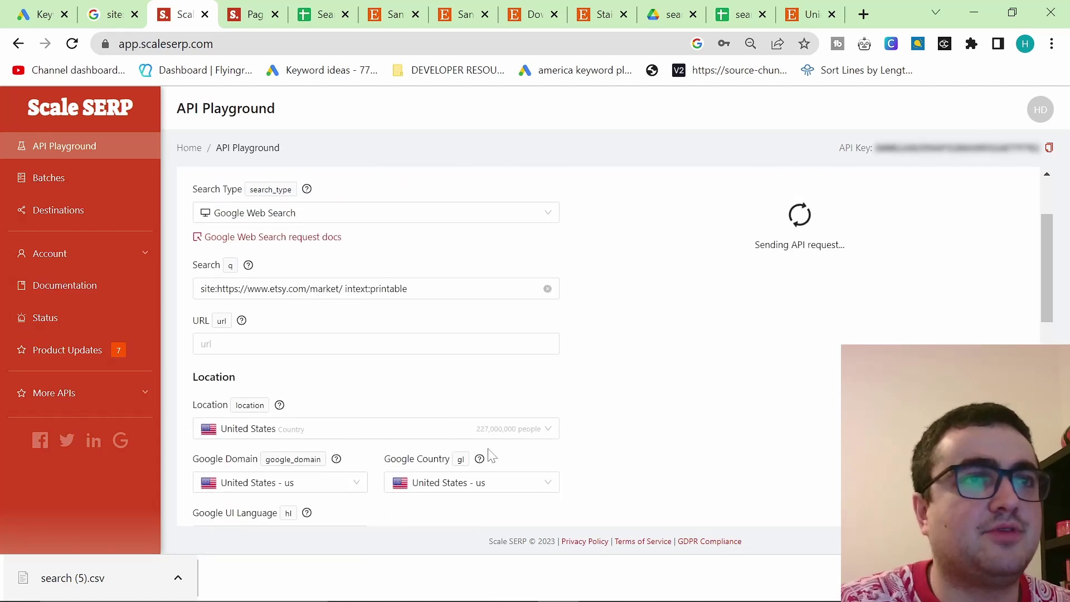
- Move the search (5) spreadsheet's browser tab beside the pagination docs tab and review the list of Etsy download titles
scroll(491, 455, down, 2)
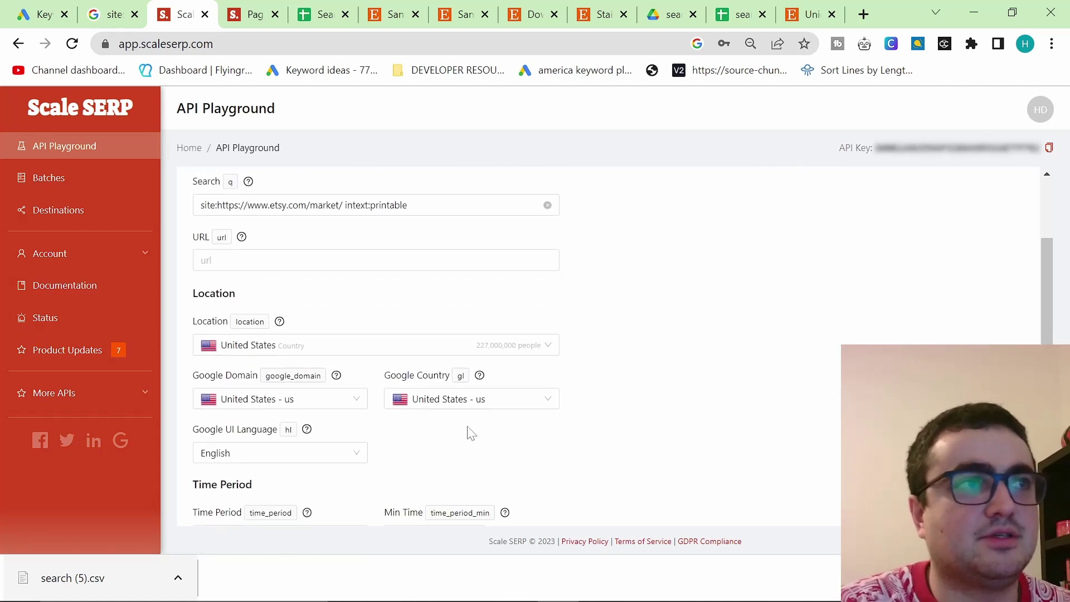
click(324, 14)
drag(735, 14, 312, 14)
scroll(340, 424, down, 10)
scroll(347, 449, down, 15)
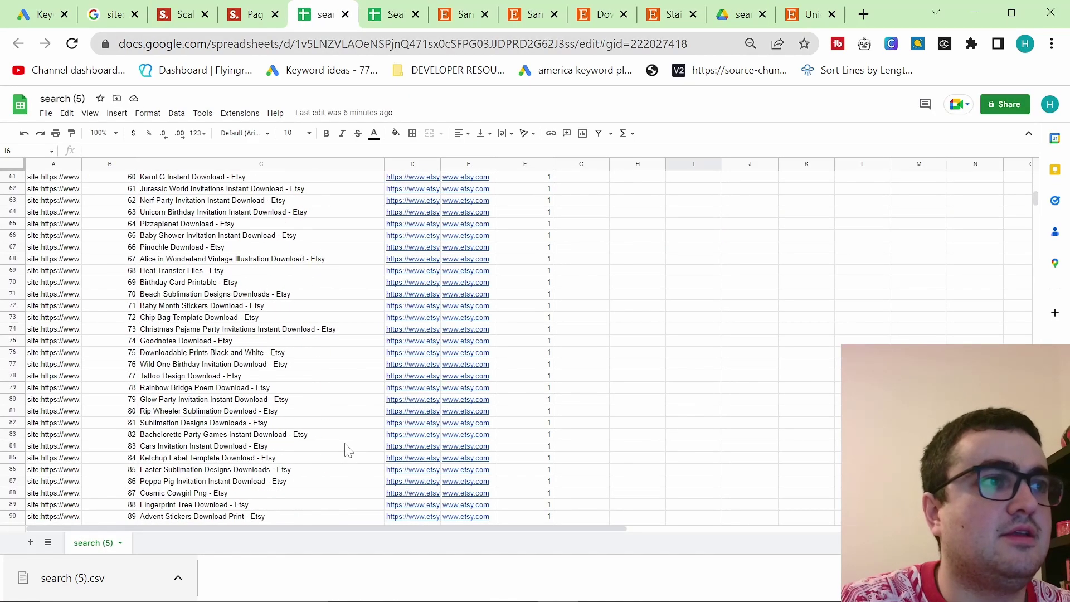
click(184, 331)
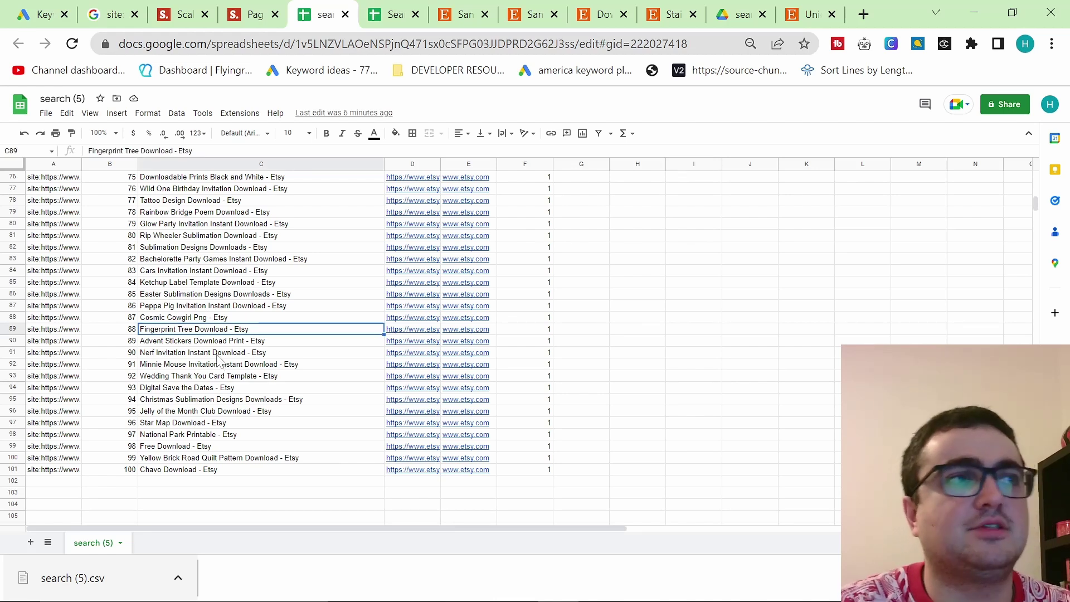
- Return to Scale SERP and examine the product titles in the CSV results of the printable search
click(251, 14)
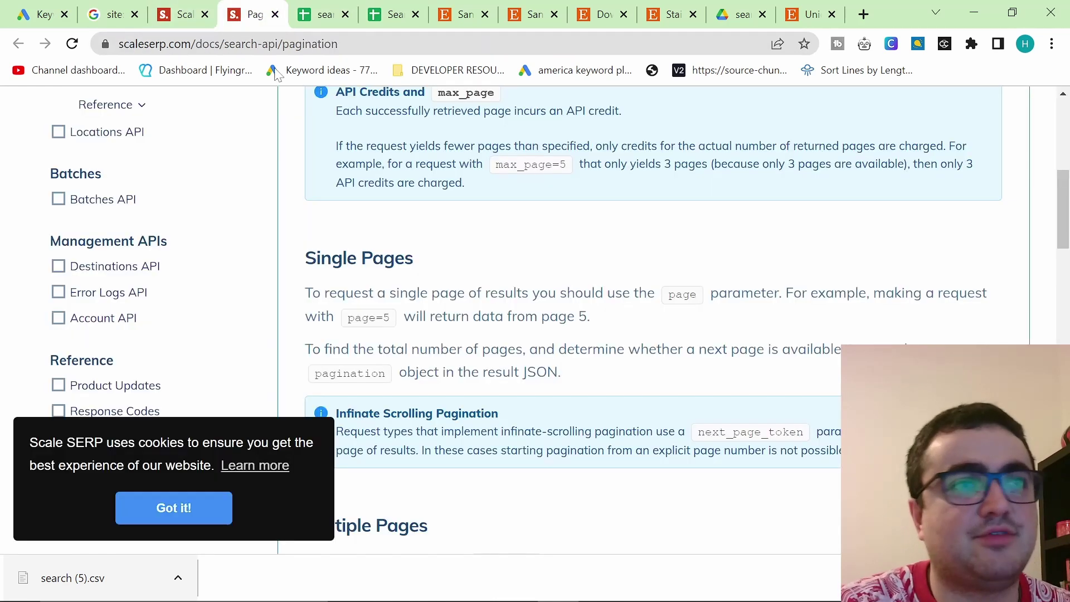
click(184, 14)
scroll(613, 345, up, 3)
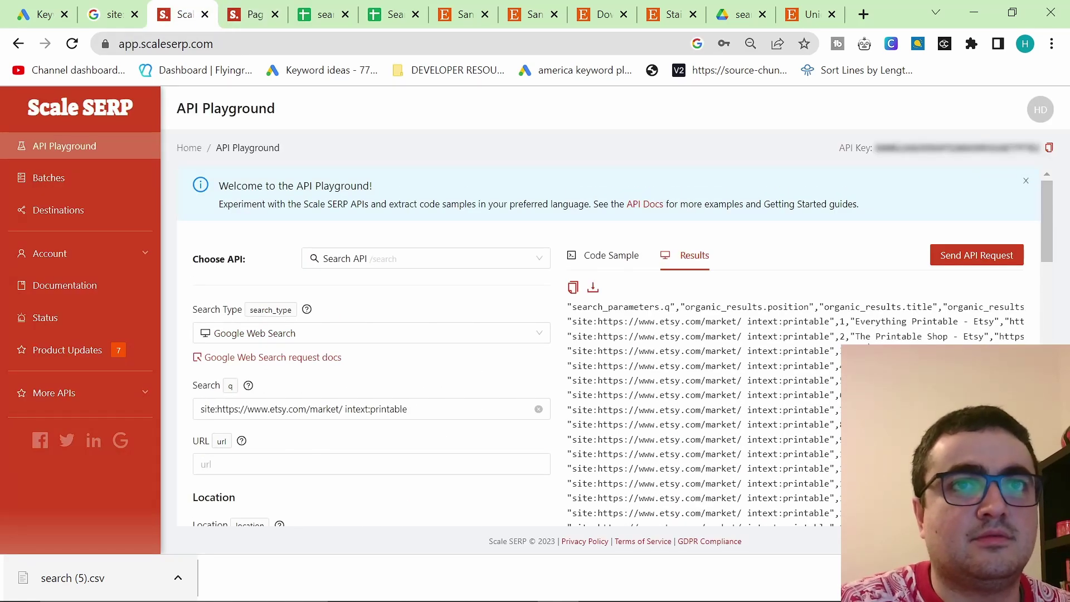
scroll(702, 413, right, 5)
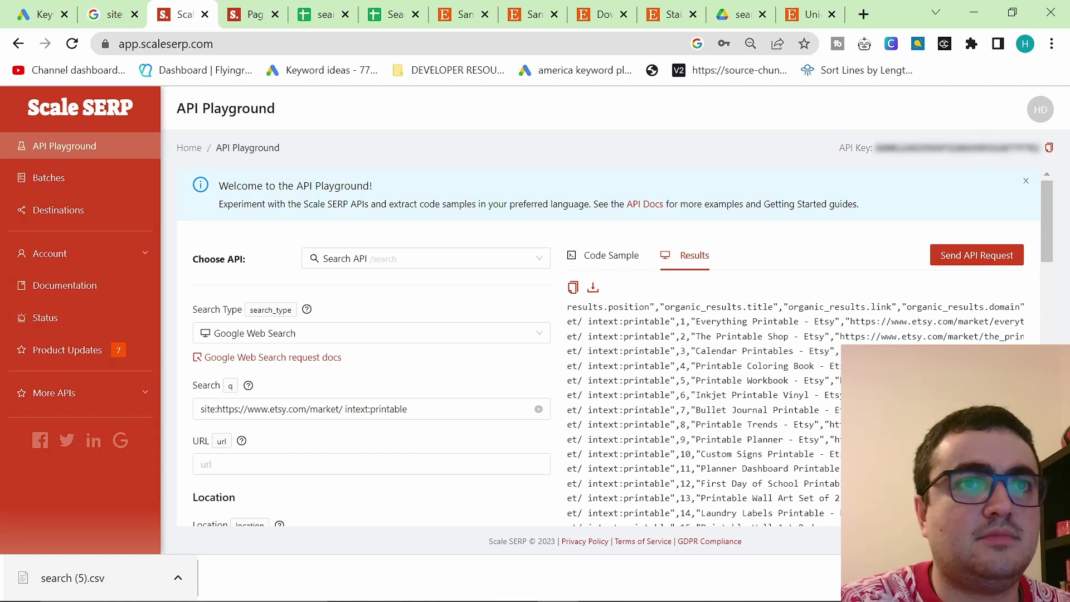
scroll(738, 325, down, 2)
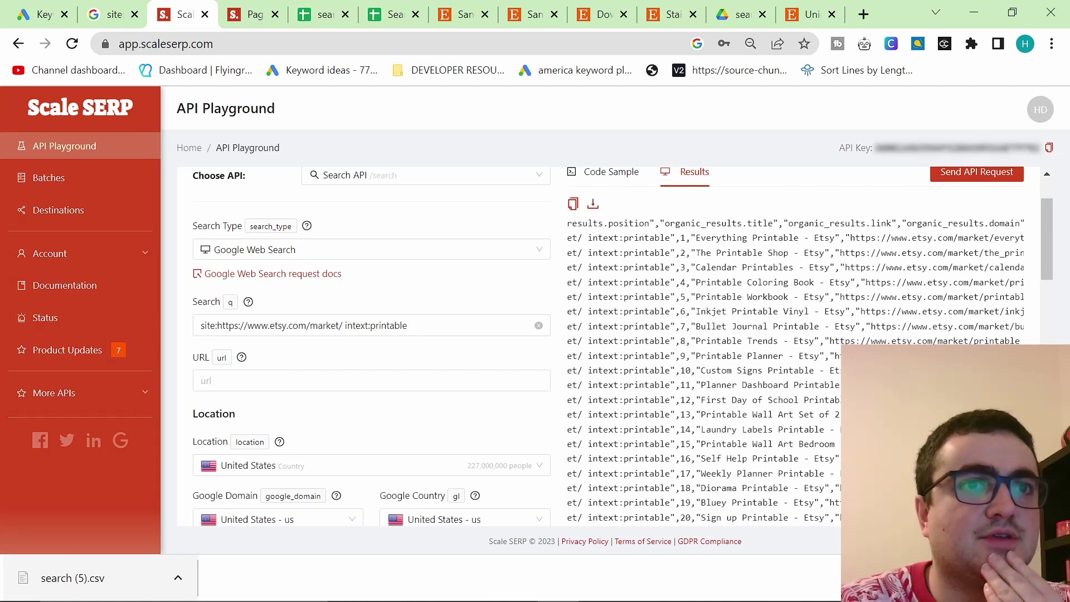
scroll(702, 345, down, 3)
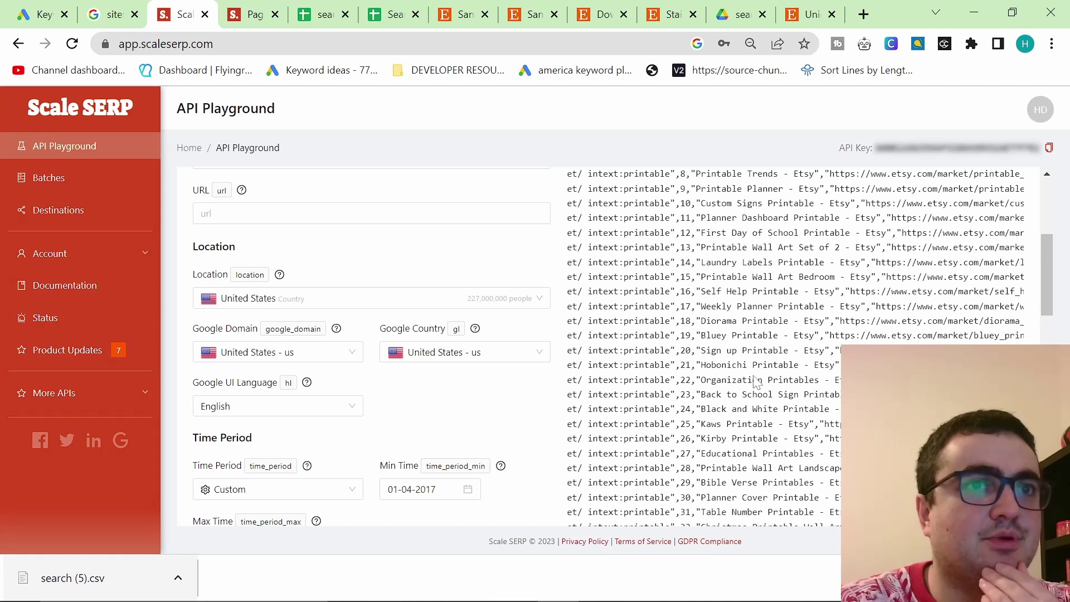
scroll(757, 382, down, 5)
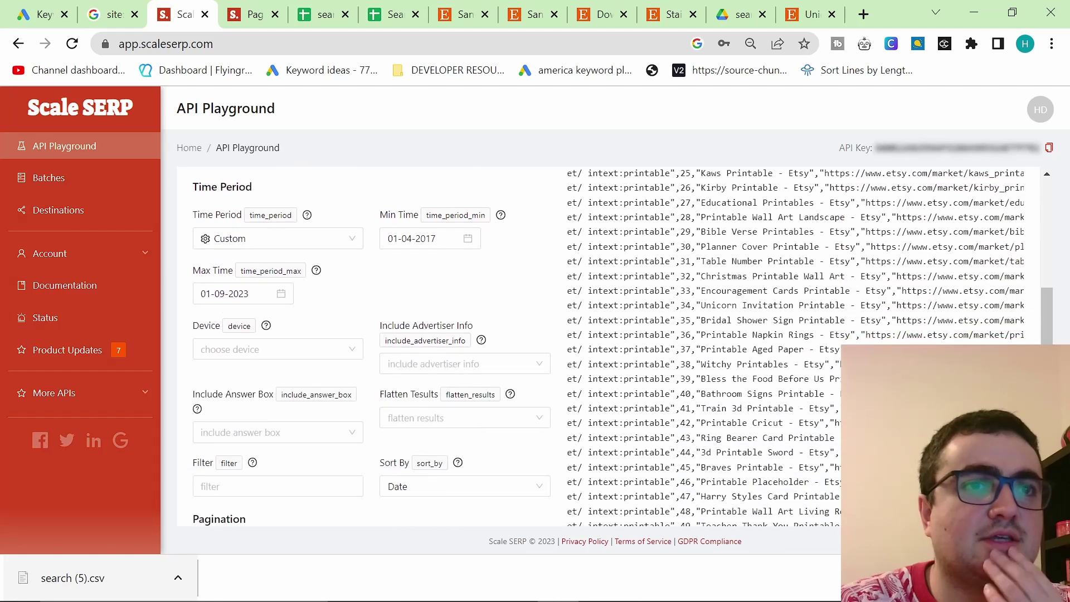
scroll(757, 382, down, 2)
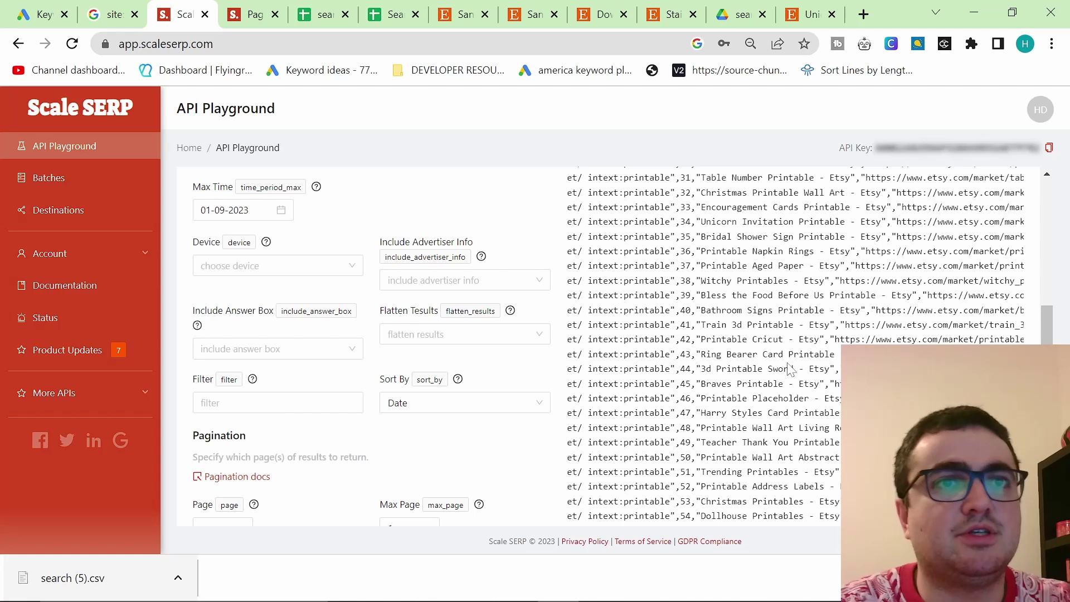
- Copy the title "3d Printable Sword" from the CSV results and search Google for it in a new browser tab
drag(790, 369, 700, 368)
key(ctrl+c)
click(864, 14)
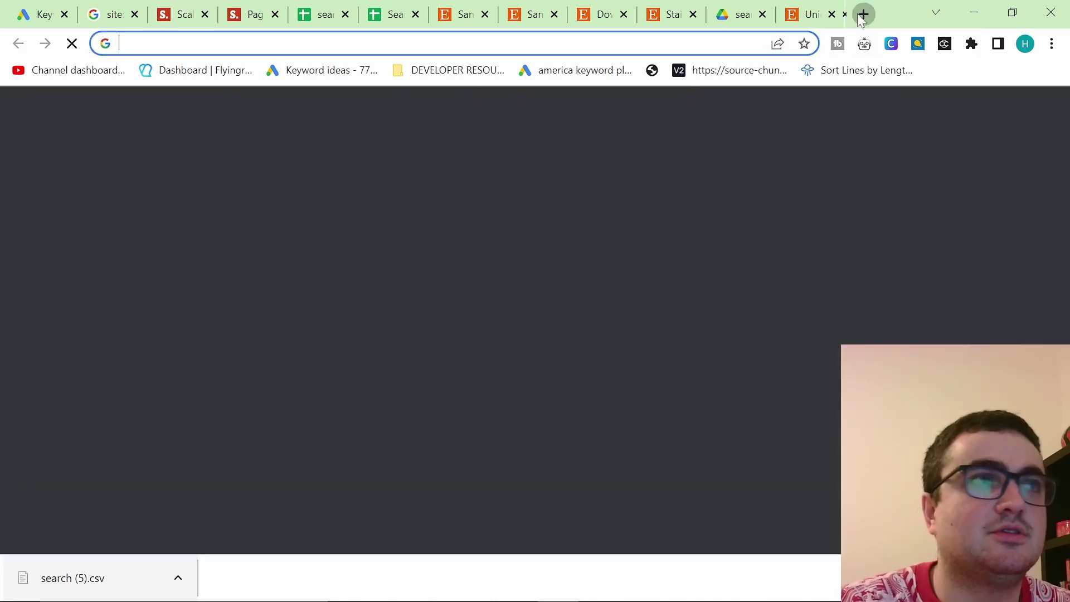
key(ctrl+v)
key(Return)
- Look through the Google results for the sword keyword and find "etsy" on the page
scroll(388, 218, down, 5)
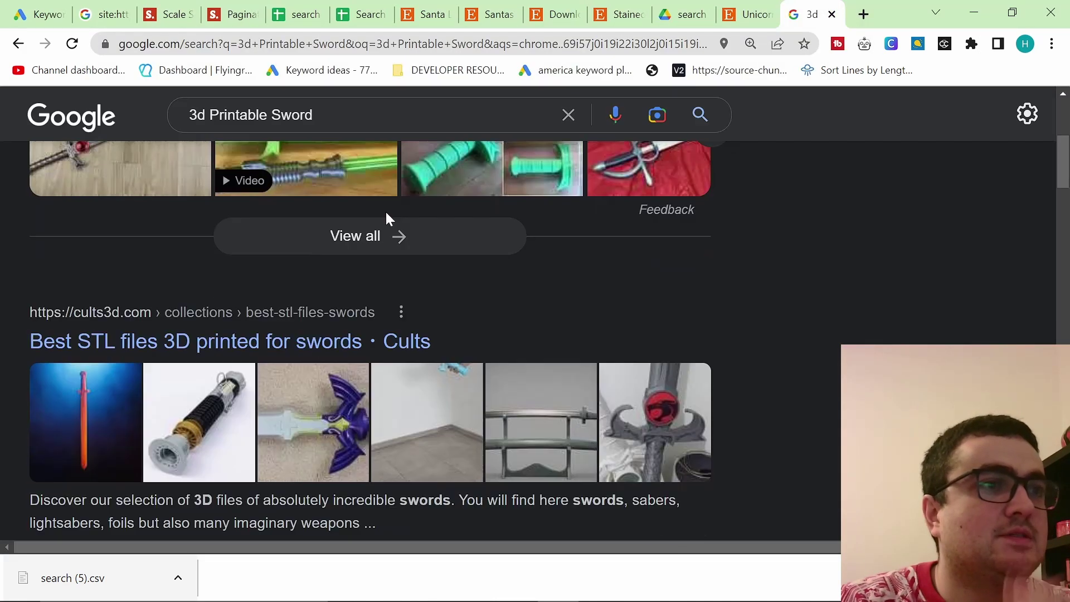
scroll(387, 214, down, 10)
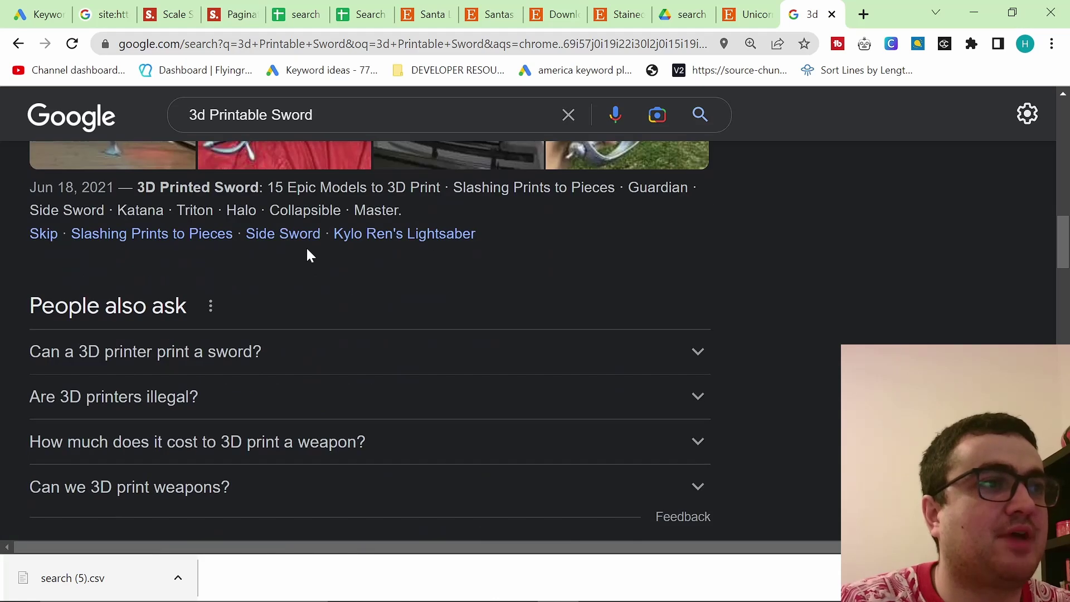
scroll(309, 255, down, 5)
key(ctrl+f)
text(etsy)
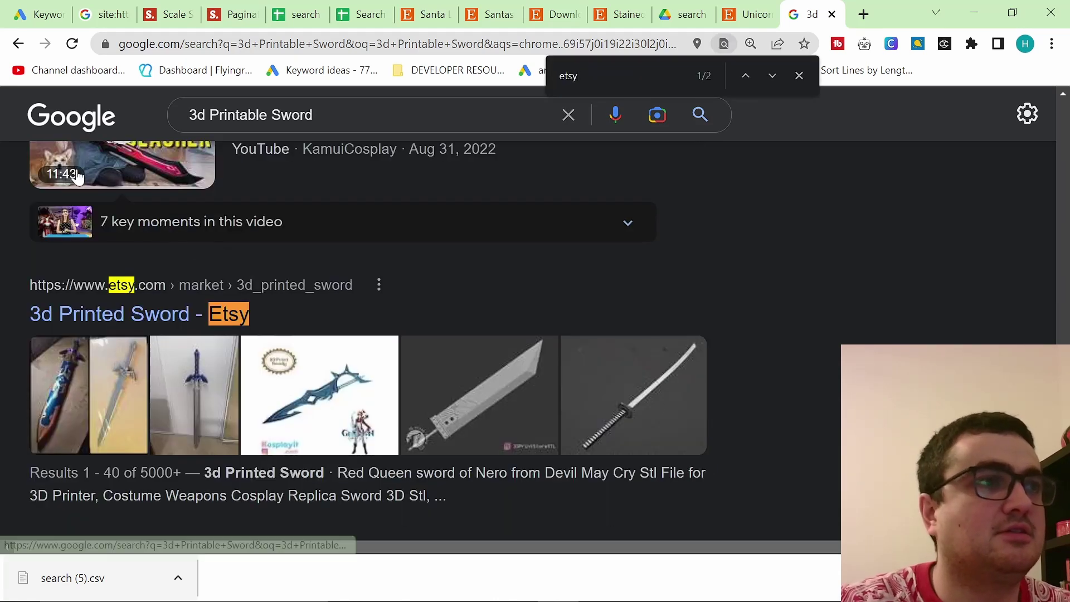
- In Google Keyword Planner, replace the unicorn invitation keyword with "3d Printable Sword" and get its keyword results
key(ctrl+1)
click(259, 200)
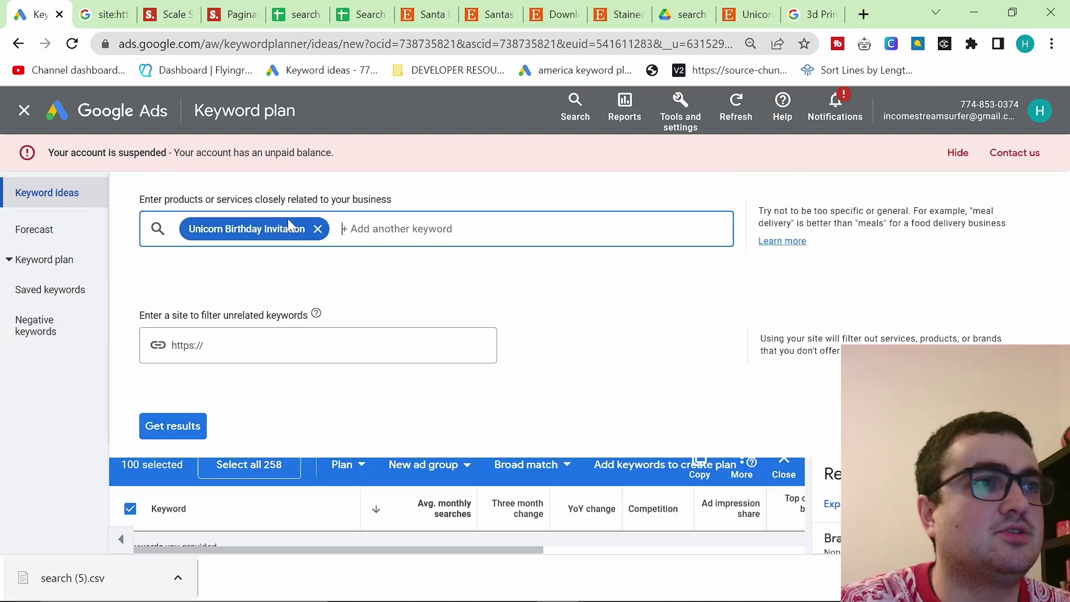
key(BackSpace)
key(ctrl+v)
key(Return)
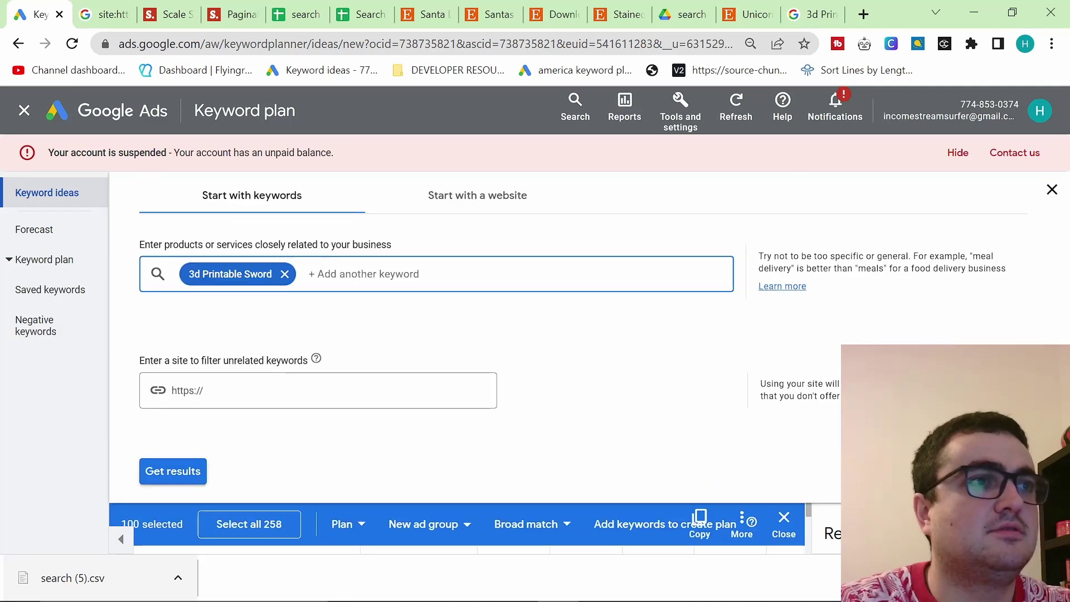
key(Return)
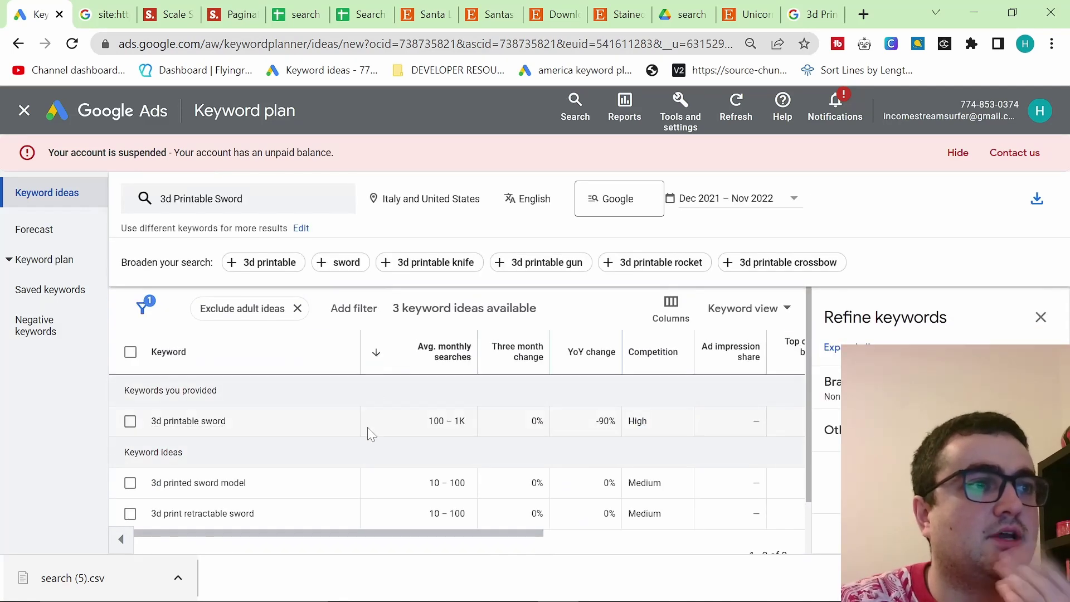
- Review the Etsy listing and related searches in the sword's Google results, and return to the search (5) spreadsheet
key(ctrl+9)
scroll(390, 279, down, 3)
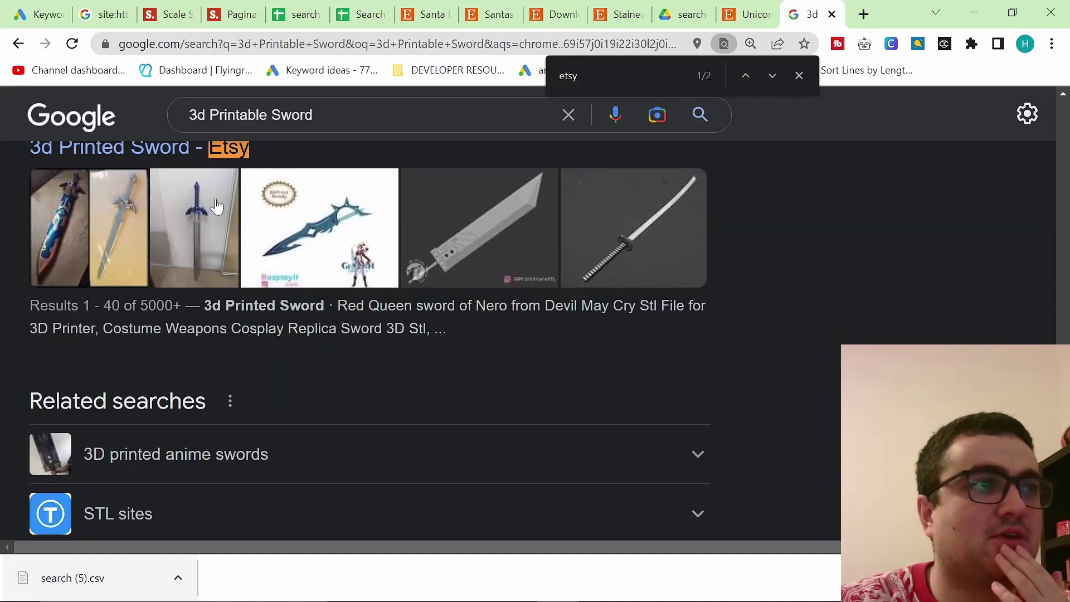
key(ctrl+2)
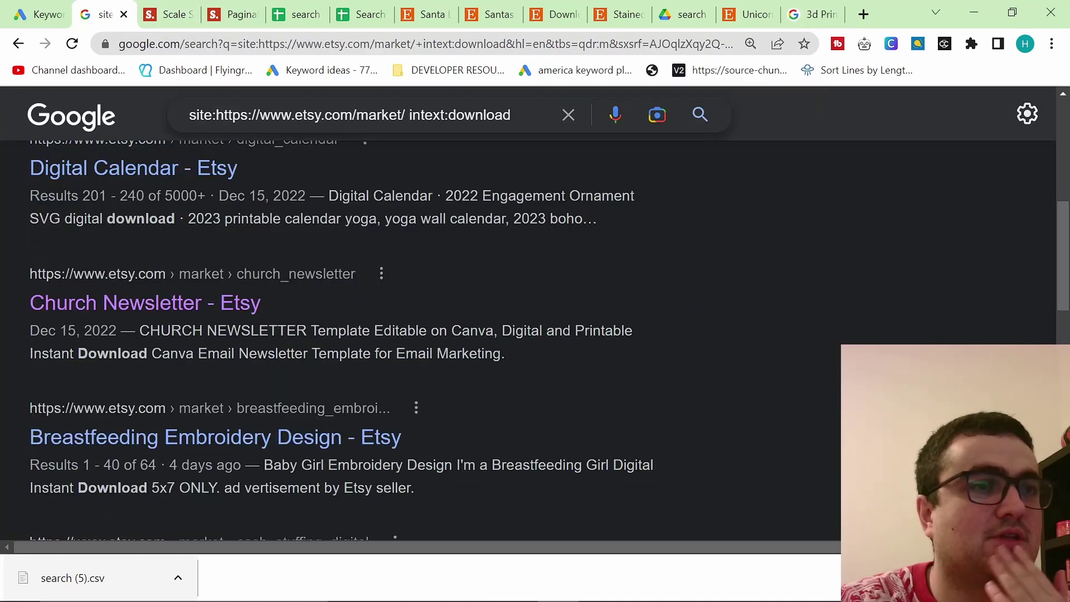
click(326, 10)
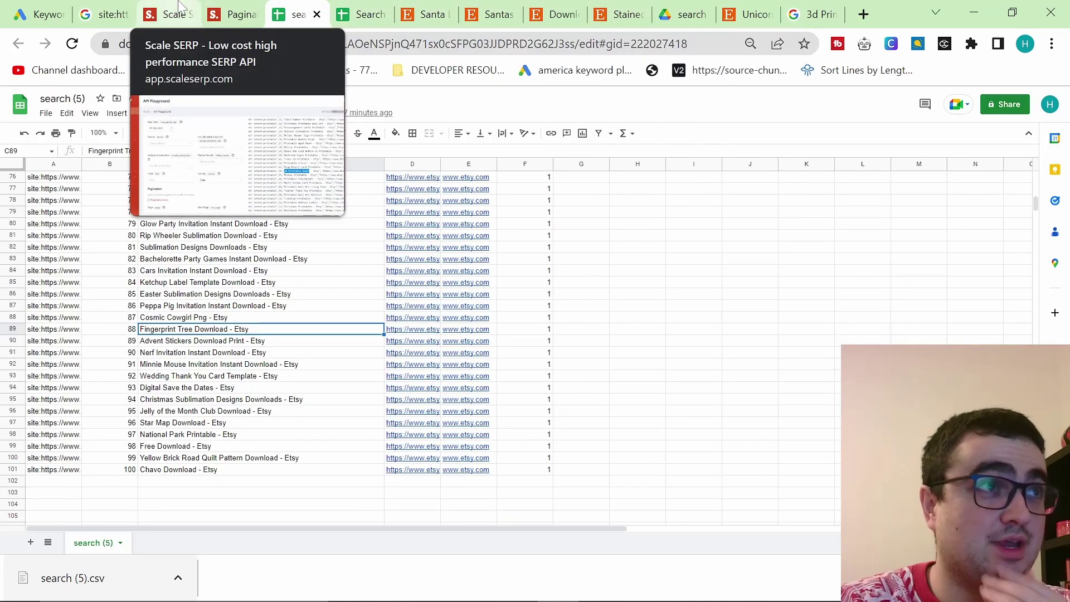
- Copy the title "Teacher Thank You Printable" from the CSV results in the Scale SERP API Playground
click(167, 14)
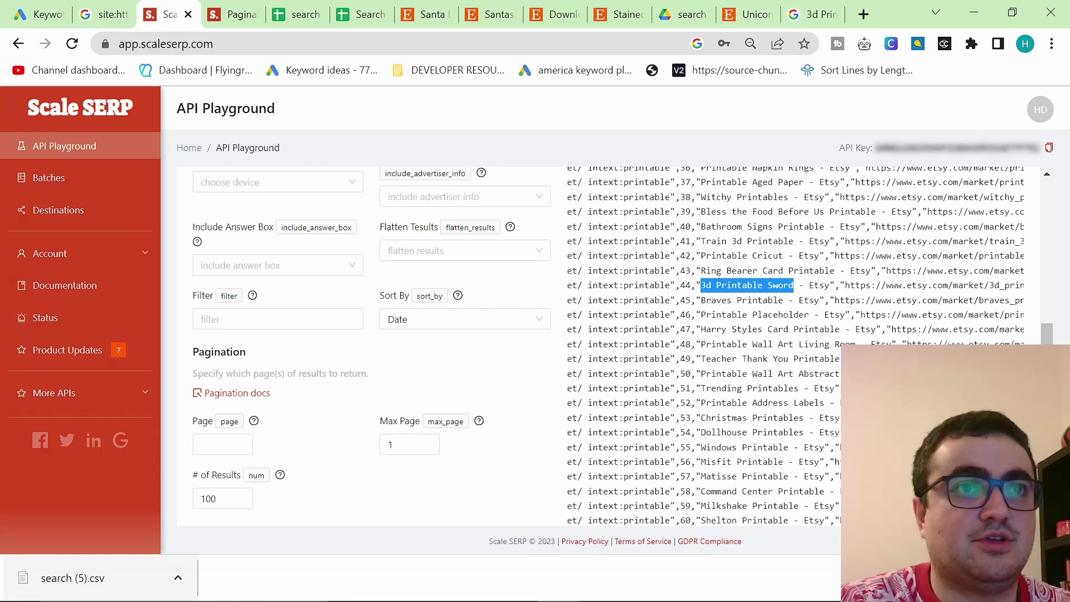
drag(700, 358, 840, 359)
key(ctrl+c)
- In Google Keyword Planner, replace the sword keyword with "Teacher Thank You Printable" and get its keyword results
click(45, 14)
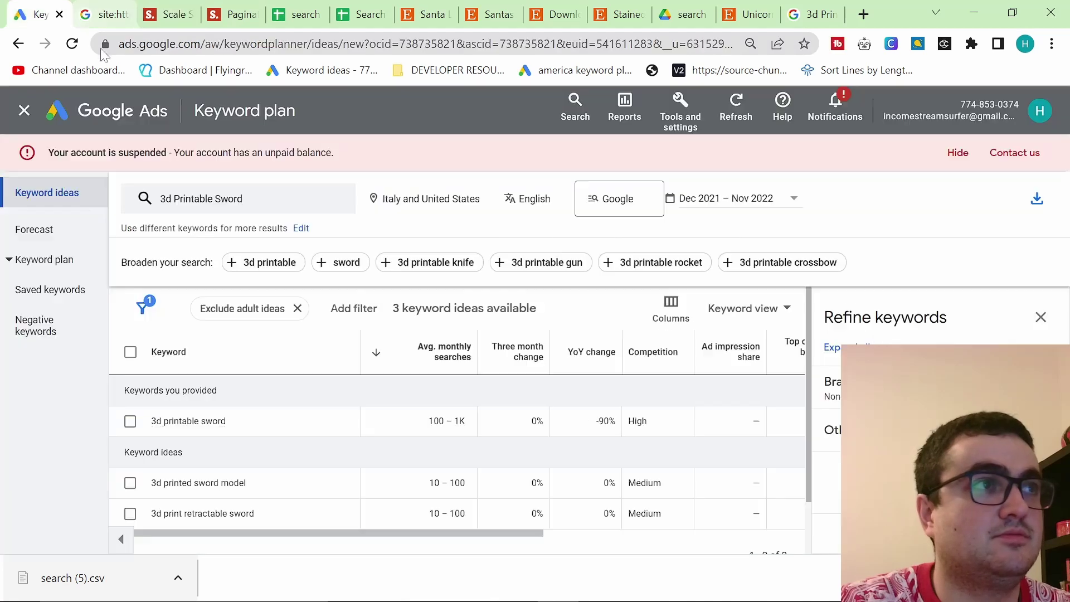
click(259, 213)
click(285, 275)
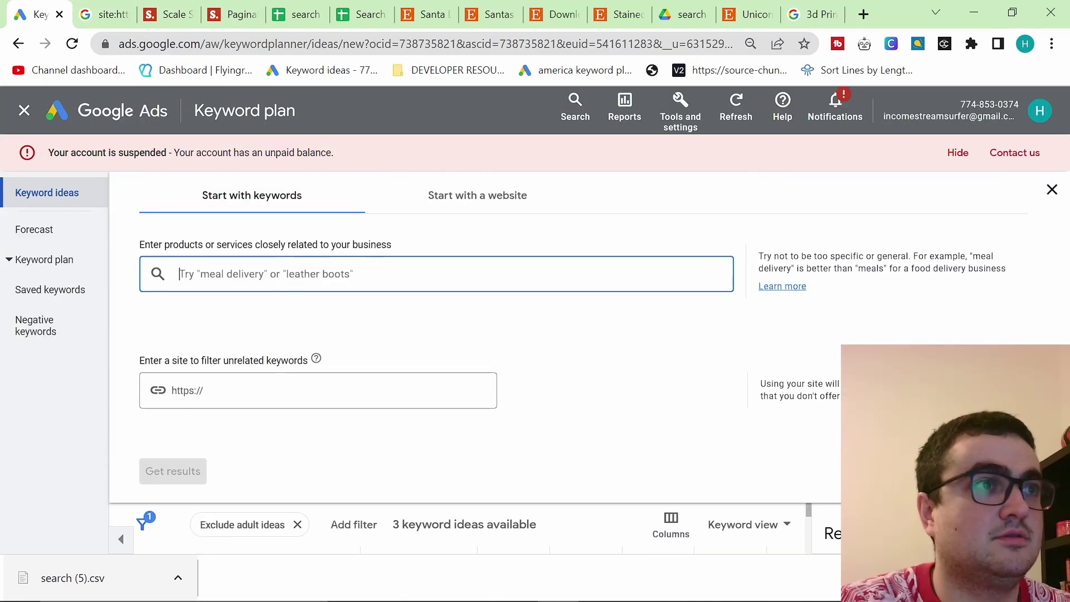
key(ctrl+v)
key(Return)
key(Return)
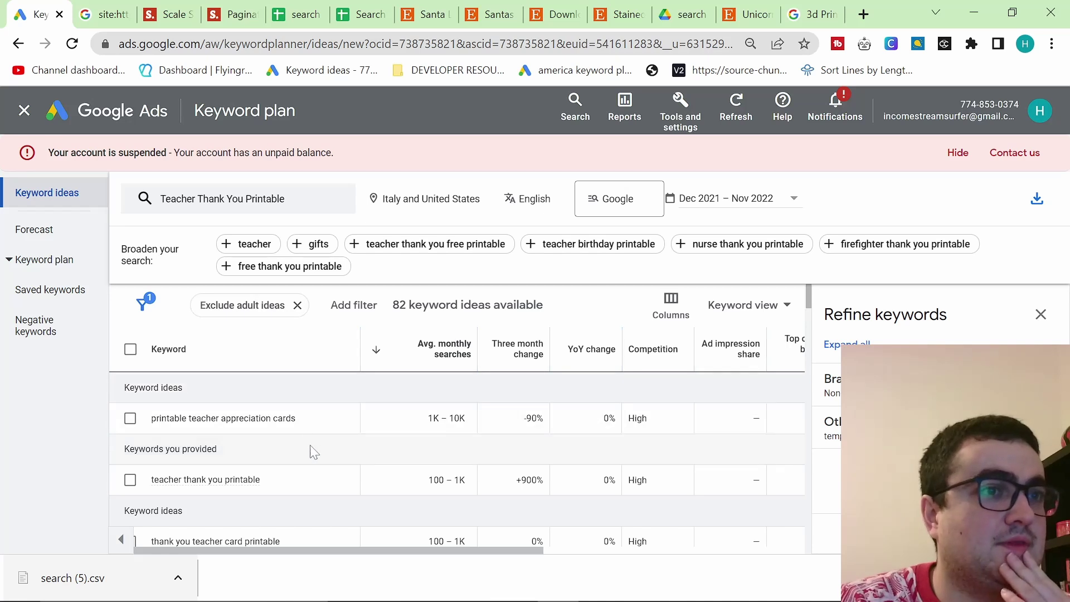
- Copy the provided keyword "teacher thank you printable" and search Google for it in place of the sword query
drag(261, 480, 150, 480)
key(ctrl+c)
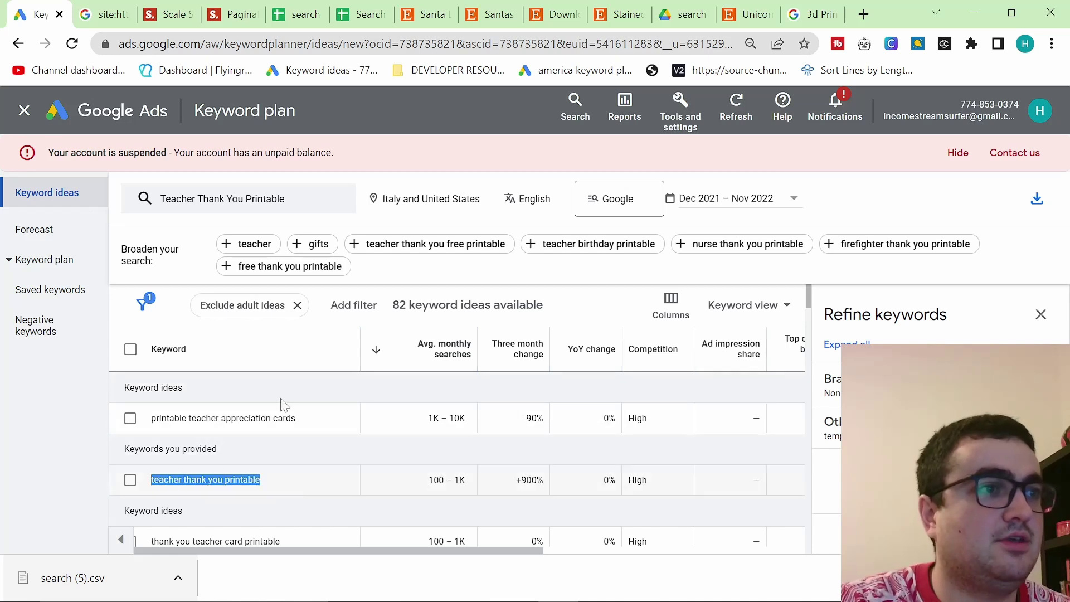
click(813, 14)
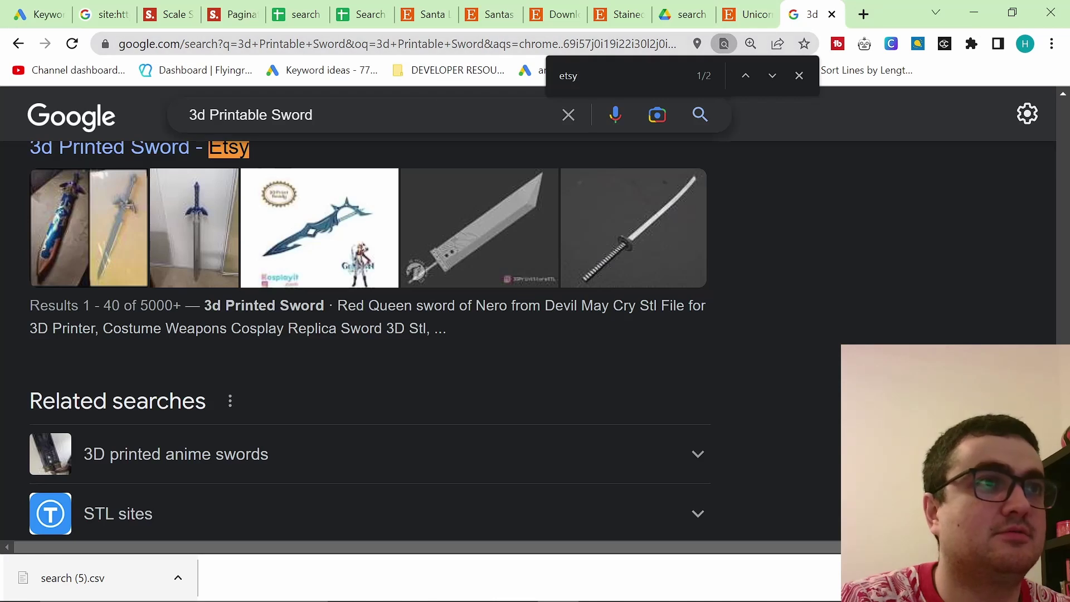
click(312, 115)
key(ctrl+a)
key(ctrl+v)
key(Return)
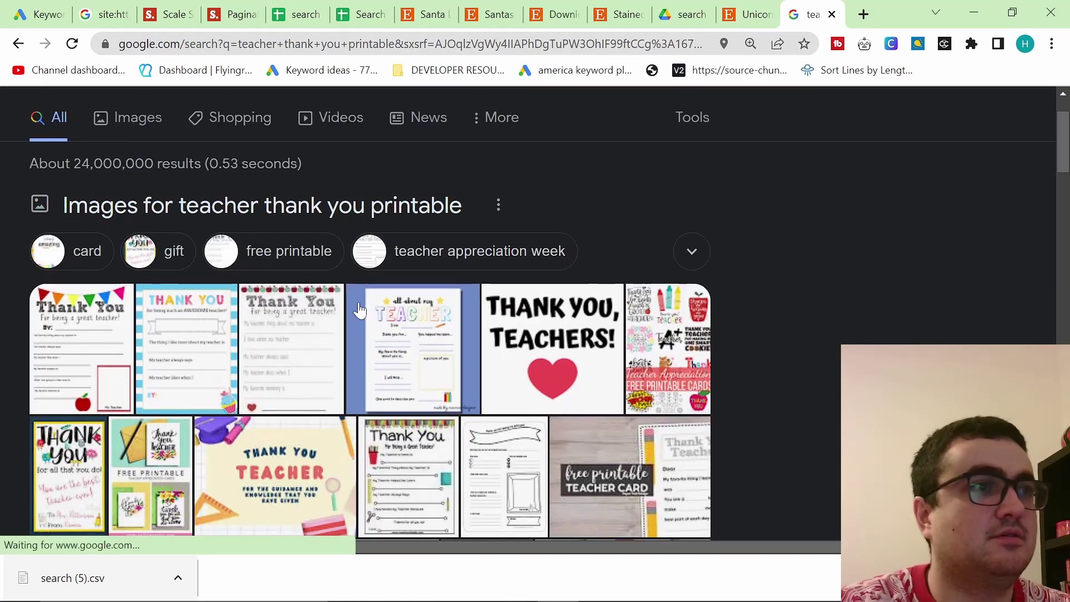
- Find "etsy" on the Google results page and open the Etsy listing for the teacher thank you printable
key(ctrl+f)
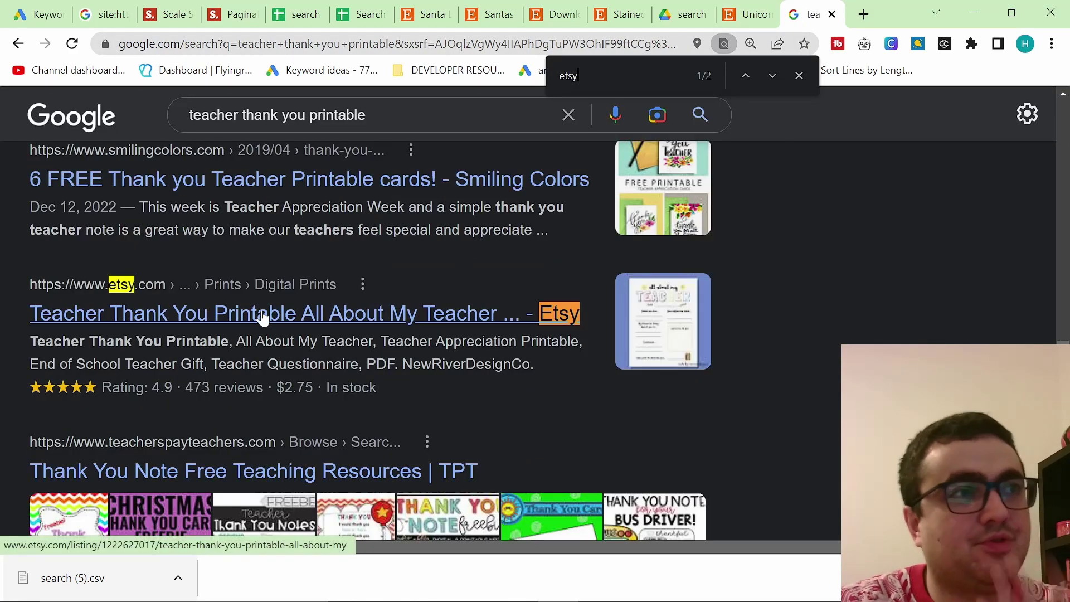
scroll(335, 415, up, 3)
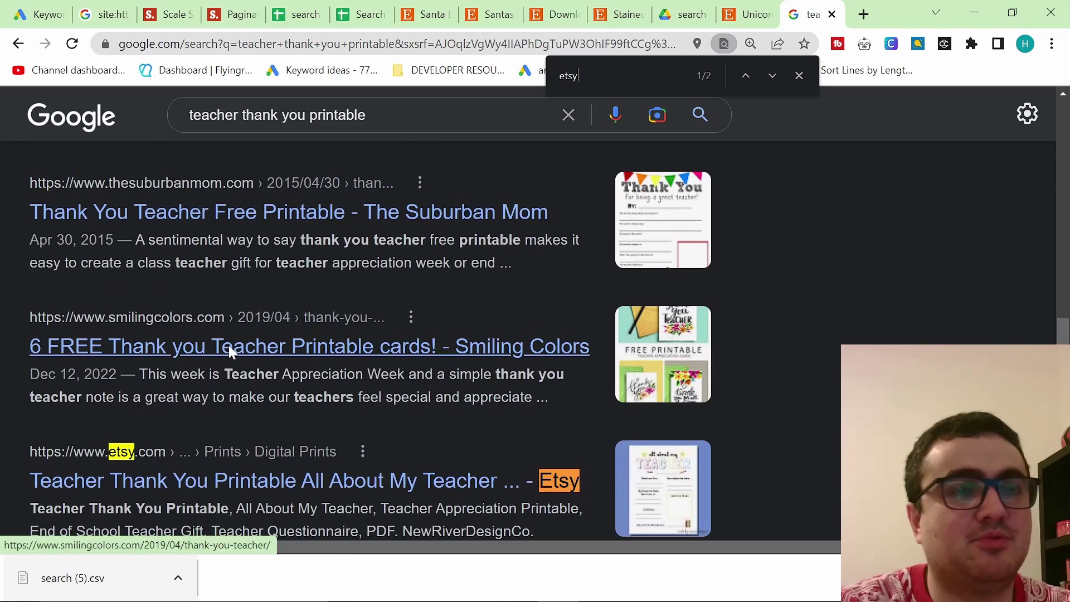
click(267, 480)
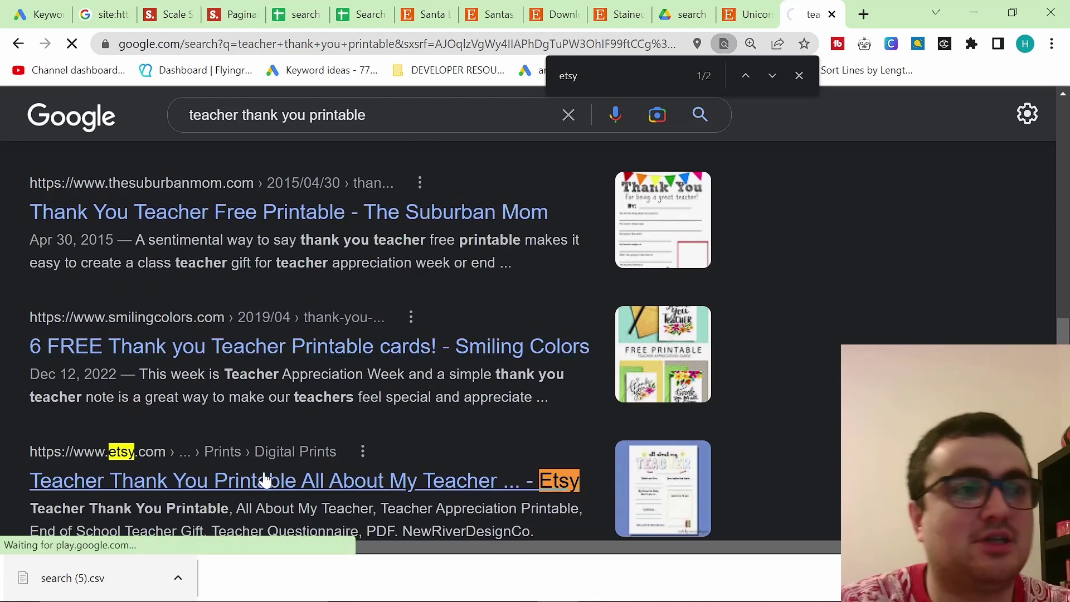
- Examine the teacher printable's Etsy listing, including its price, shop sales, similar items, related searches, description and reviews
scroll(262, 474, down, 4)
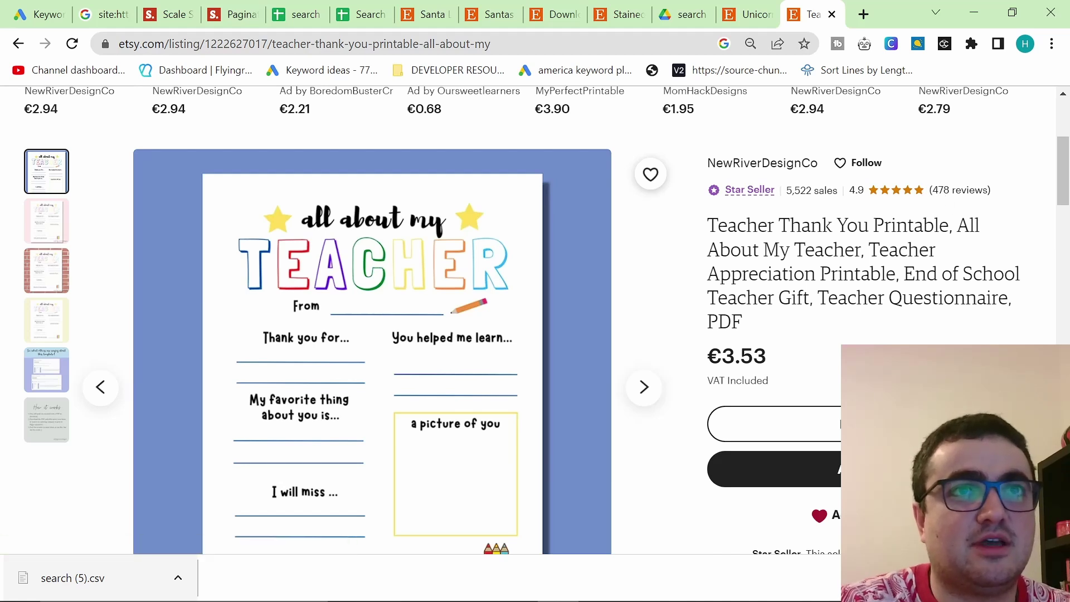
scroll(705, 370, down, 10)
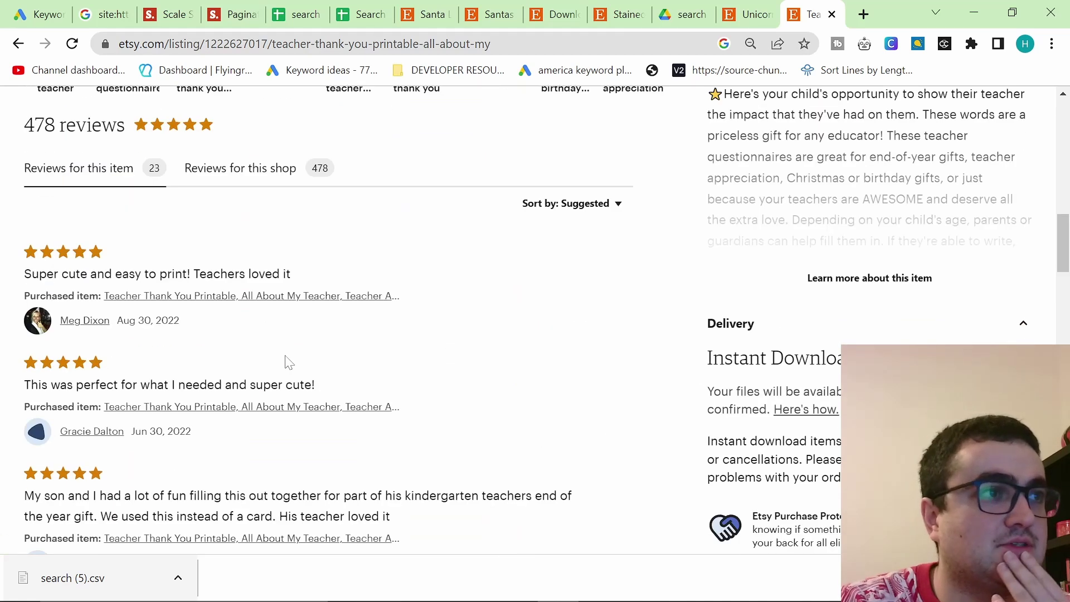
scroll(486, 440, up, 10)
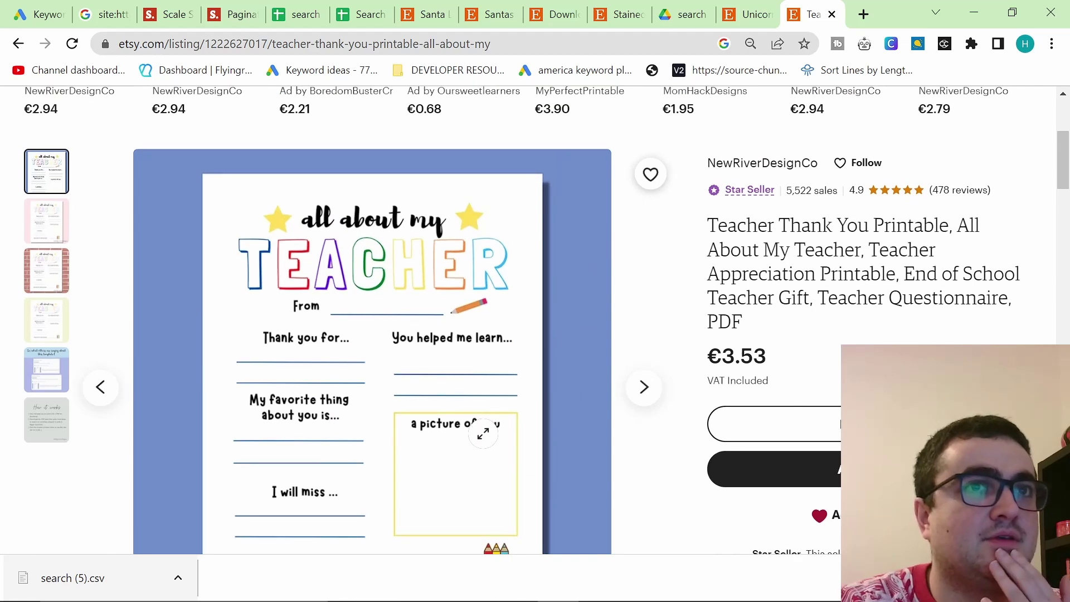
scroll(483, 438, down, 10)
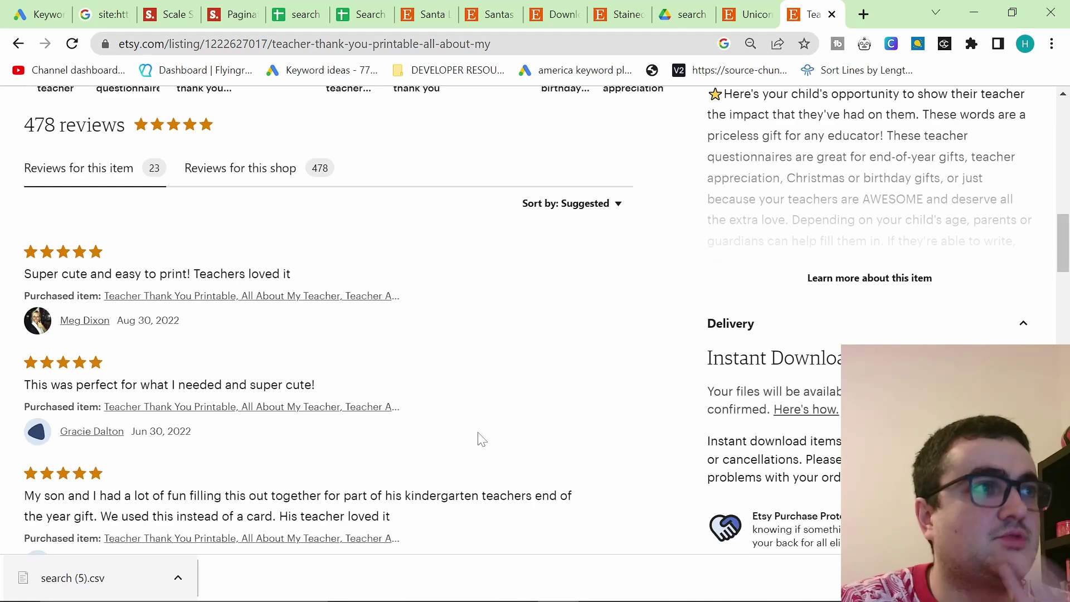
scroll(482, 439, up, 3)
scroll(468, 431, up, 10)
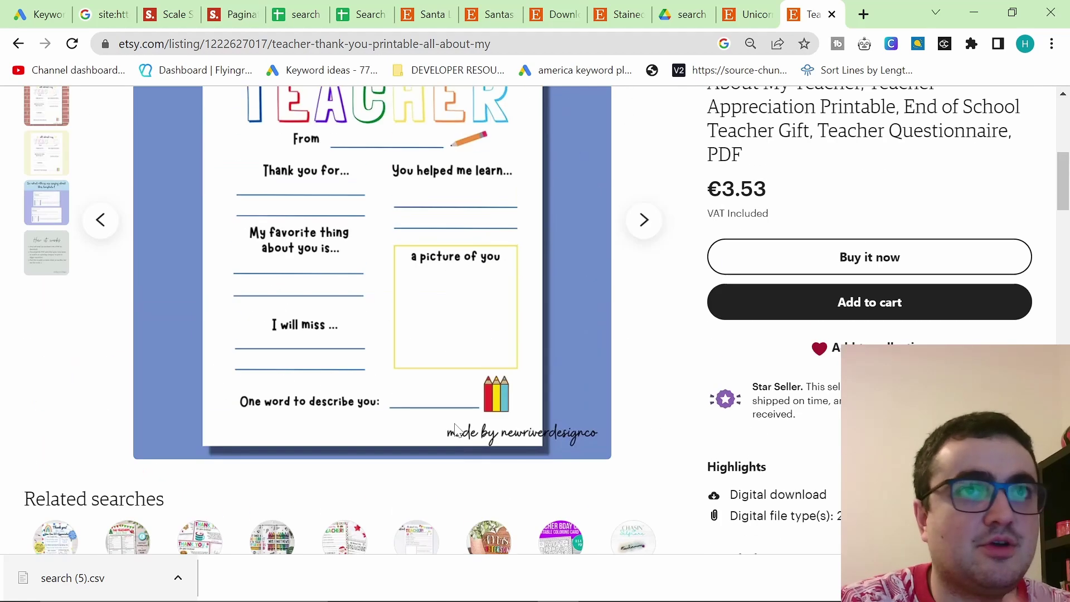
scroll(468, 423, up, 2)
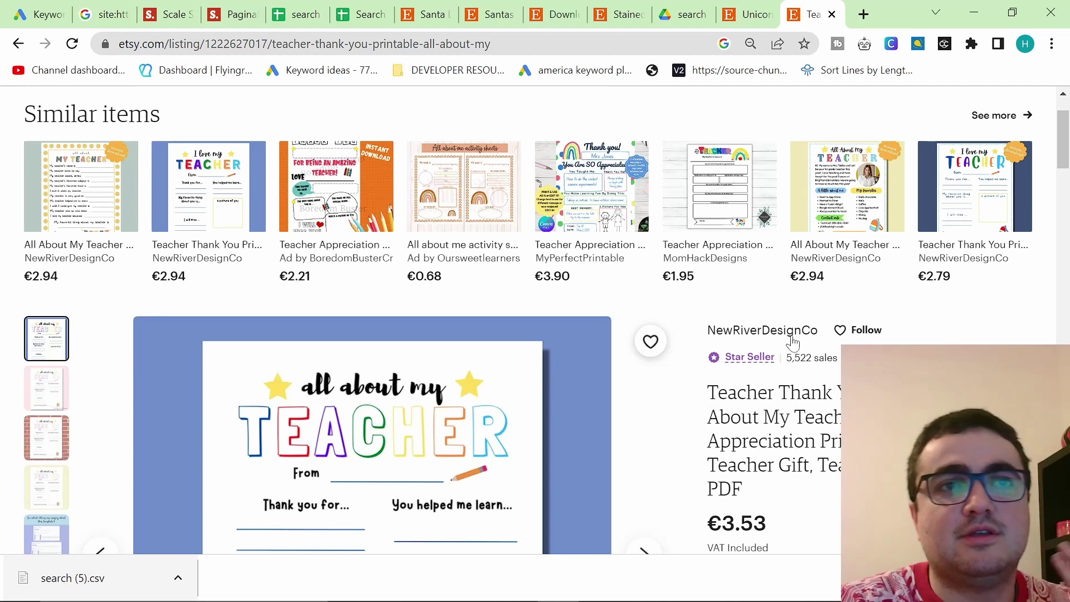
scroll(780, 335, down, 10)
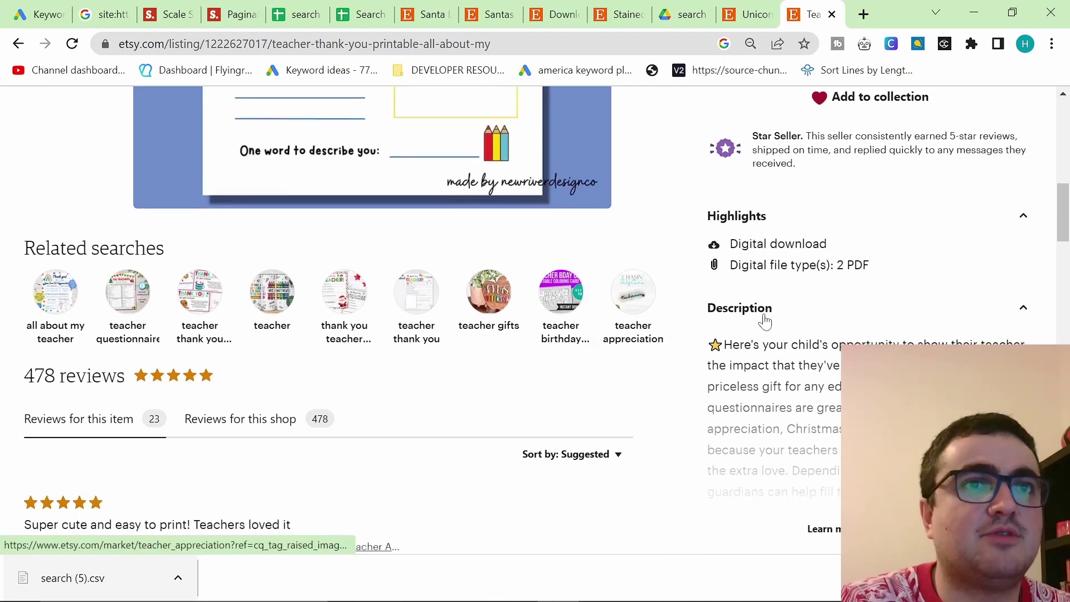
scroll(758, 390, down, 3)
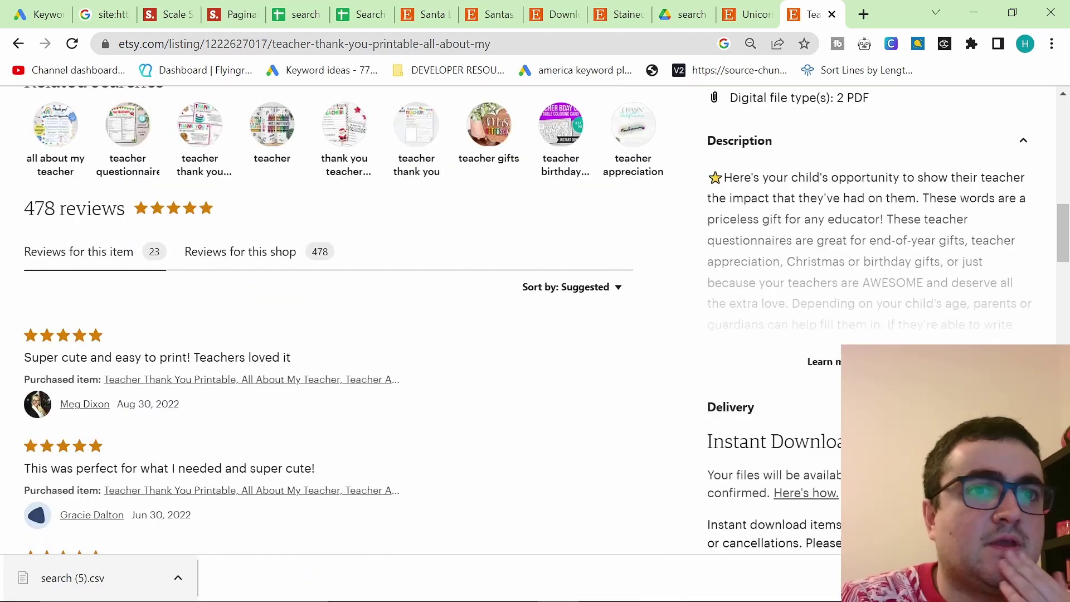
scroll(820, 466, up, 6)
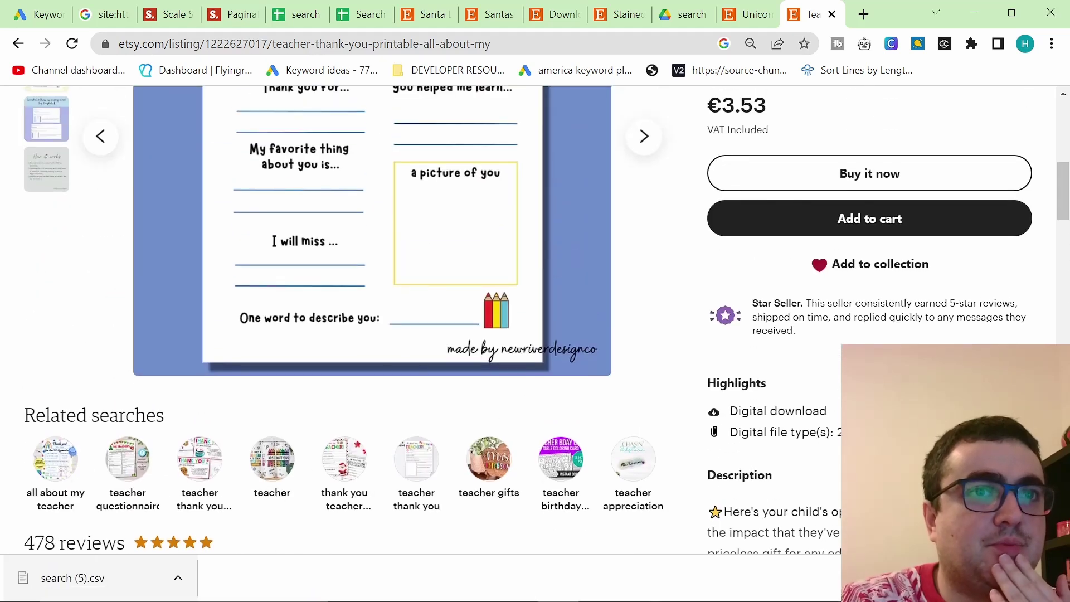
- Copy "Digital file type" from the listing's highlights and enter it in cell B6 of the Search operators for Etsy spreadsheet
drag(730, 432, 809, 433)
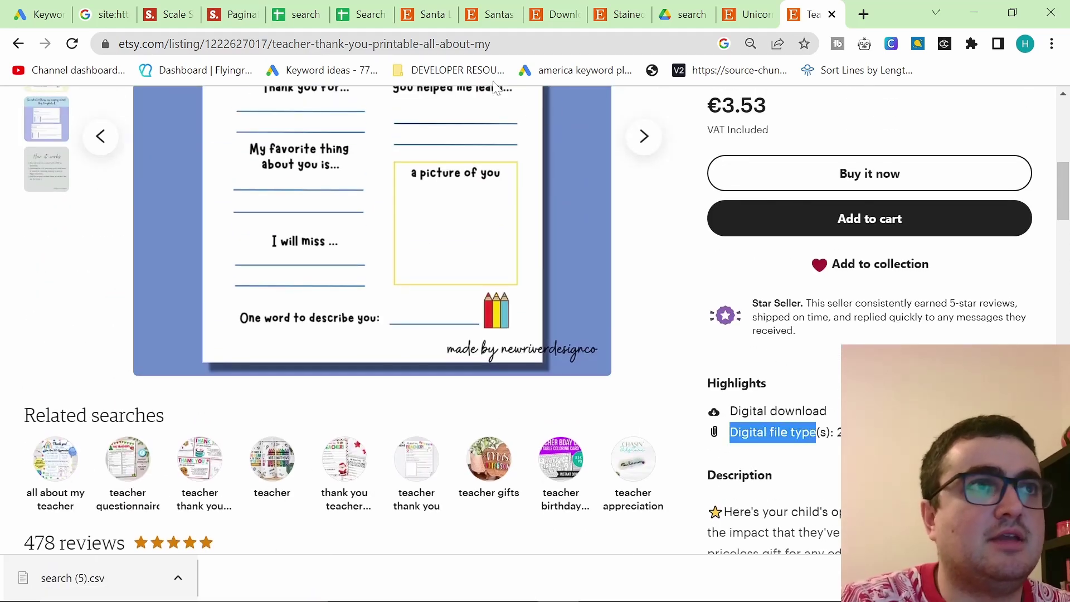
click(361, 14)
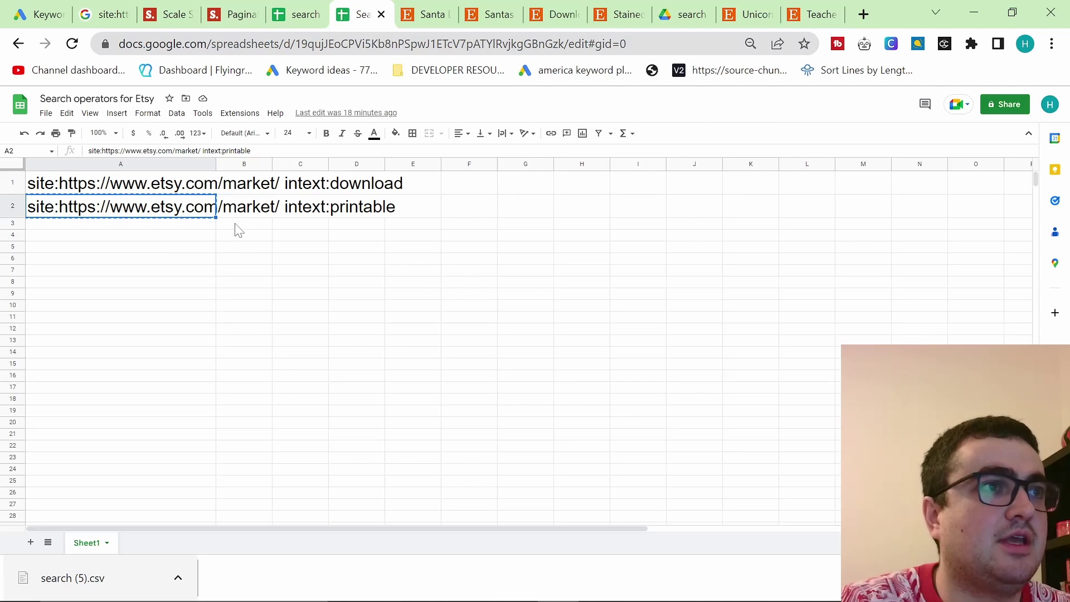
click(262, 259)
text(Digital file type)
- Duplicate the "intext:printable" search operator from cell A2 into cell A3
click(128, 212)
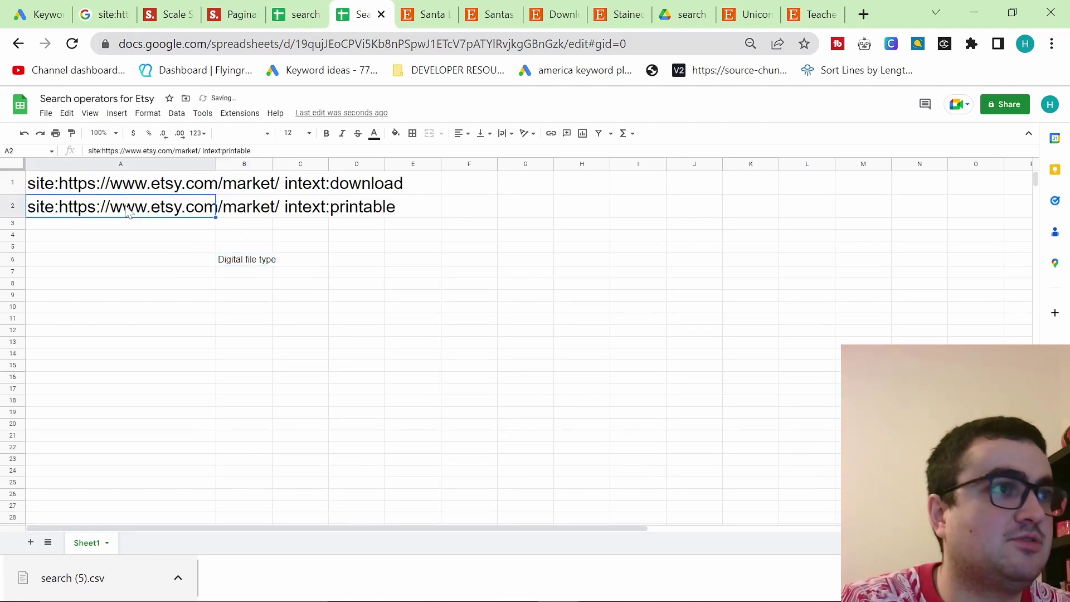
triple_click(214, 151)
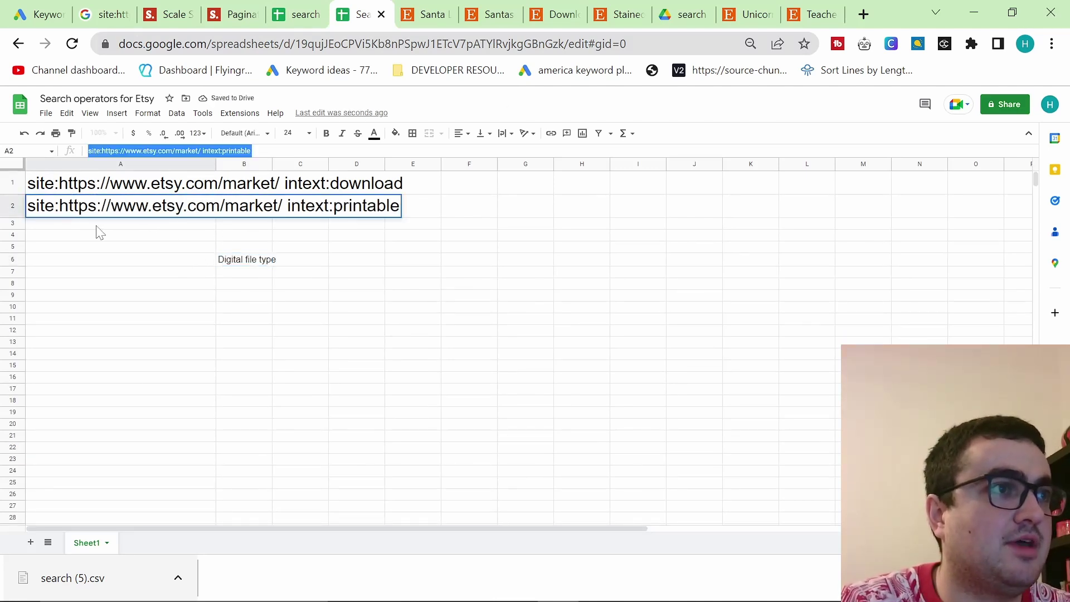
key(ctrl+c)
key(Return)
key(ctrl+v)
- Replace "printable" in cell A3's operator with "Digital file type" from B6, and clear cell B6
click(253, 271)
key(ctrl+c)
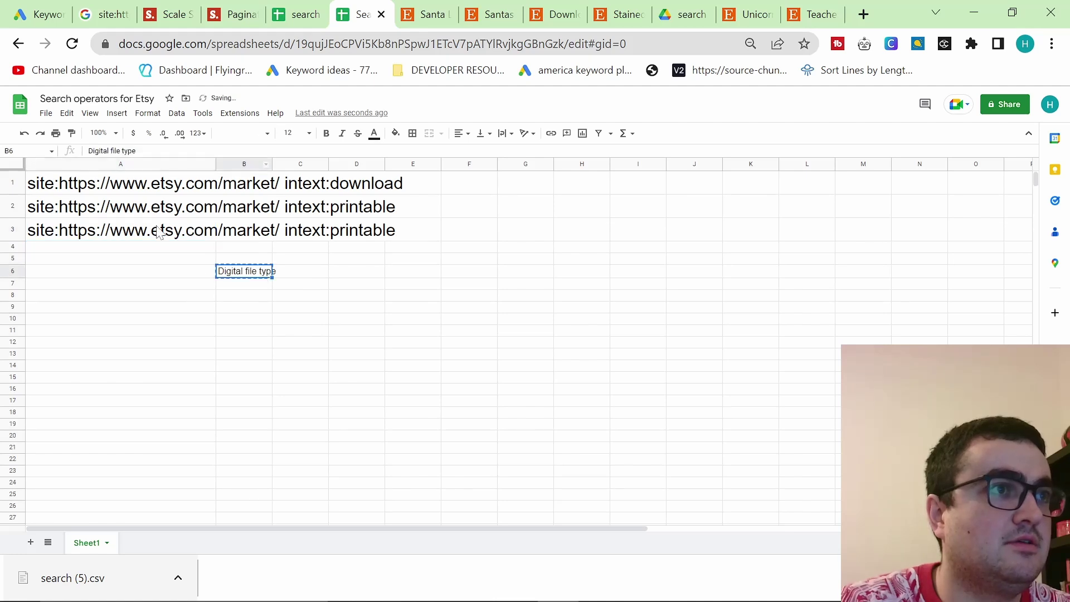
click(160, 233)
click(230, 150)
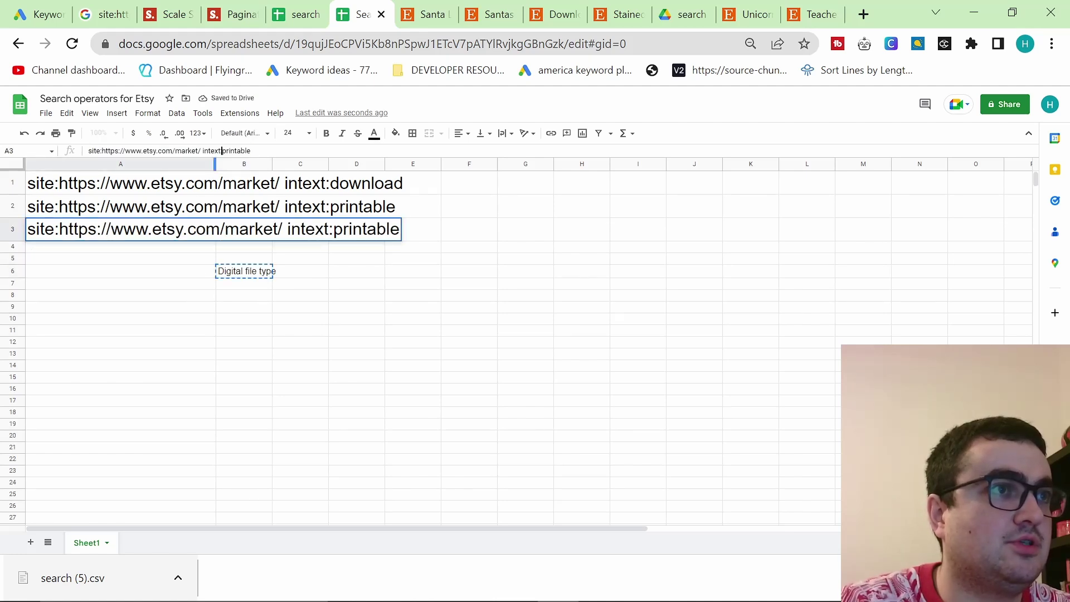
key(ctrl+v)
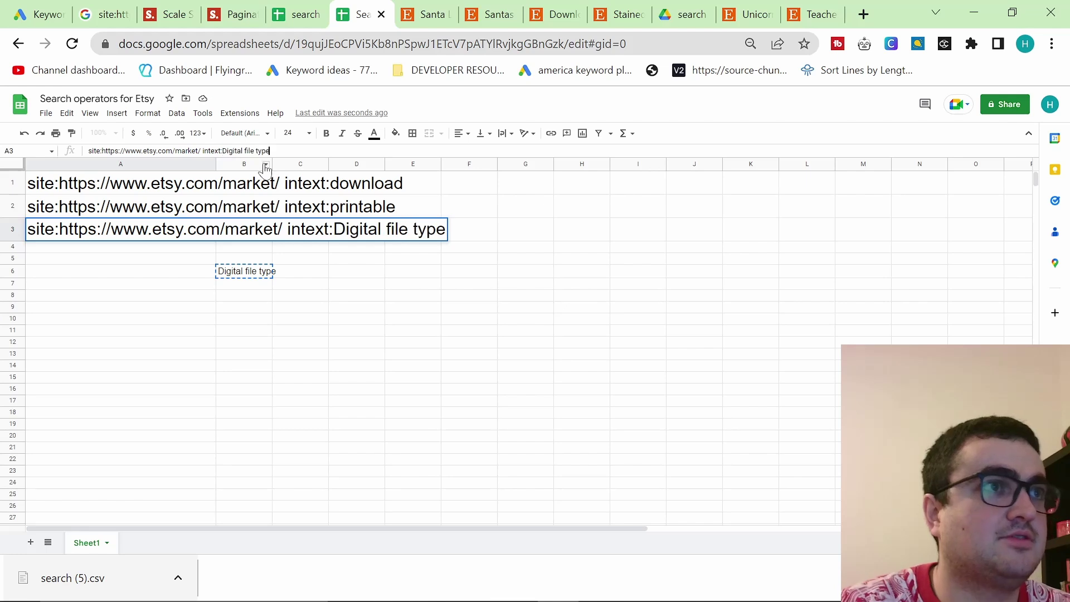
click(399, 327)
click(247, 273)
key(Delete)
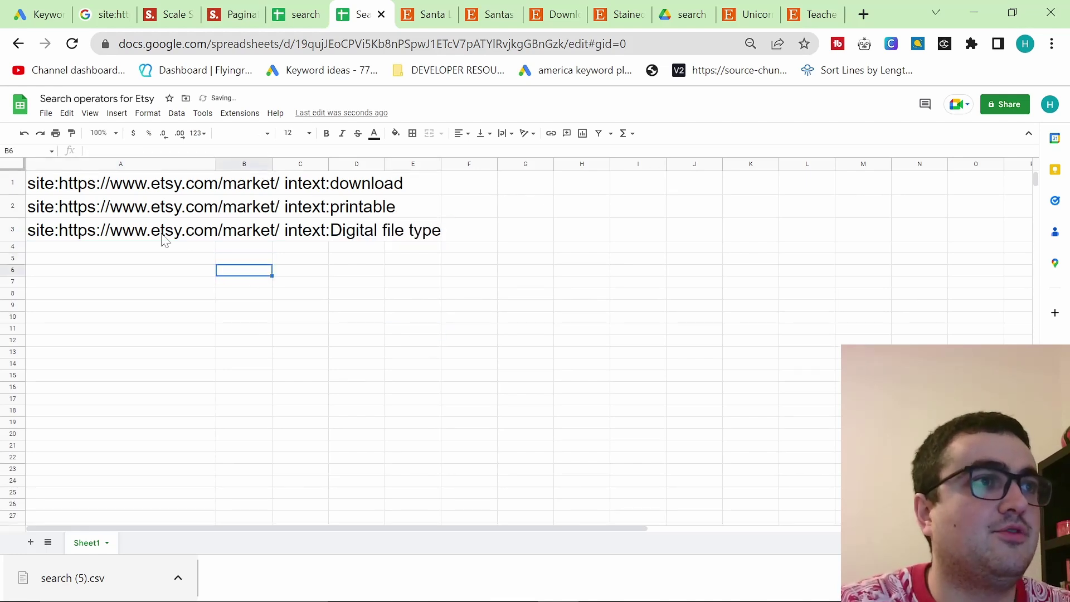
click(208, 234)
key(ctrl+c)
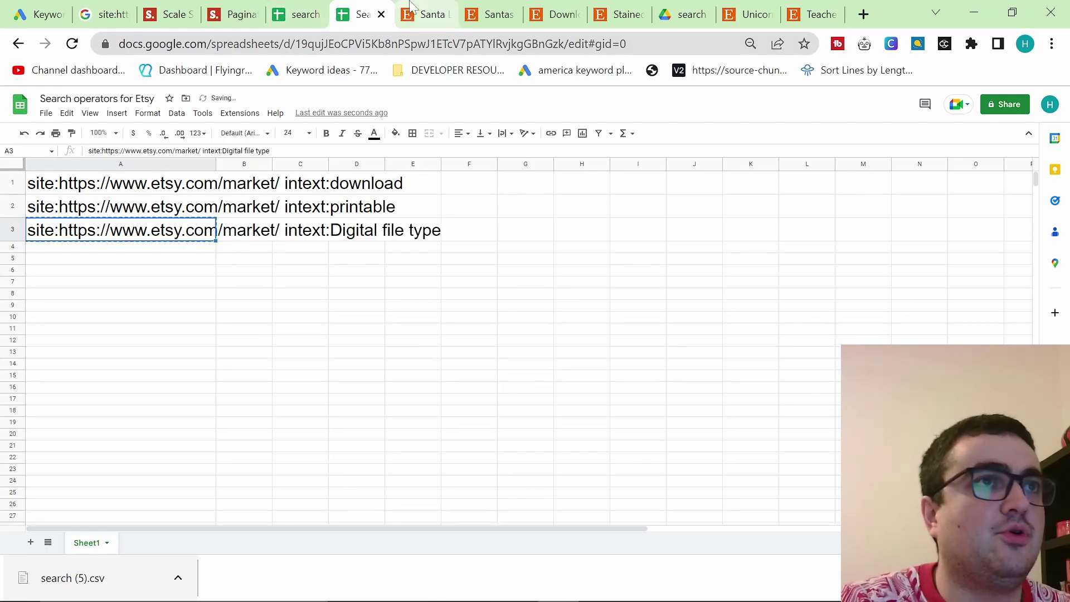
click(377, 48)
click(411, 6)
text(gp)
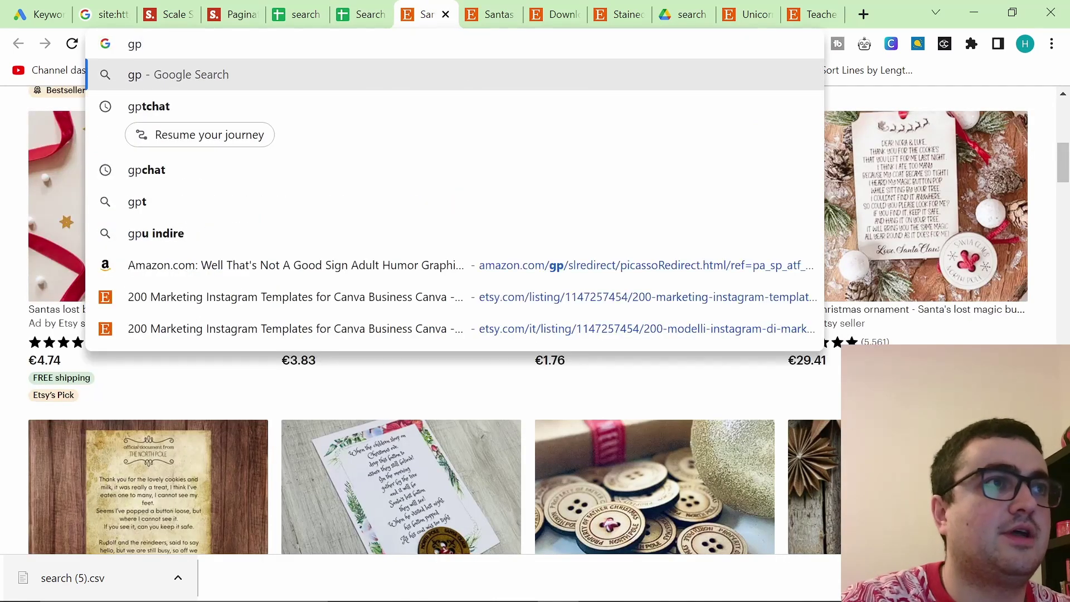
key(BackSpace)
text(o)
key(Return)
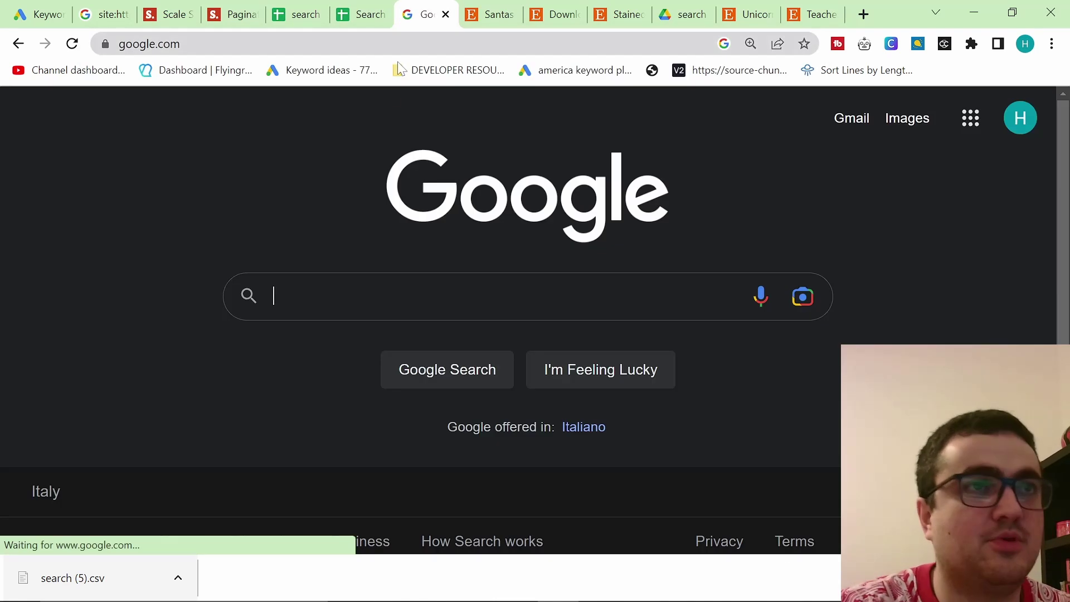
key(ctrl+v)
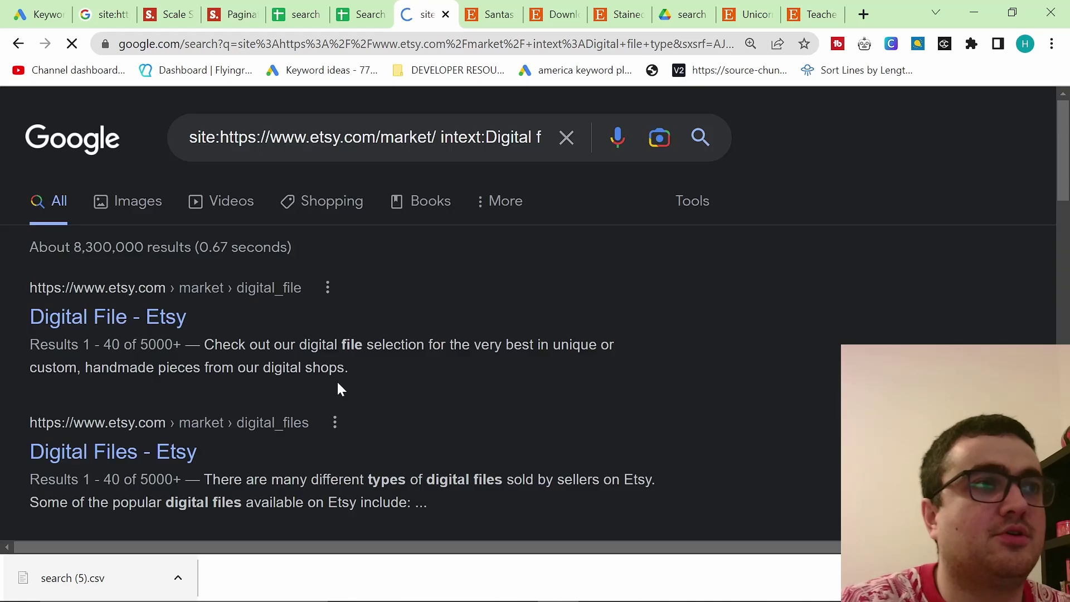
- Look through the Digital file type results, including page 6, and highlight "/market/" in the search query
scroll(370, 377, down, 8)
scroll(371, 381, down, 14)
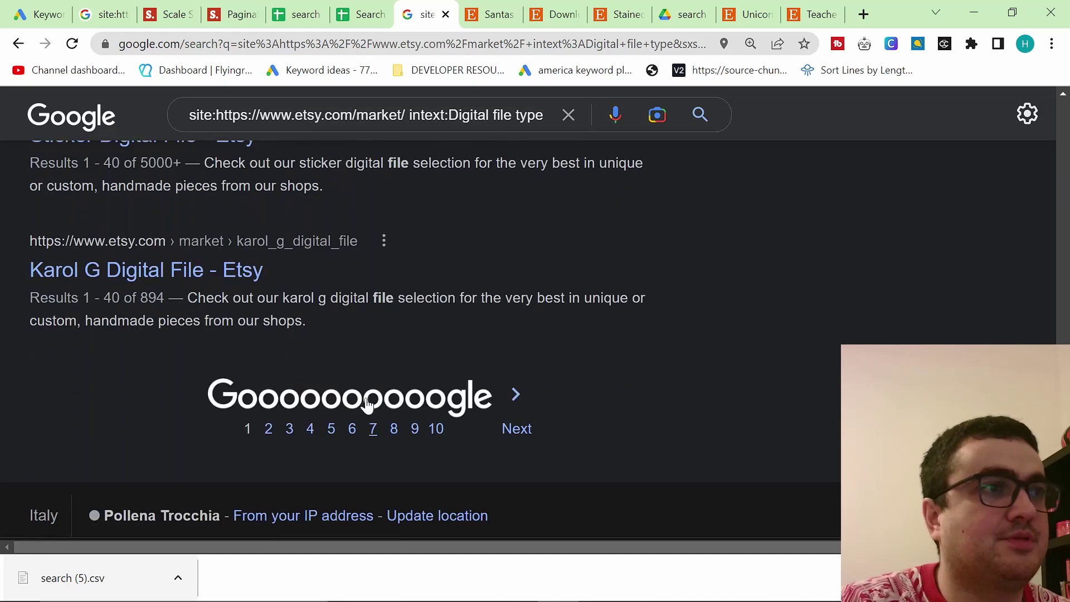
click(351, 428)
scroll(449, 427, down, 3)
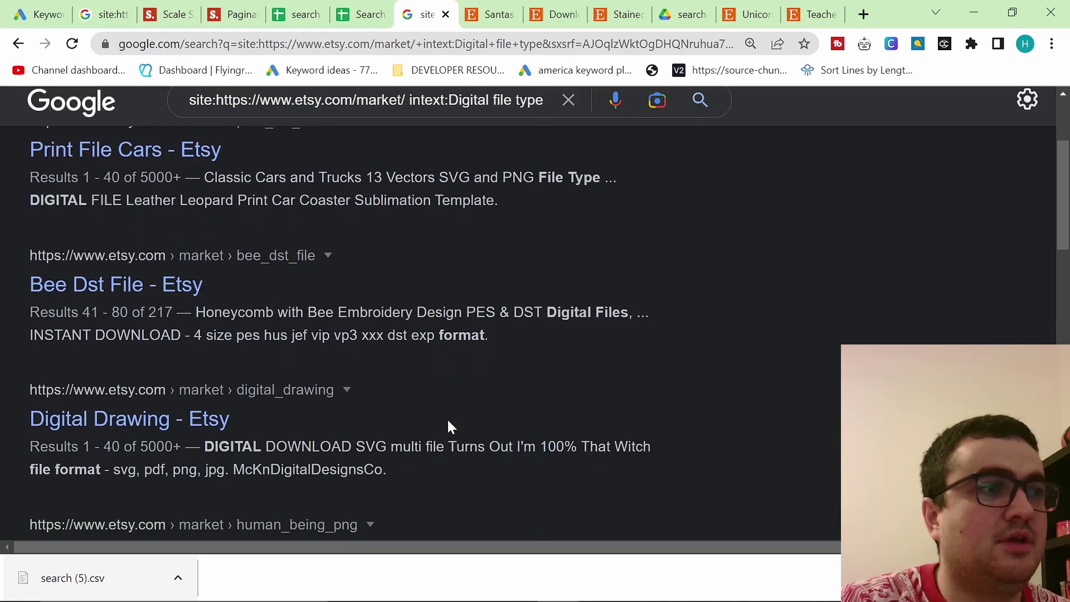
scroll(451, 427, down, 3)
scroll(451, 426, up, 6)
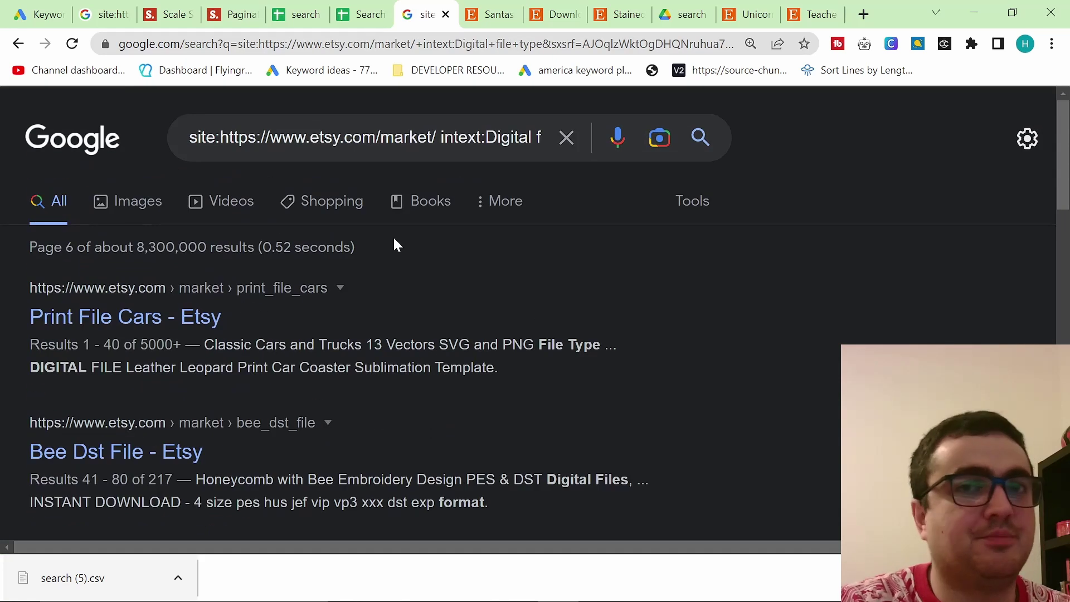
drag(375, 137, 437, 137)
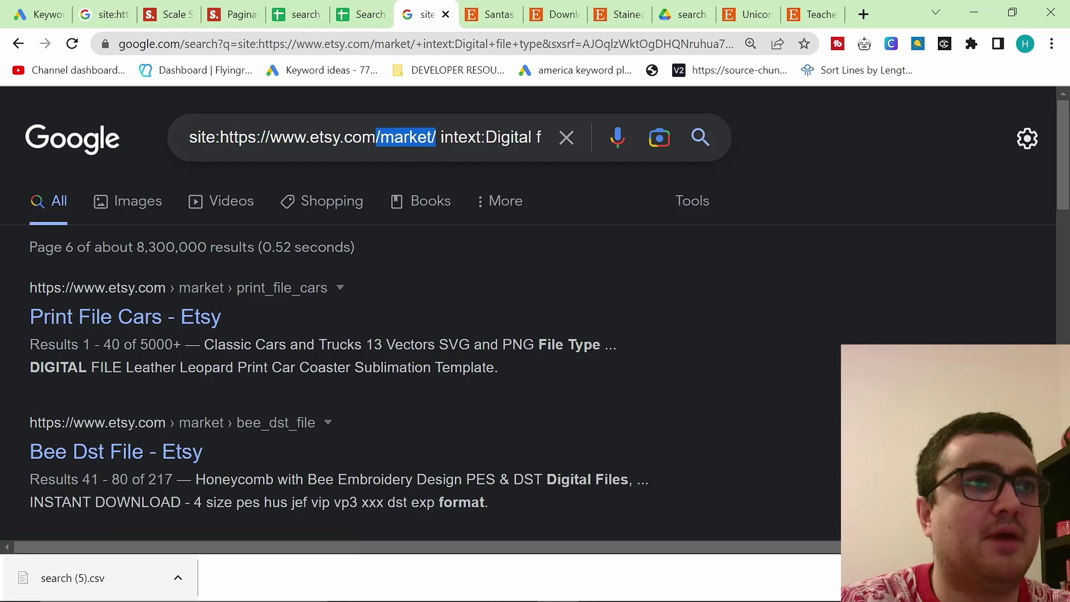
- Remove "/market/" from the search query, search again, and open the "Family is Everything Digital File SVG PNG PDF" result in a new browser tab
key(BackSpace)
key(Return)
scroll(379, 338, down, 10)
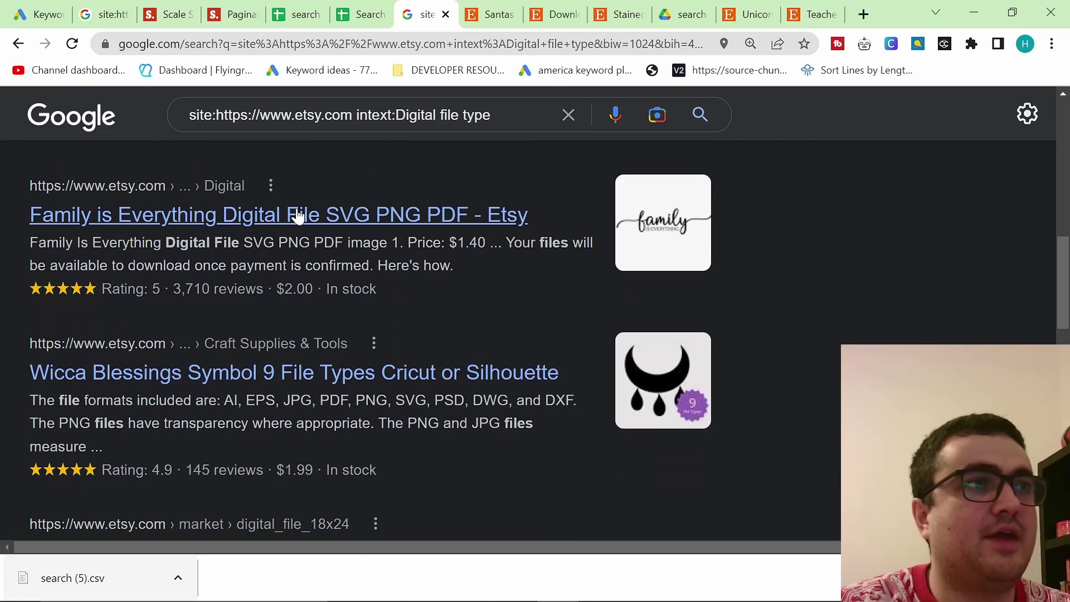
middle_click(370, 216)
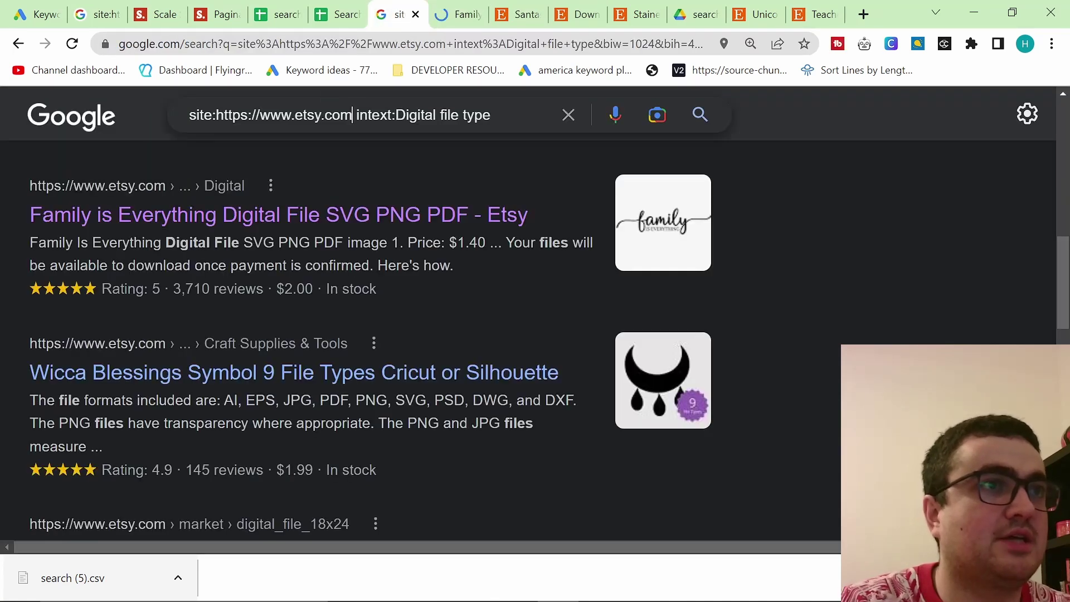
text(/listing/)
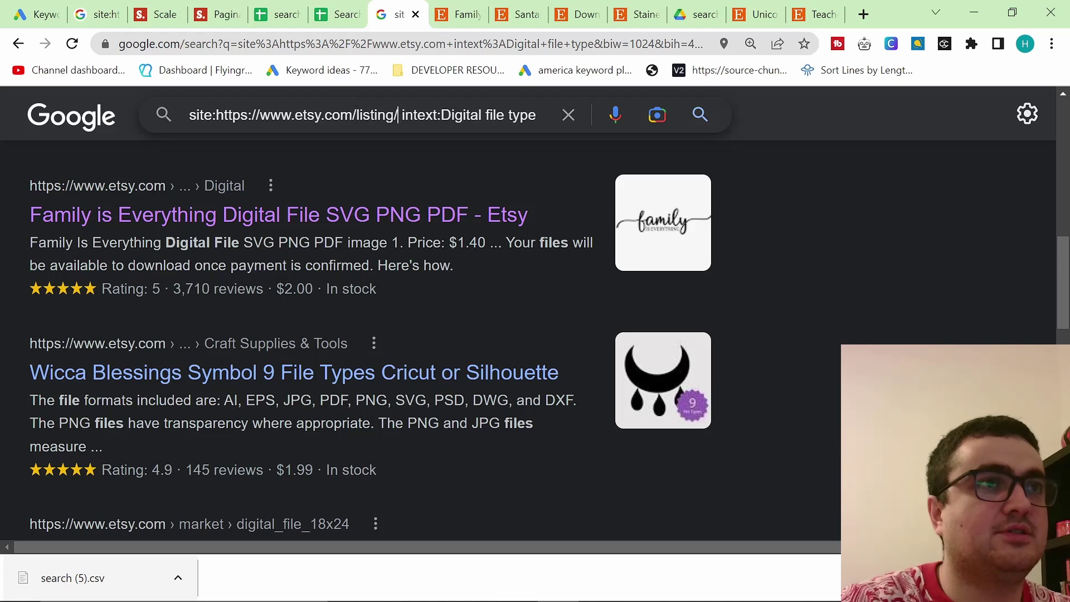
key(Return)
scroll(334, 206, down, 10)
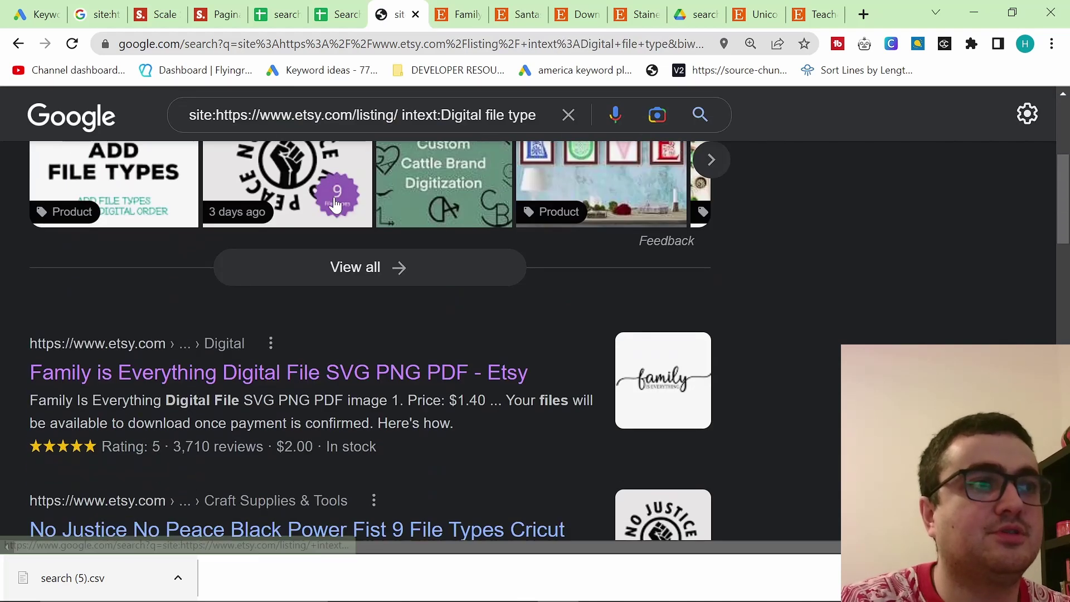
scroll(319, 298, down, 3)
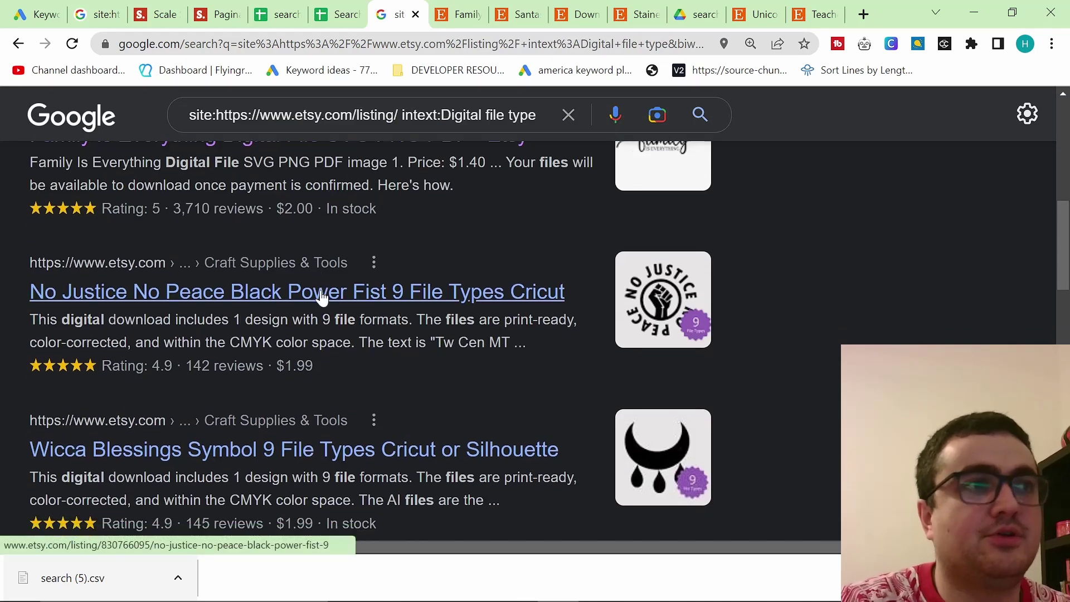
scroll(321, 298, down, 8)
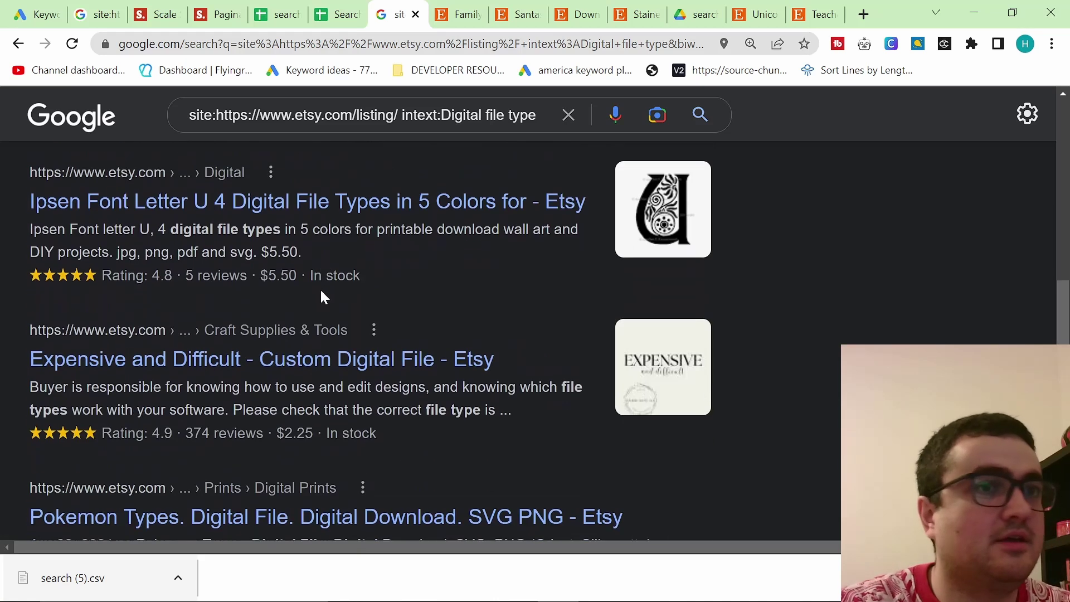
scroll(318, 296, down, 5)
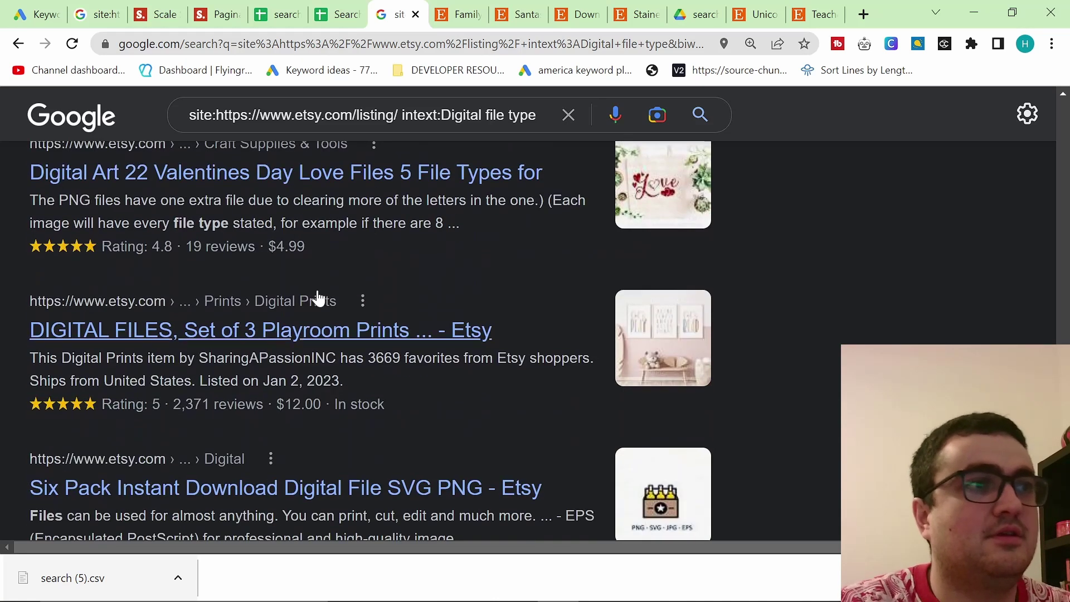
scroll(317, 297, down, 2)
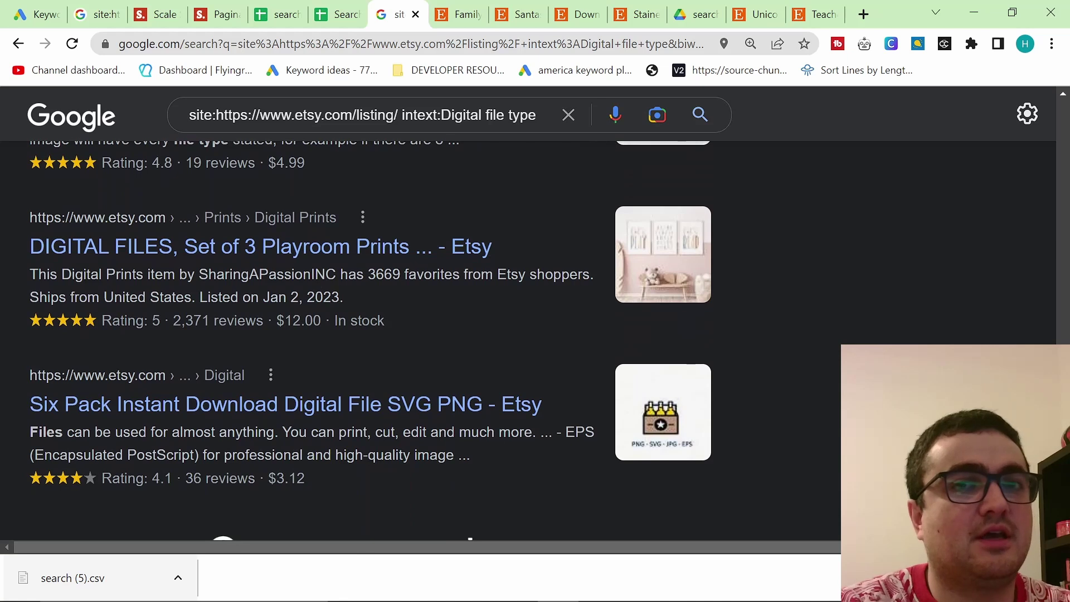
scroll(357, 279, down, 3)
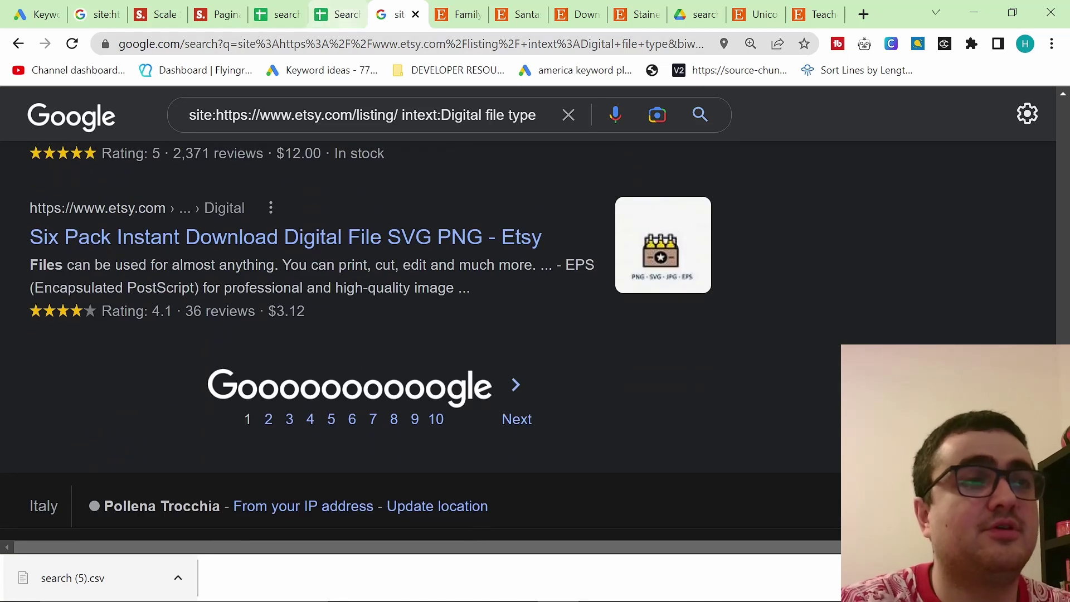
- In the "Search operators for Etsy" spreadsheet, duplicate the three operators from cells A1:A3 into A4:A6
click(334, 12)
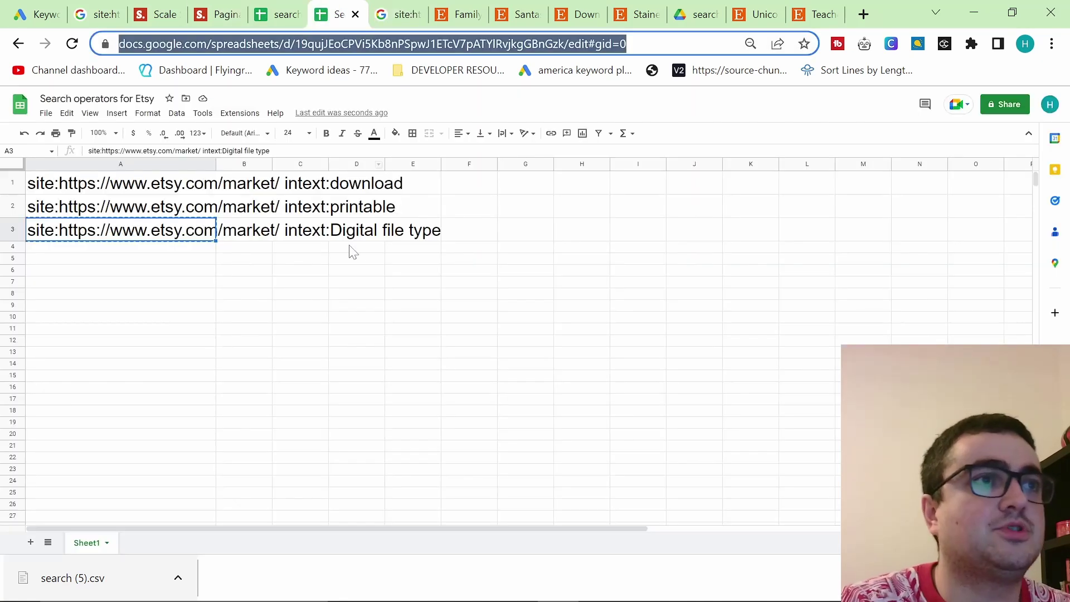
click(160, 245)
click(170, 183)
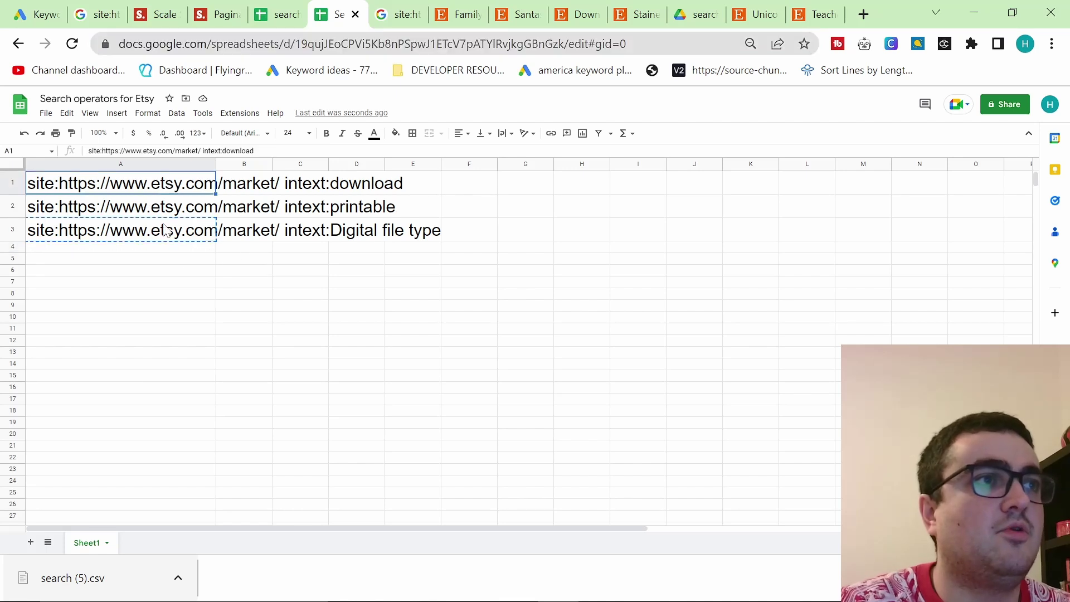
shift+click(166, 234)
key(ctrl+c)
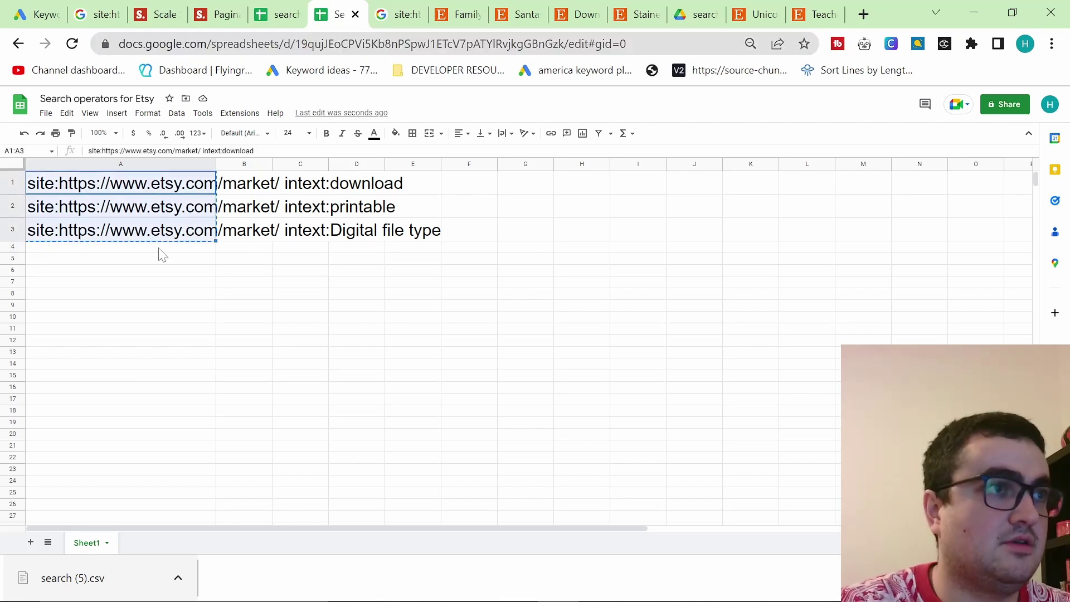
click(167, 253)
key(ctrl+v)
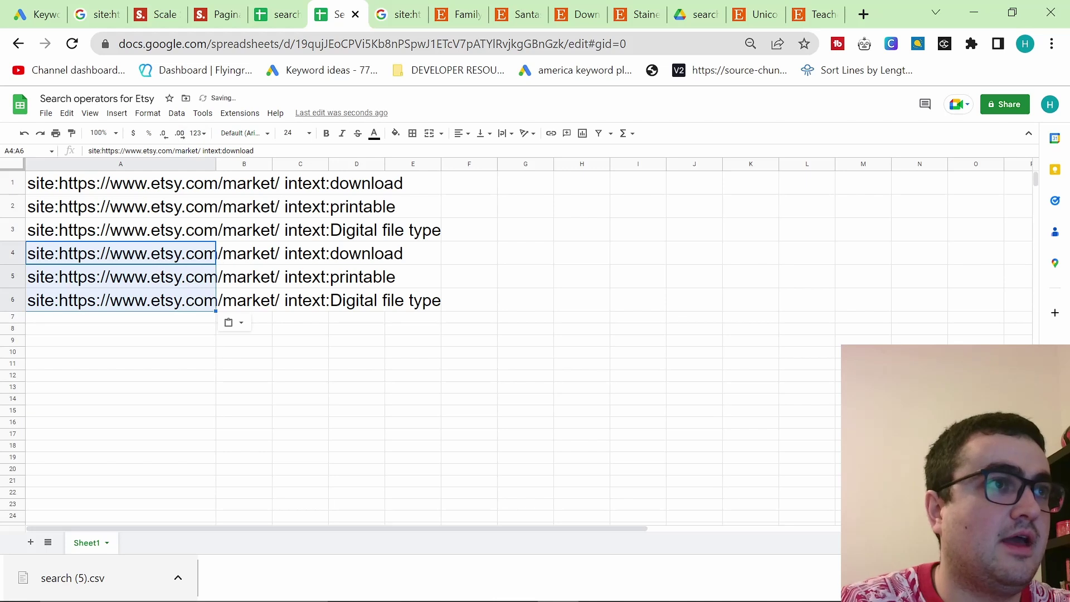
- Replace "market" with "listing" in cell A4's download operator
click(195, 151)
key(BackSpace)
key(BackSpace)
key(BackSpace)
key(BackSpace)
key(BackSpace)
key(BackSpace)
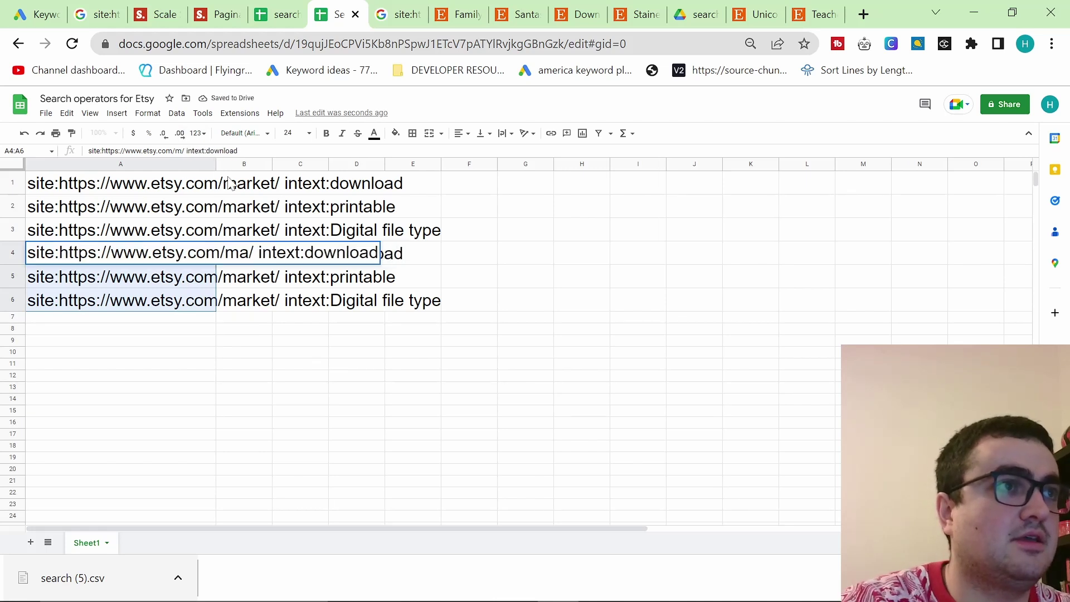
text(listing)
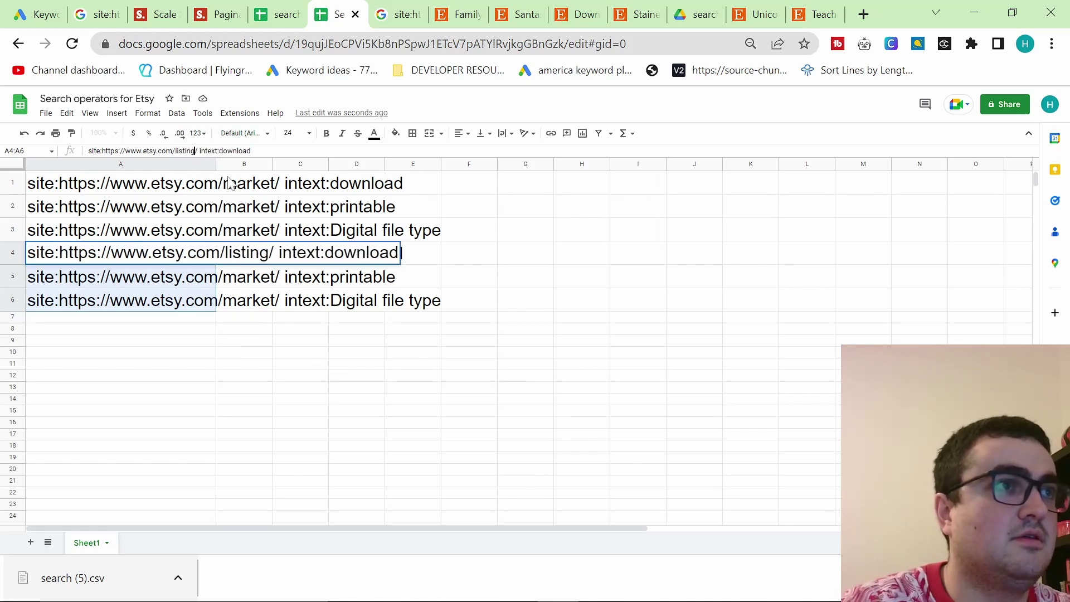
click(242, 375)
- Replace "market" with "listing" in the printable operator in A5 and the Digital file type operator in A6
click(120, 281)
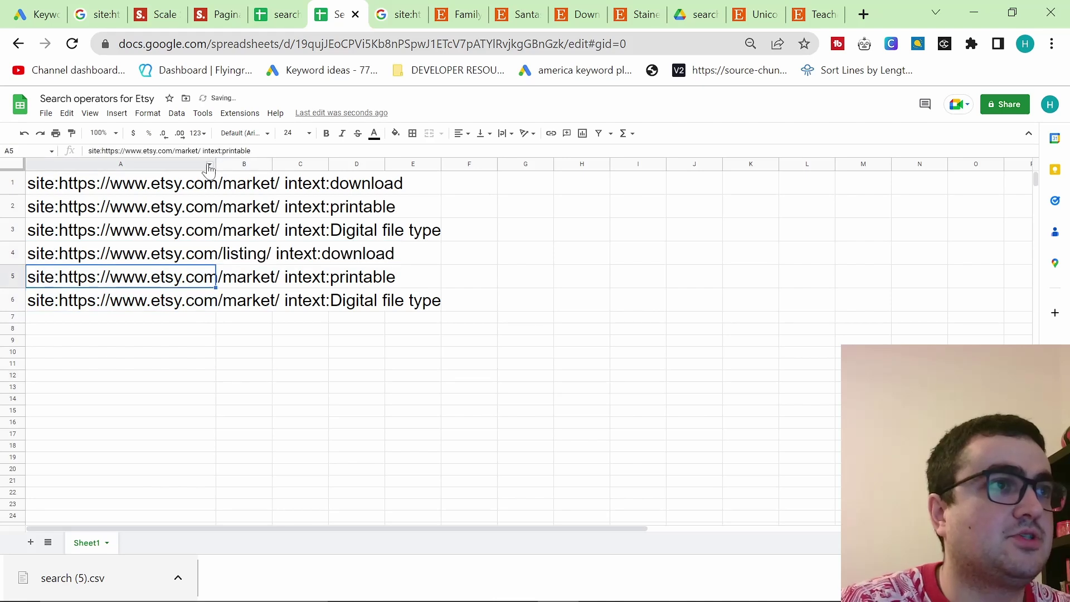
double_click(187, 150)
text(listing)
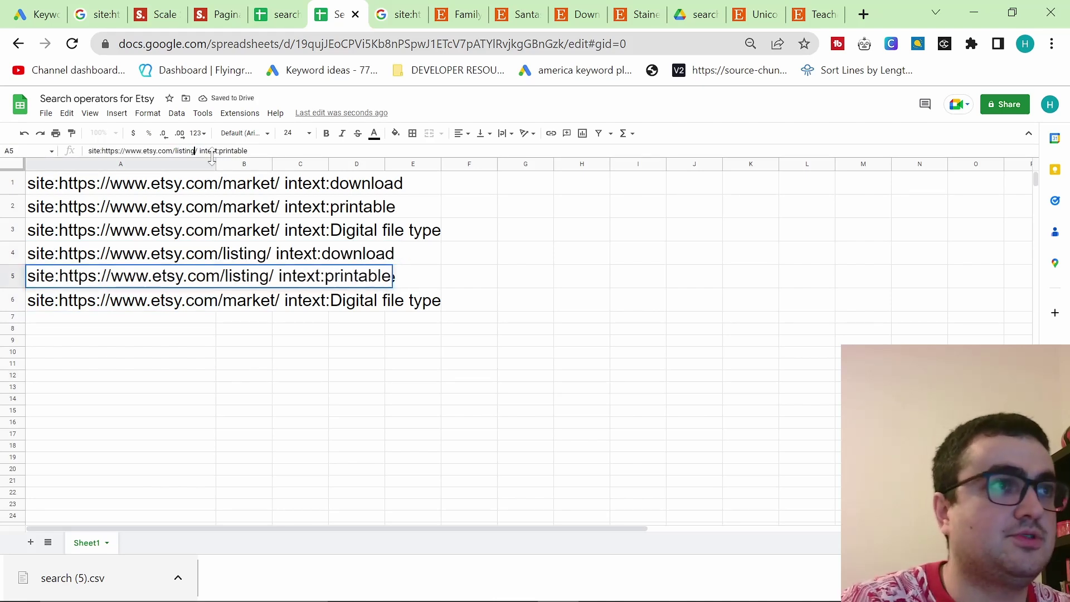
click(243, 375)
click(119, 300)
double_click(186, 150)
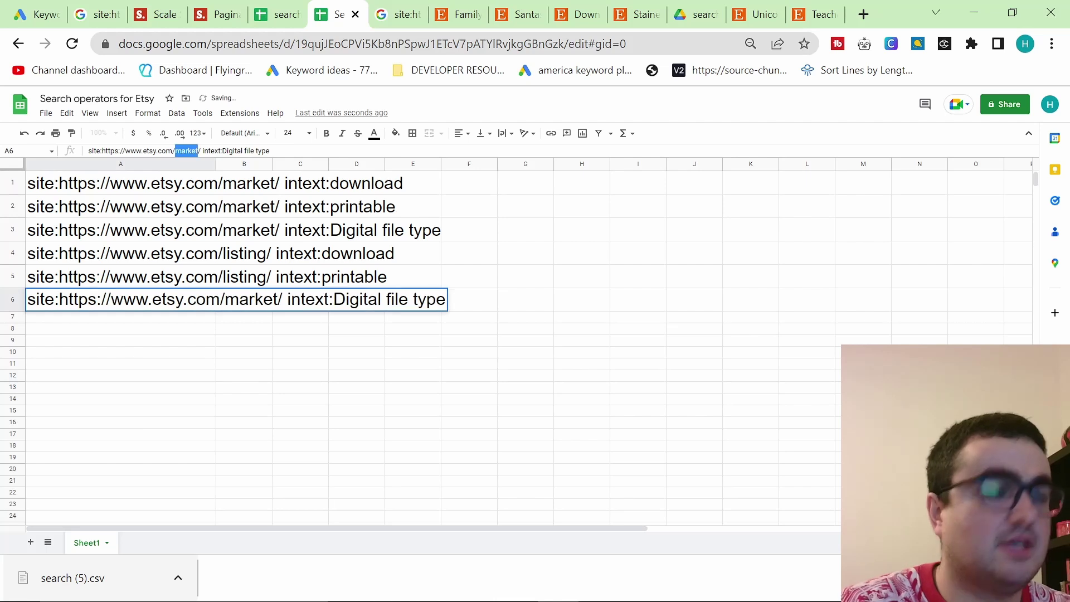
text(listing)
key(Return)
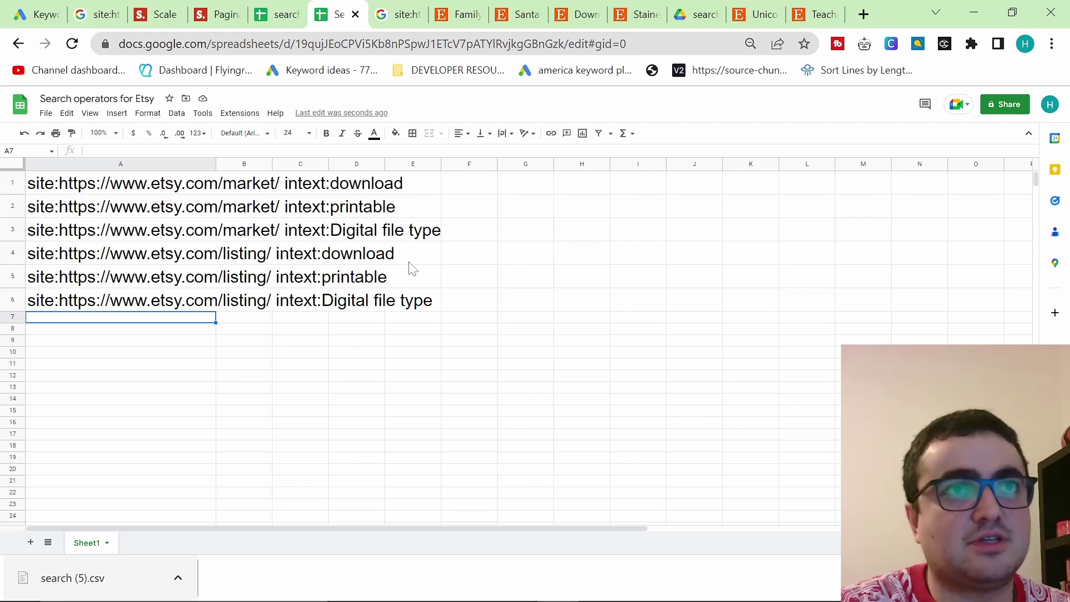
- Return to the Google listing search and look through page 2 of the Digital file type results
click(398, 6)
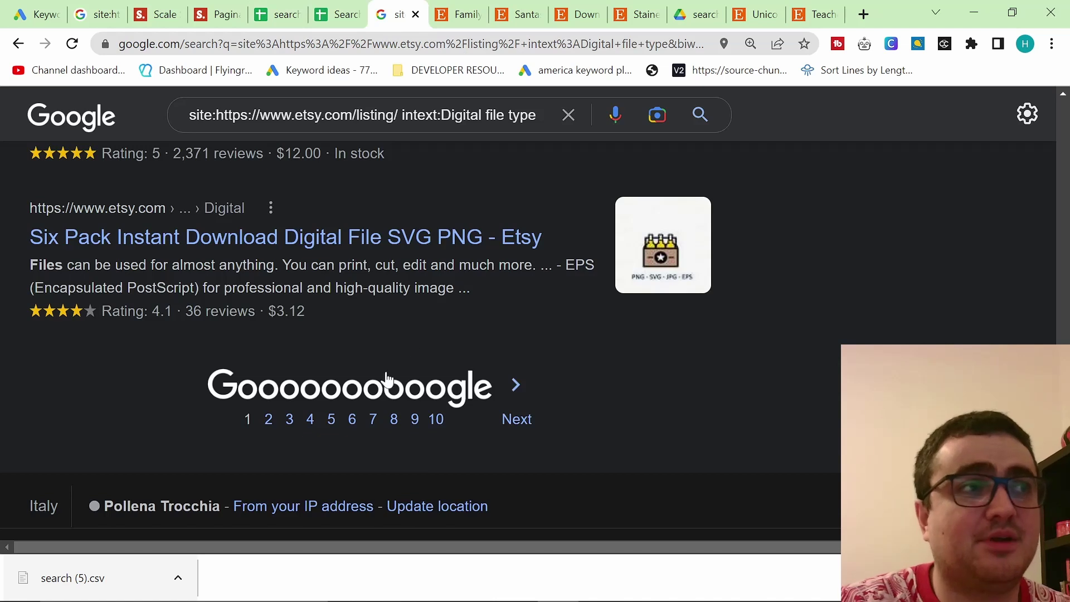
click(270, 418)
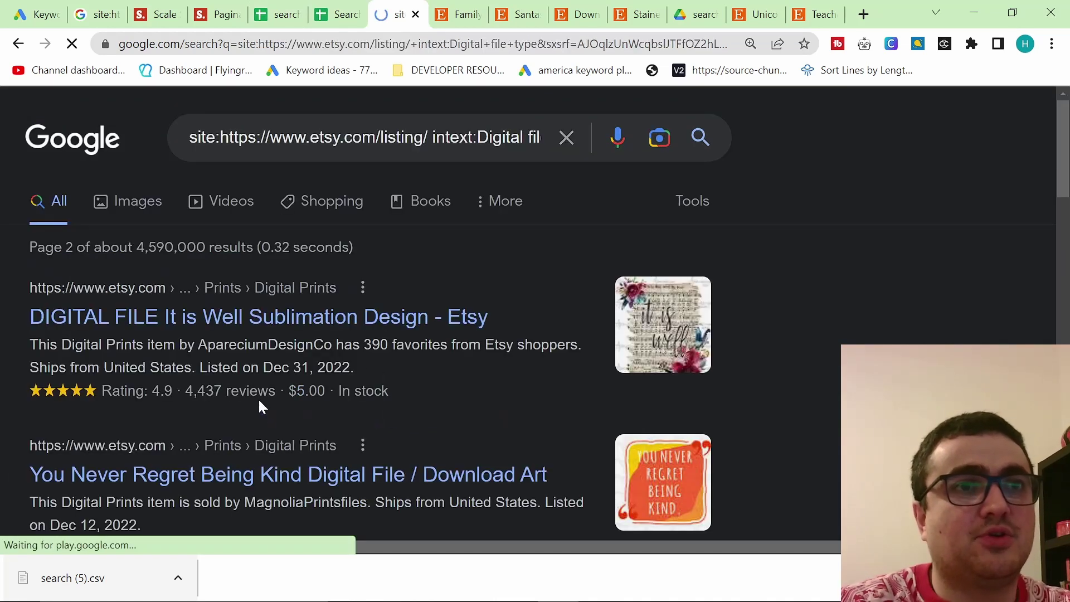
scroll(271, 405, down, 1)
scroll(271, 402, down, 5)
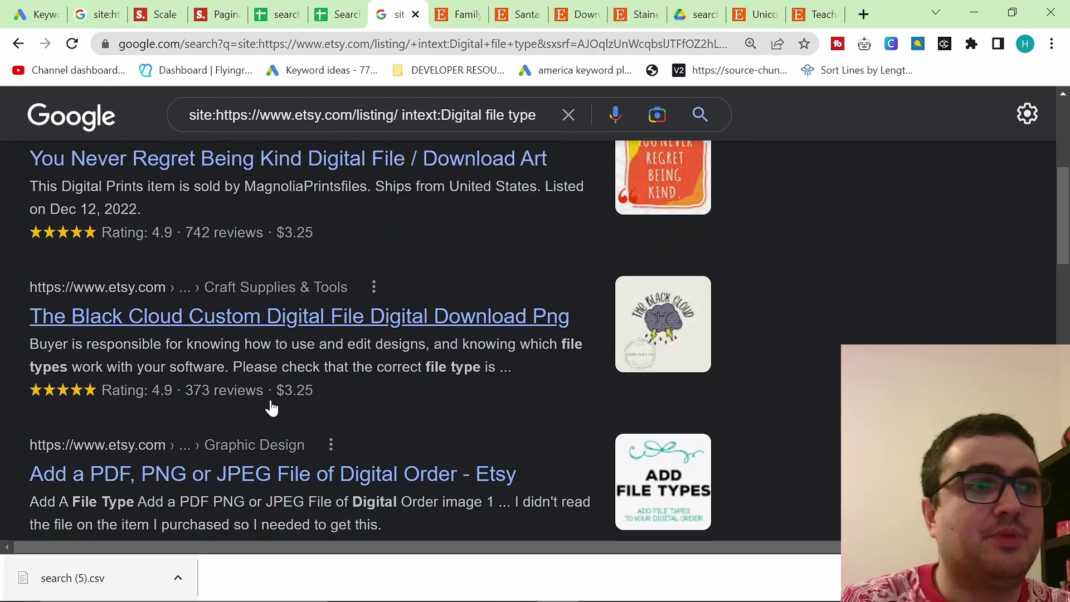
scroll(271, 401, down, 1)
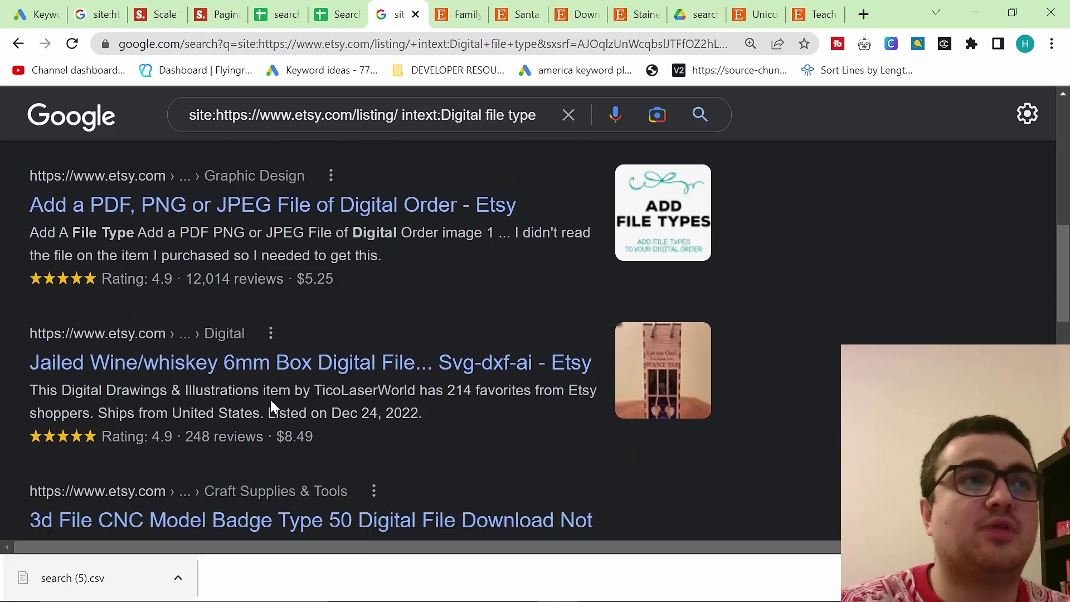
scroll(385, 422, down, 5)
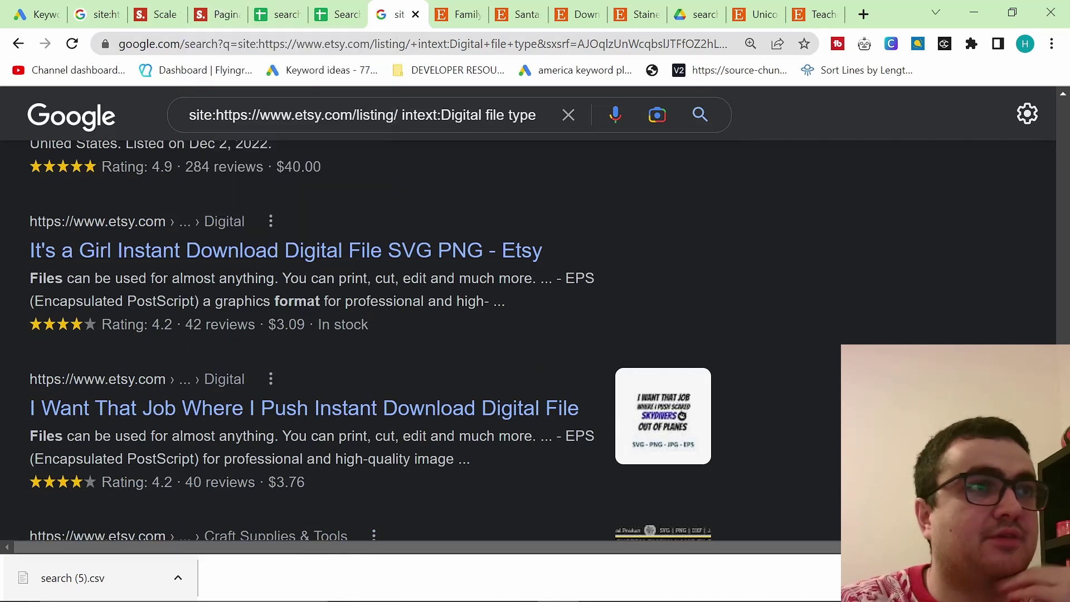
click(337, 15)
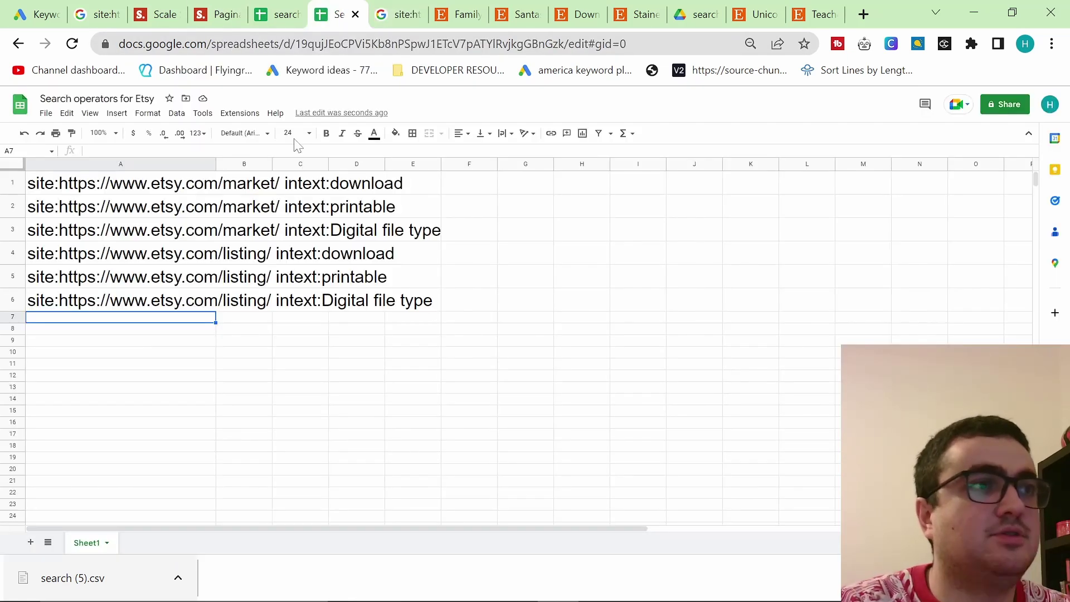
click(137, 259)
key(ctrl+c)
click(396, 15)
click(345, 114)
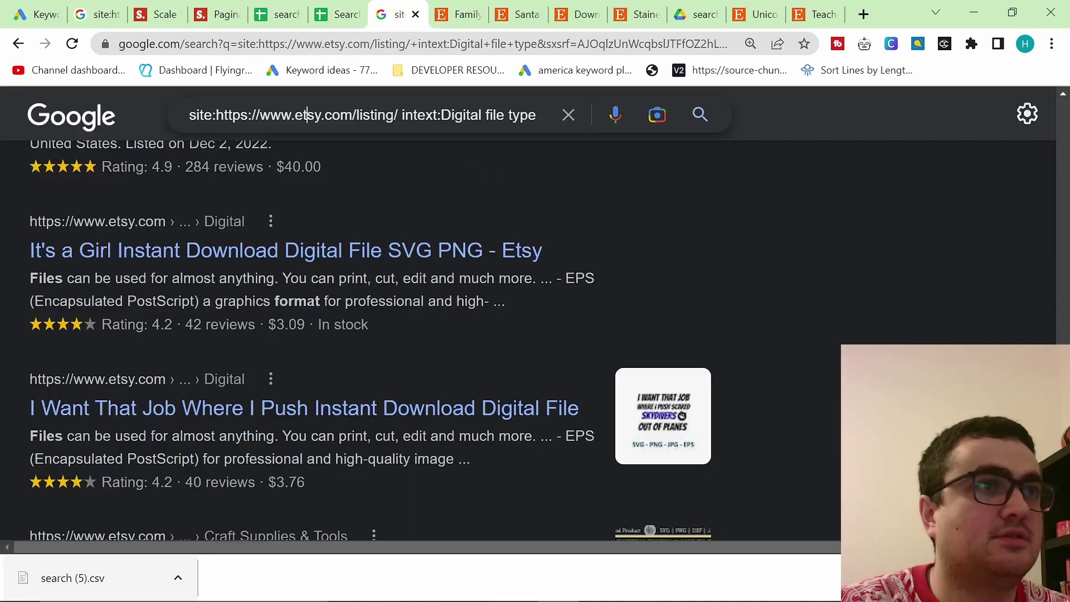
key(ctrl+a)
key(ctrl+v)
key(Return)
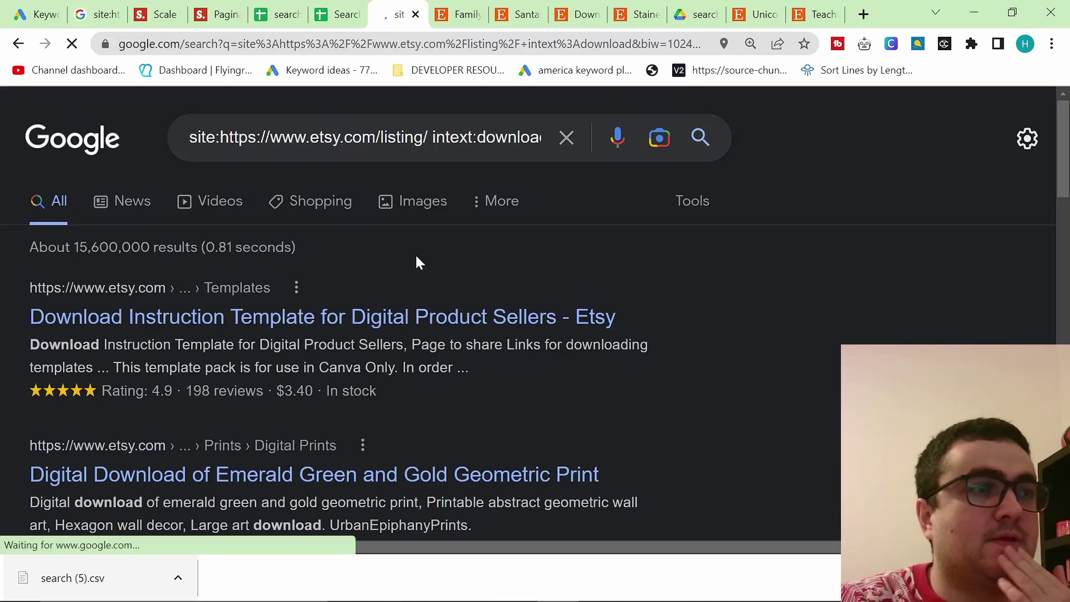
scroll(416, 255, down, 5)
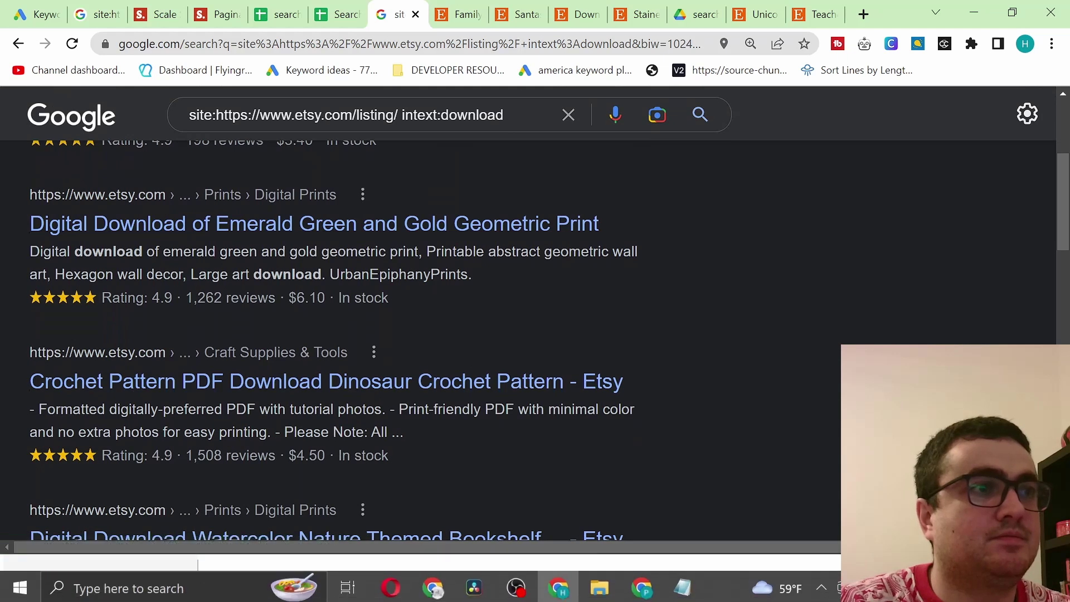
scroll(315, 256, down, 10)
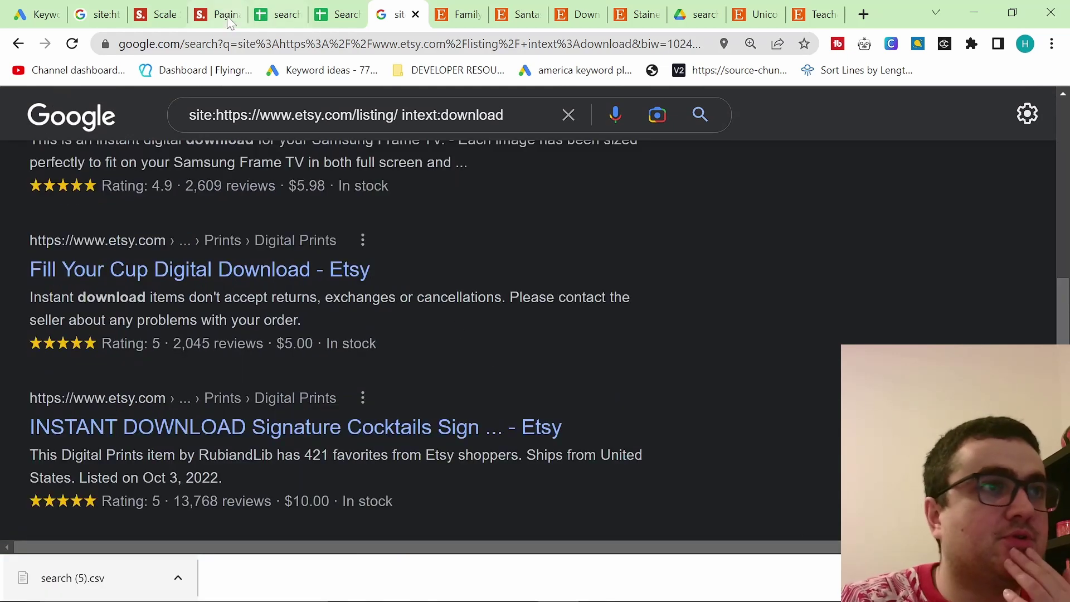
click(159, 14)
scroll(361, 353, up, 10)
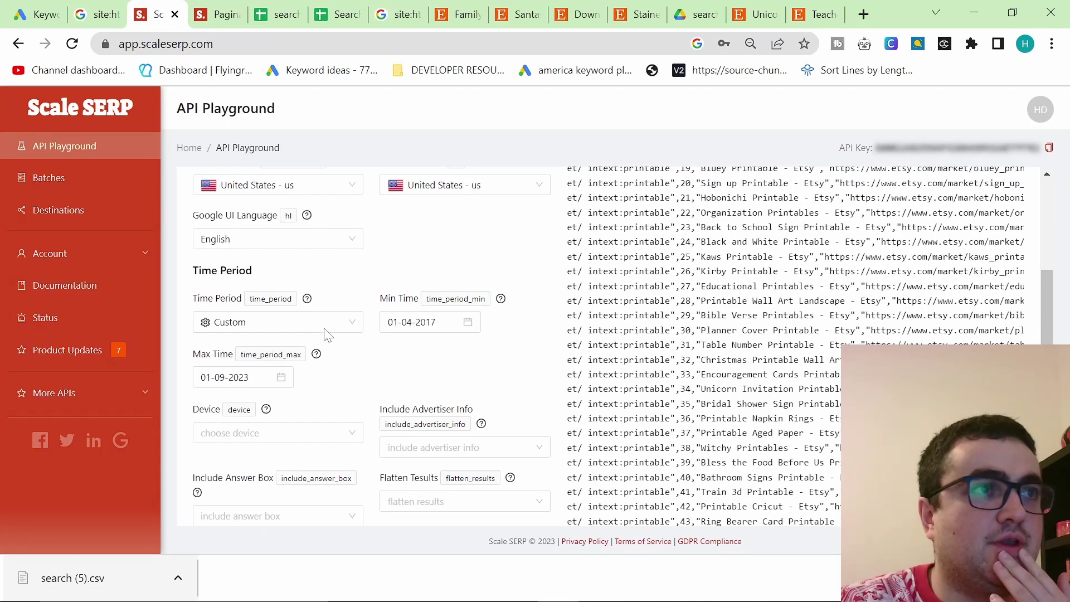
click(394, 408)
key(ctrl+a)
key(ctrl+v)
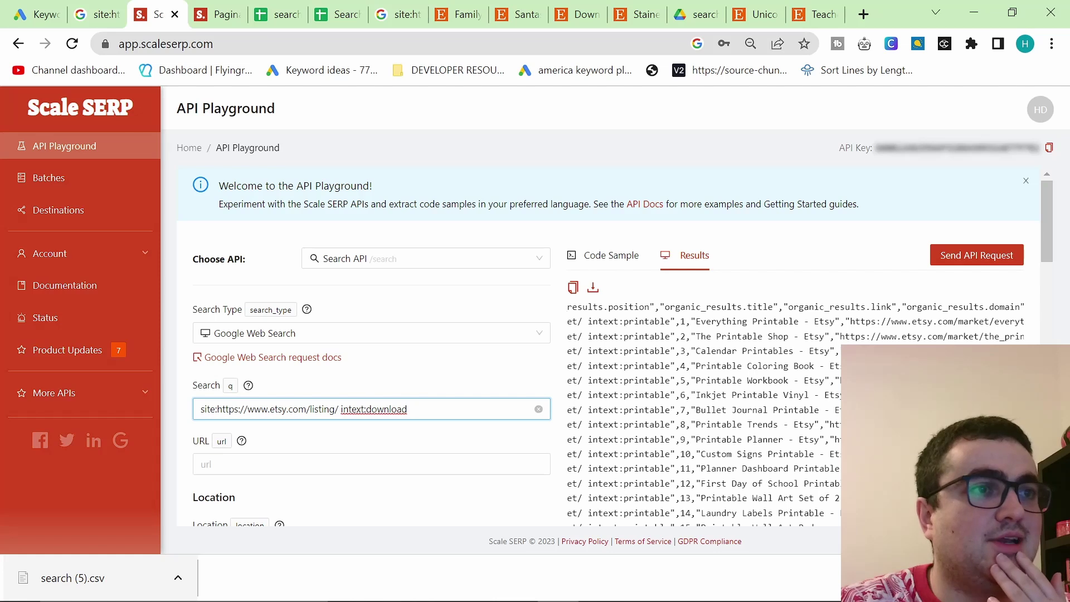
scroll(613, 345, down, 12)
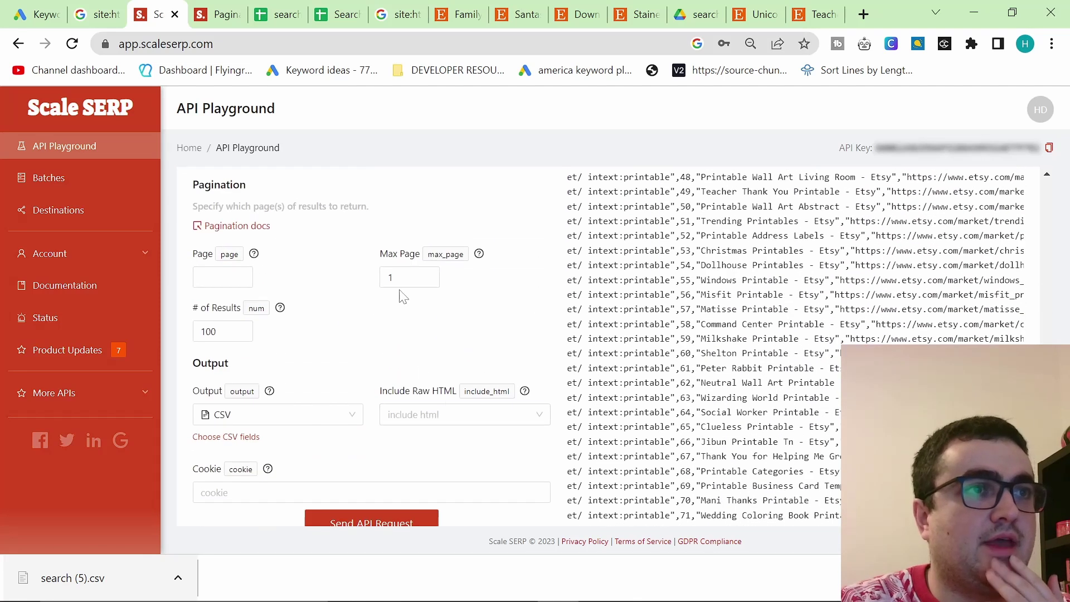
click(394, 524)
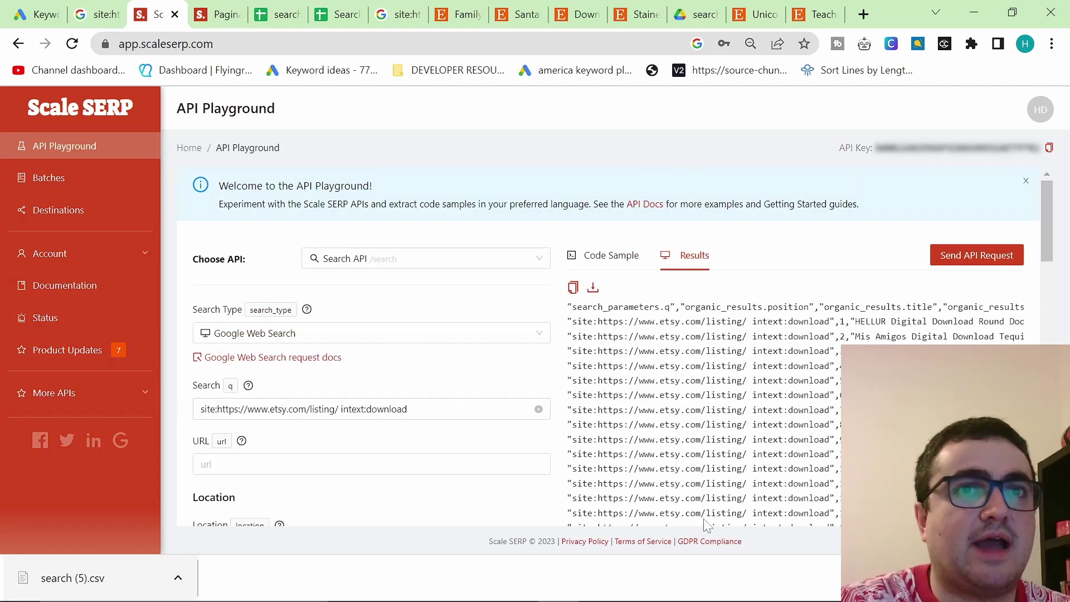
- Examine the listing titles in the API results and highlight "Exploding Heart Quilt Pattern" in the fourth one
scroll(761, 395, right, 4)
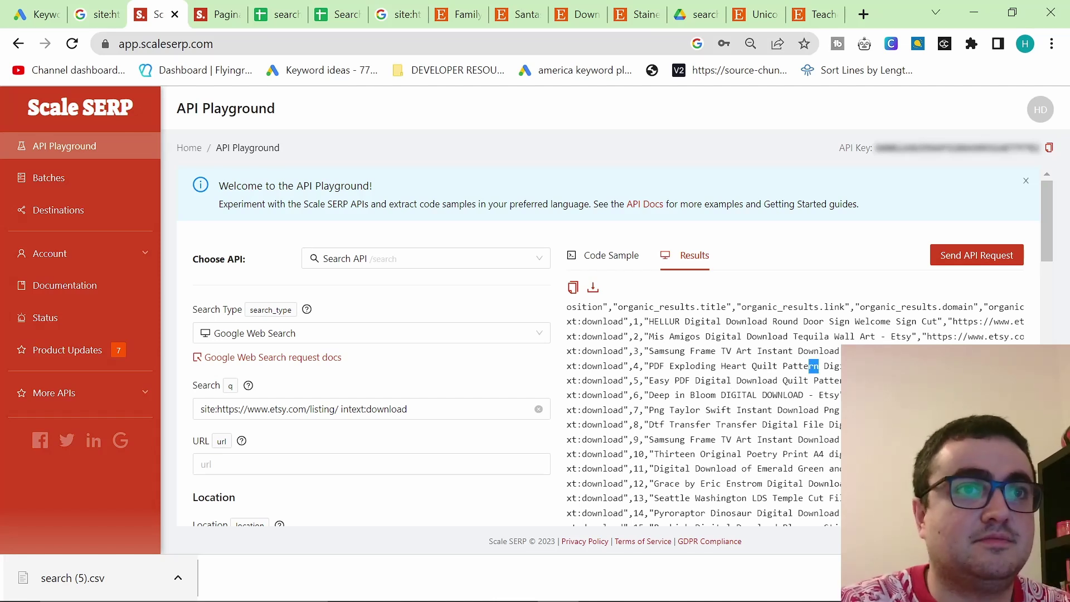
drag(809, 365, 674, 365)
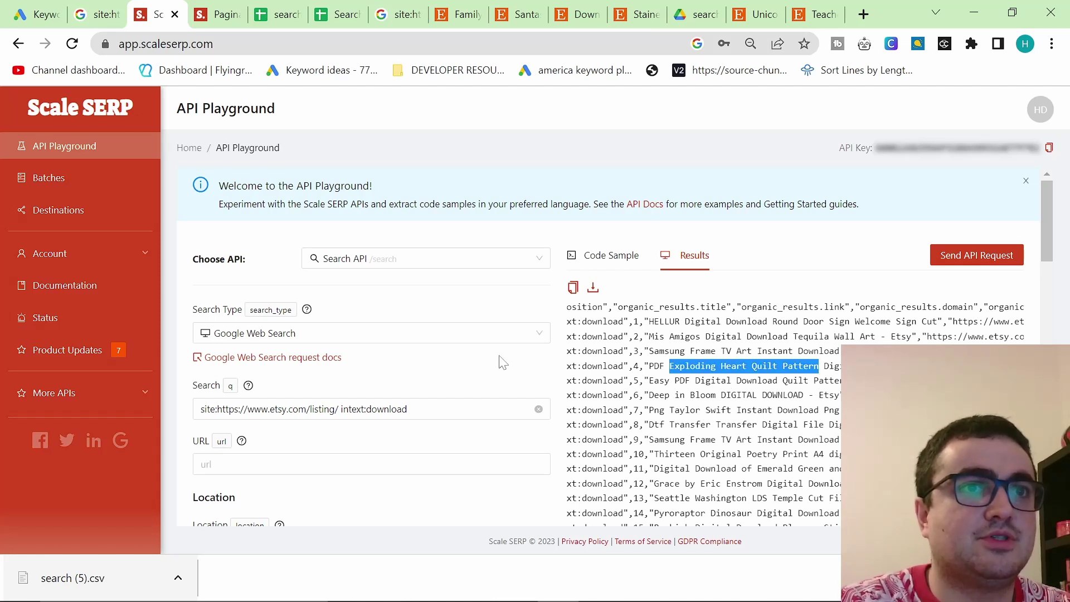
- In Keyword Planner, replace the current keyword with "Exploding Heart Quilt Pattern" and get its keyword ideas
key(ctrl+1)
click(252, 211)
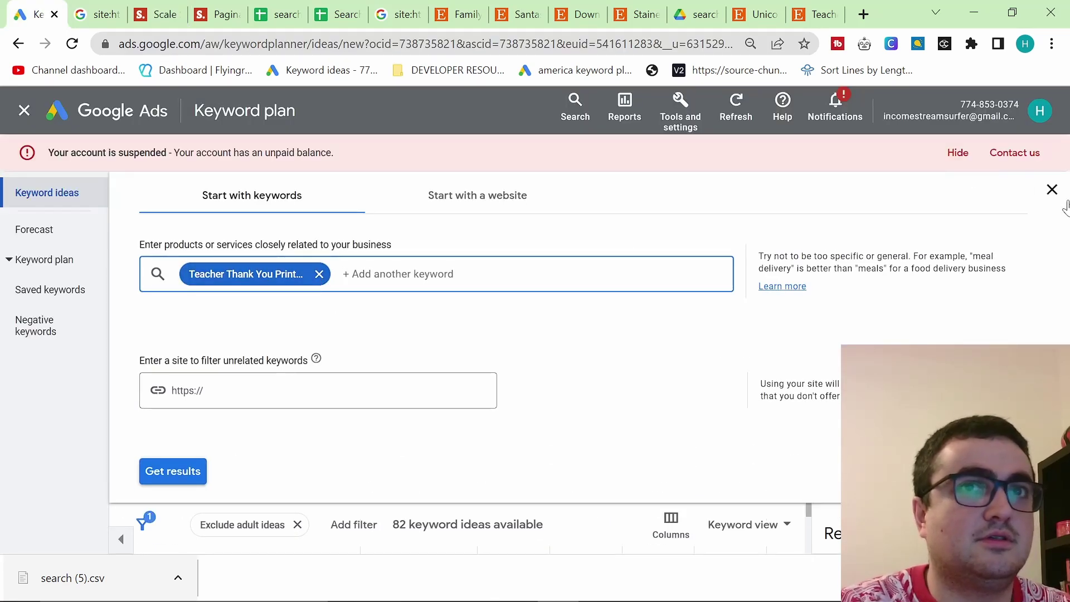
click(1052, 190)
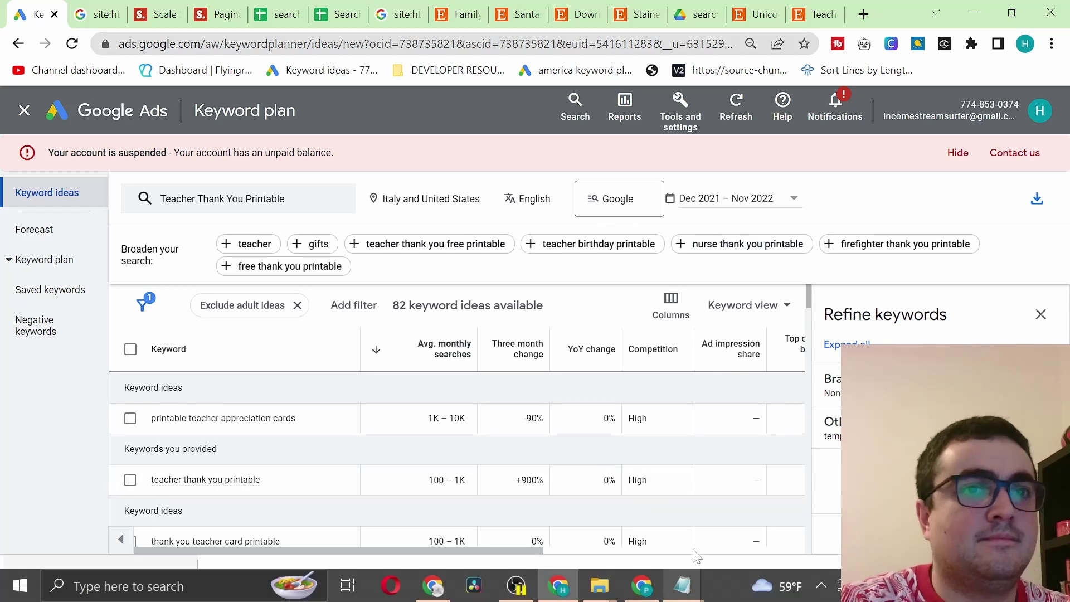
click(256, 206)
click(317, 274)
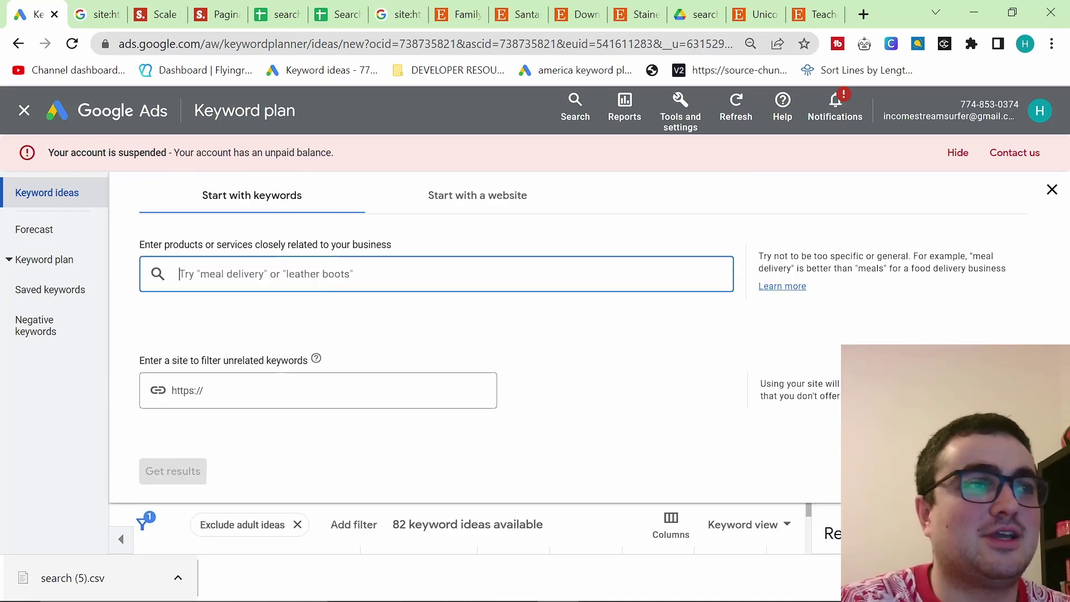
text(Exploding Heart Quilt Pattern)
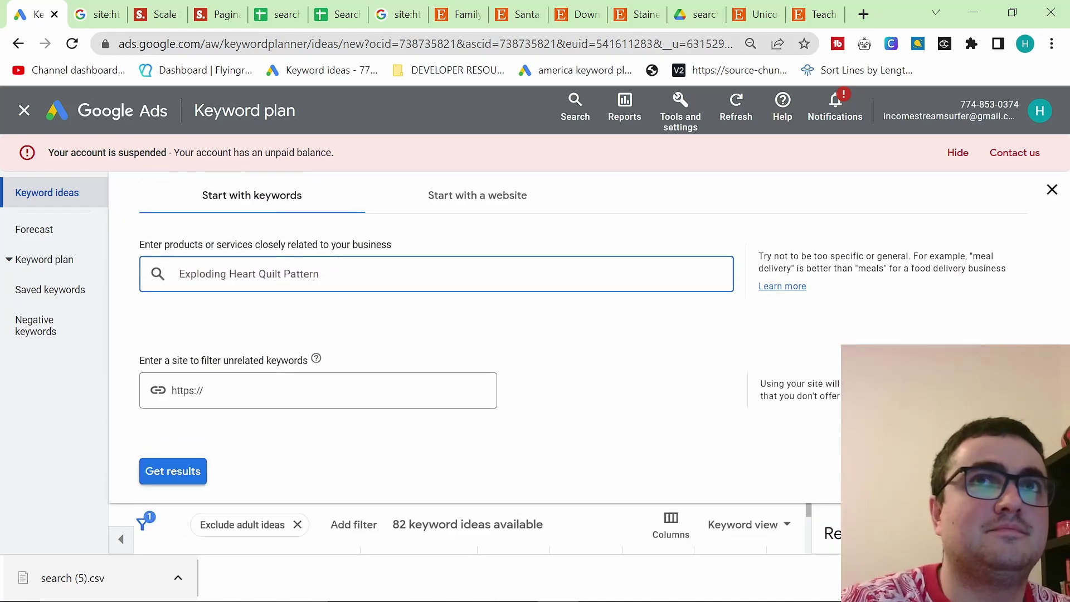
click(183, 468)
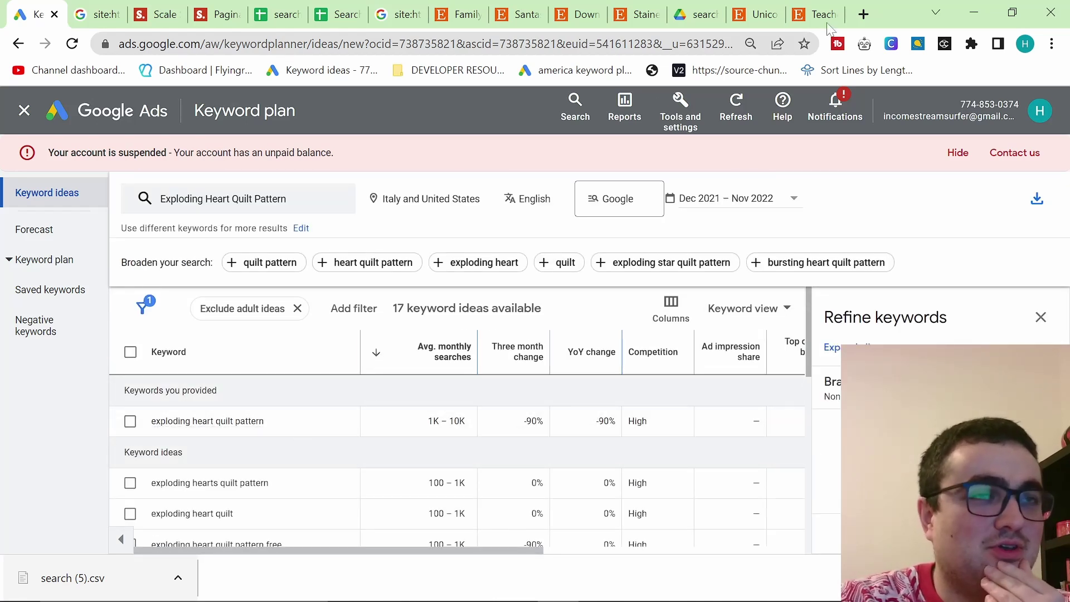
- Search Google in a new tab for "Exploding Heart Quilt Pattern" and find "etsy" on the results page
click(863, 15)
text(Exploding Heart Quilt Pattern)
key(Return)
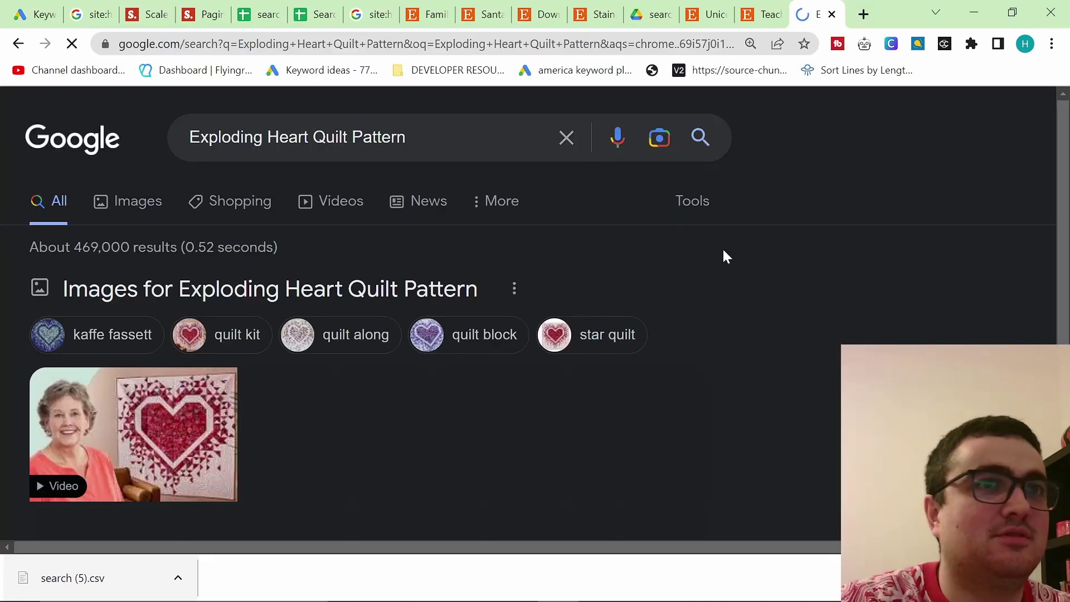
key(ctrl+f)
text(etsy)
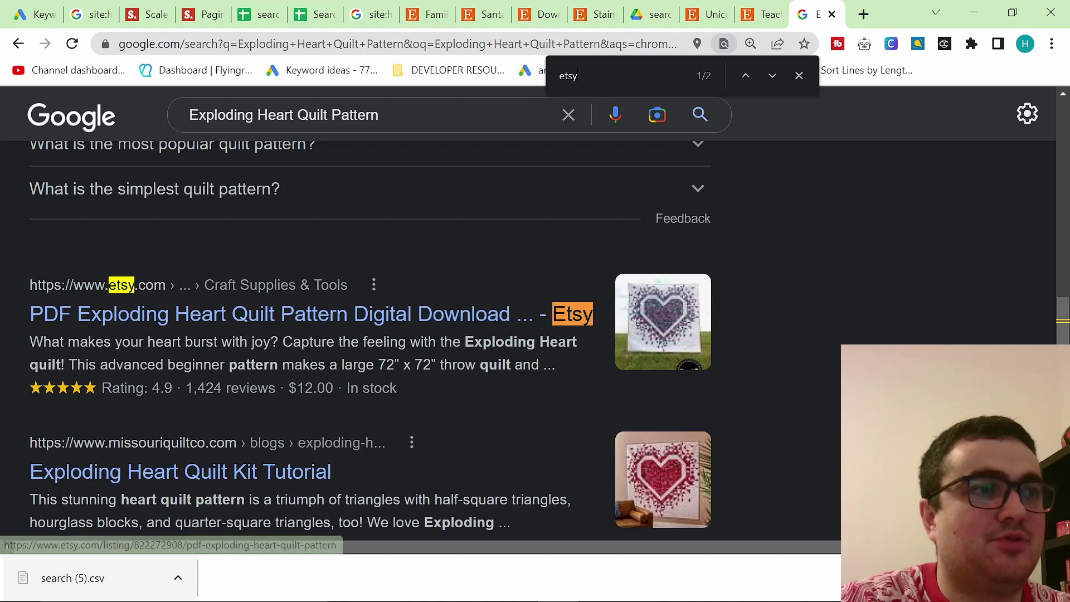
- Look through the remaining quilt pattern results and the related searches below them
scroll(425, 375, down, 1)
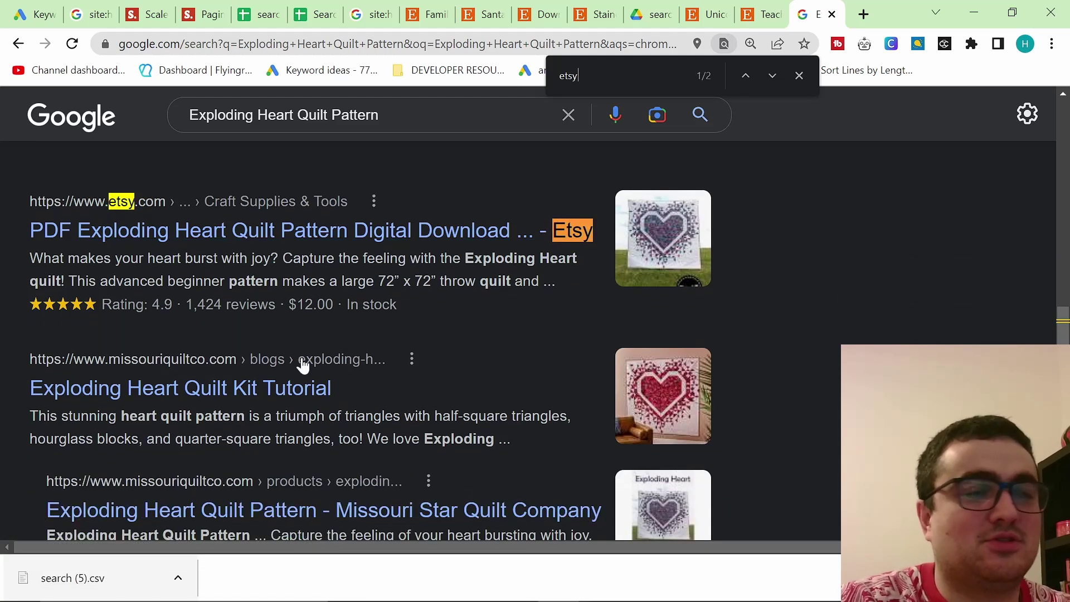
scroll(367, 334, down, 15)
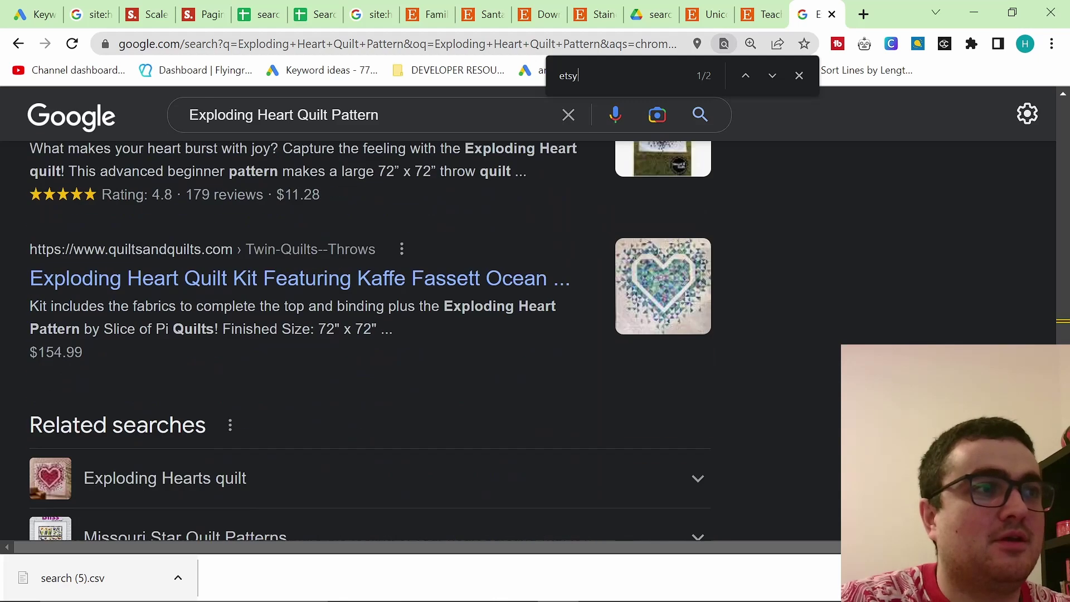
scroll(251, 318, up, 1)
scroll(251, 318, down, 3)
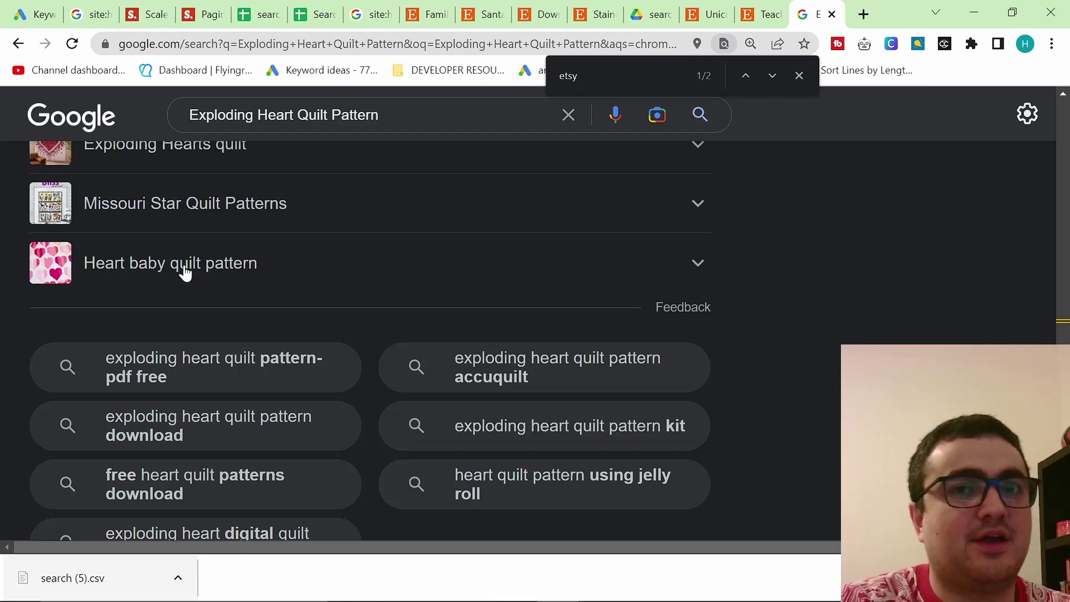
scroll(235, 293, up, 10)
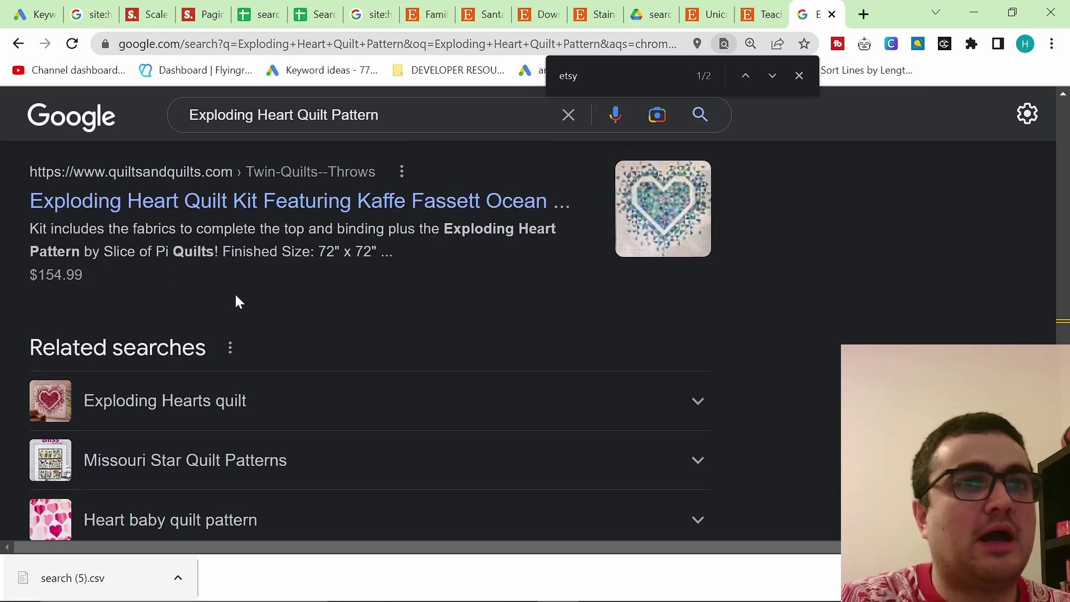
scroll(236, 289, up, 10)
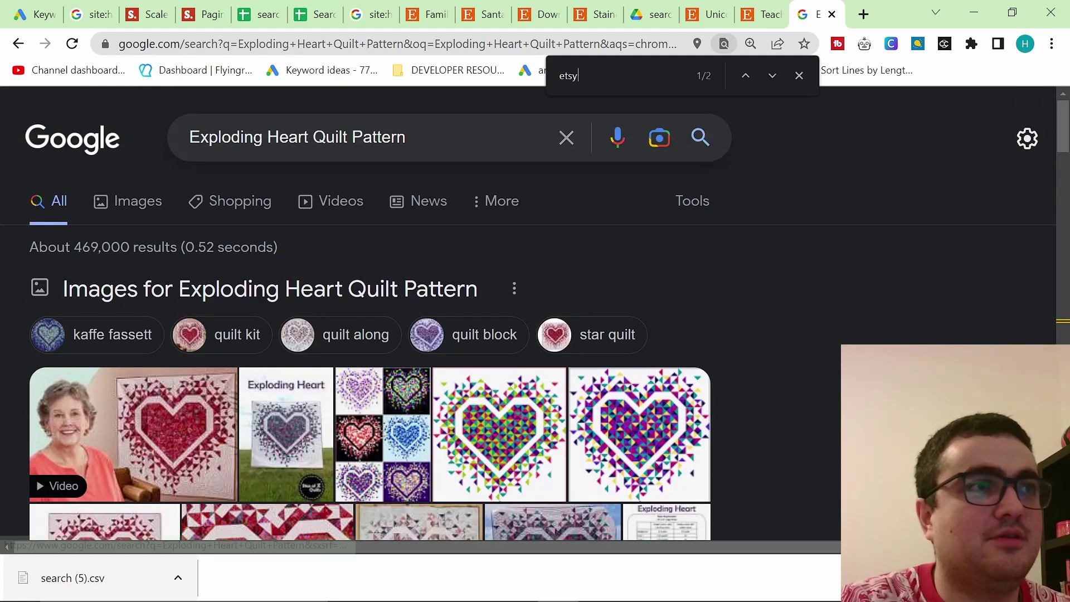
- Return to the Google home page and search for "handwriting practice sheets etsy"
click(71, 142)
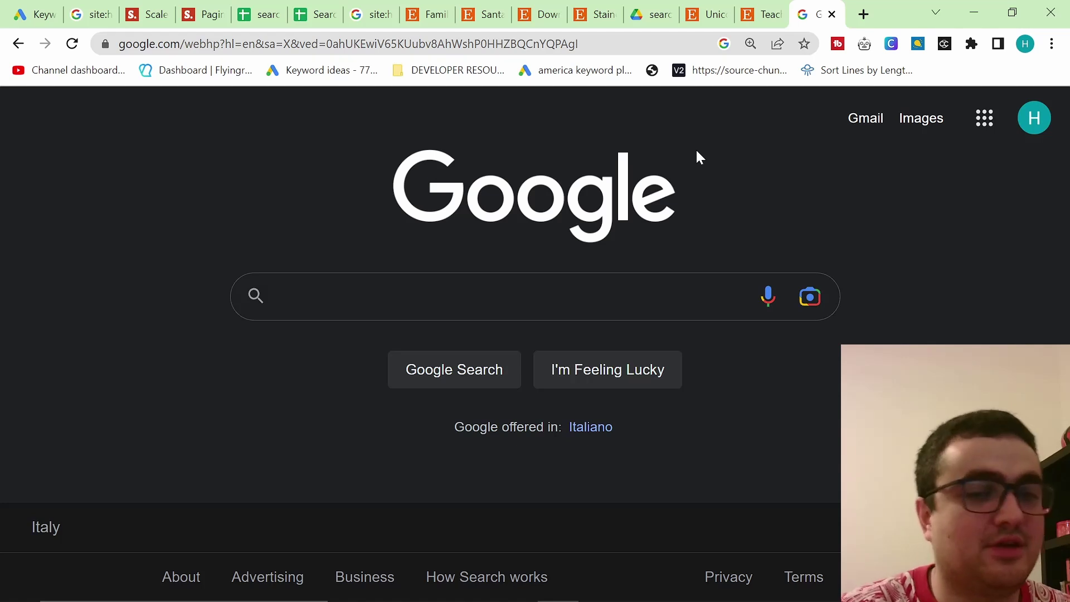
click(390, 296)
key(Escape)
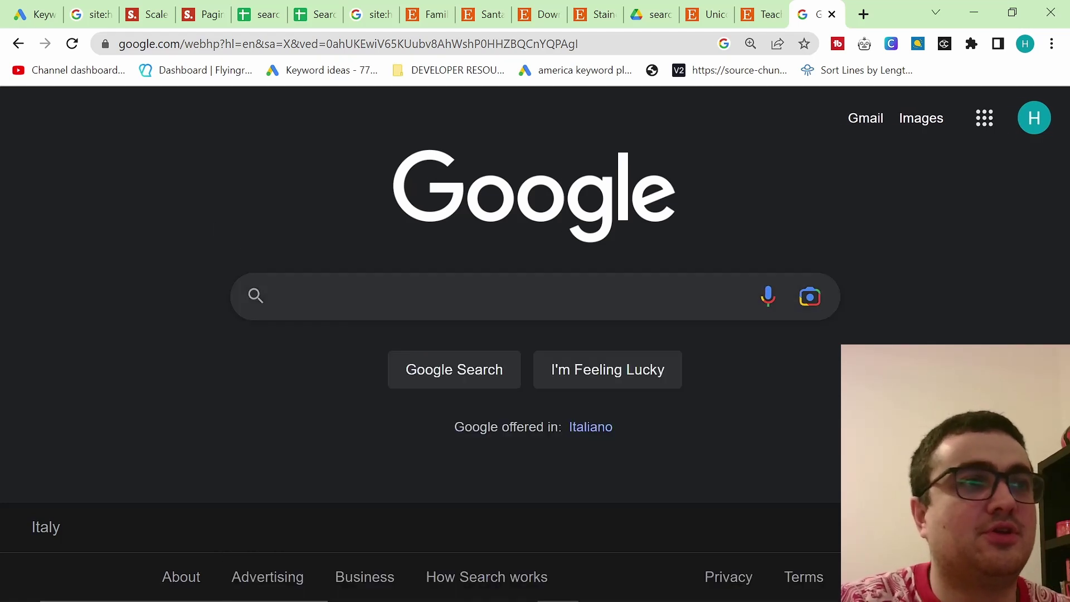
text(handwriting pr)
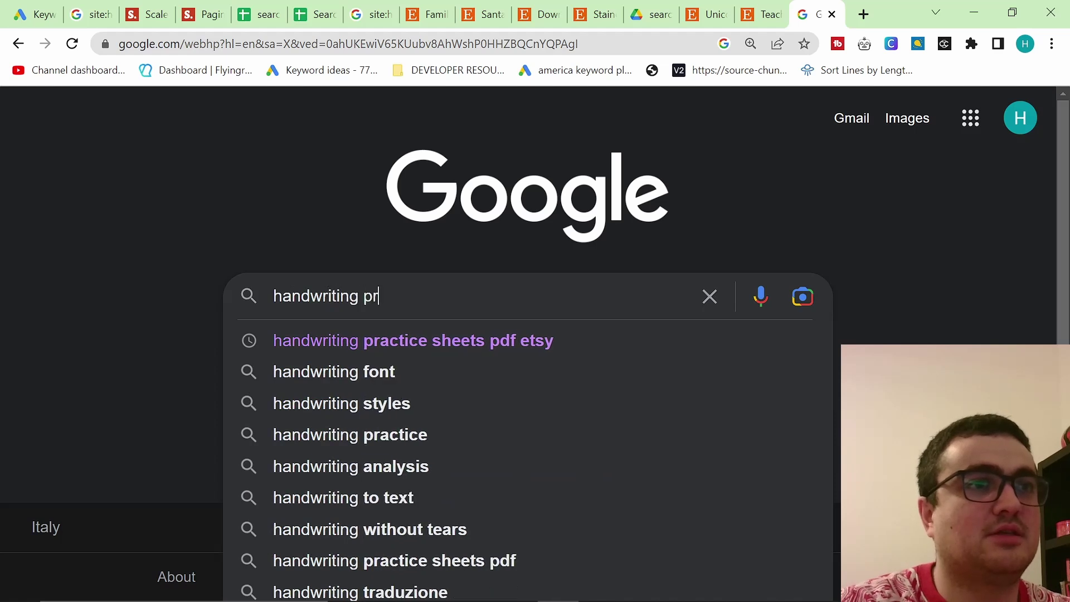
text(actice sheets)
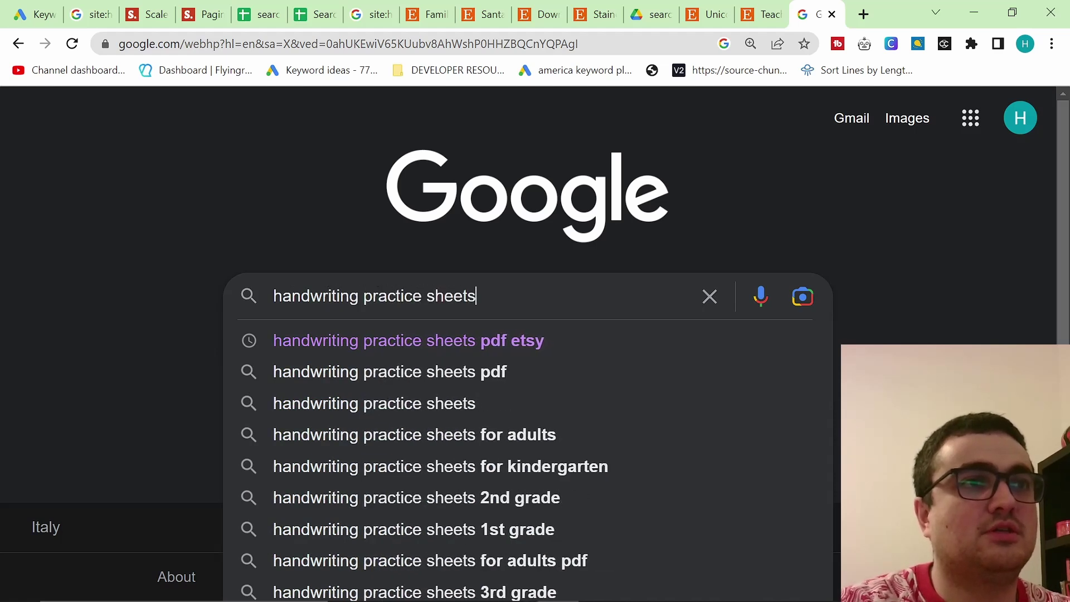
text( etsy)
key(Return)
- Open the "Handwriting Practice - Etsy" market page from the results and look through its listings
scroll(188, 392, down, 4)
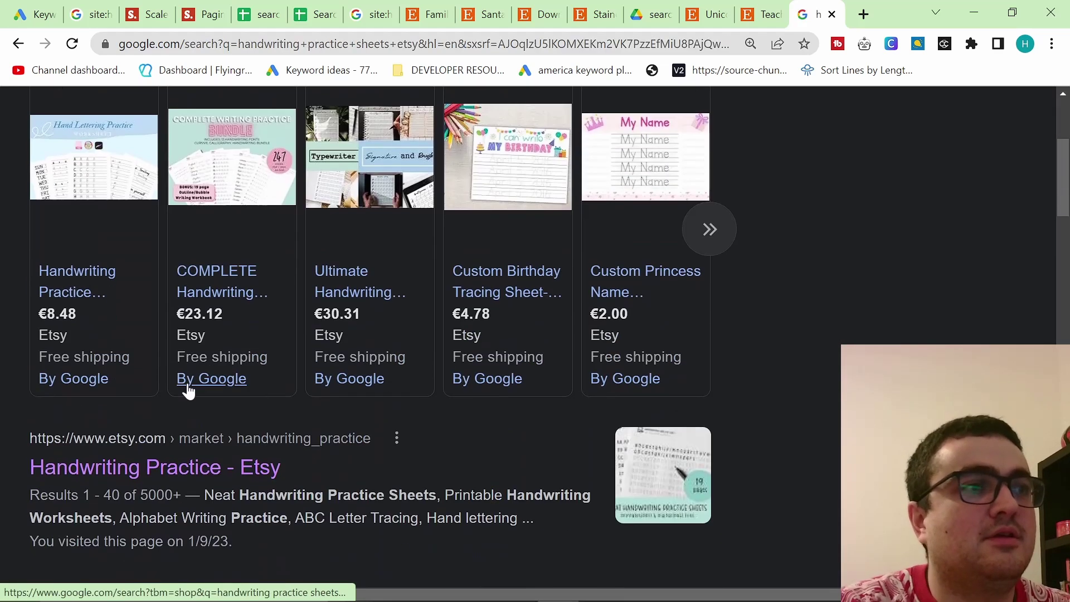
scroll(188, 391, down, 3)
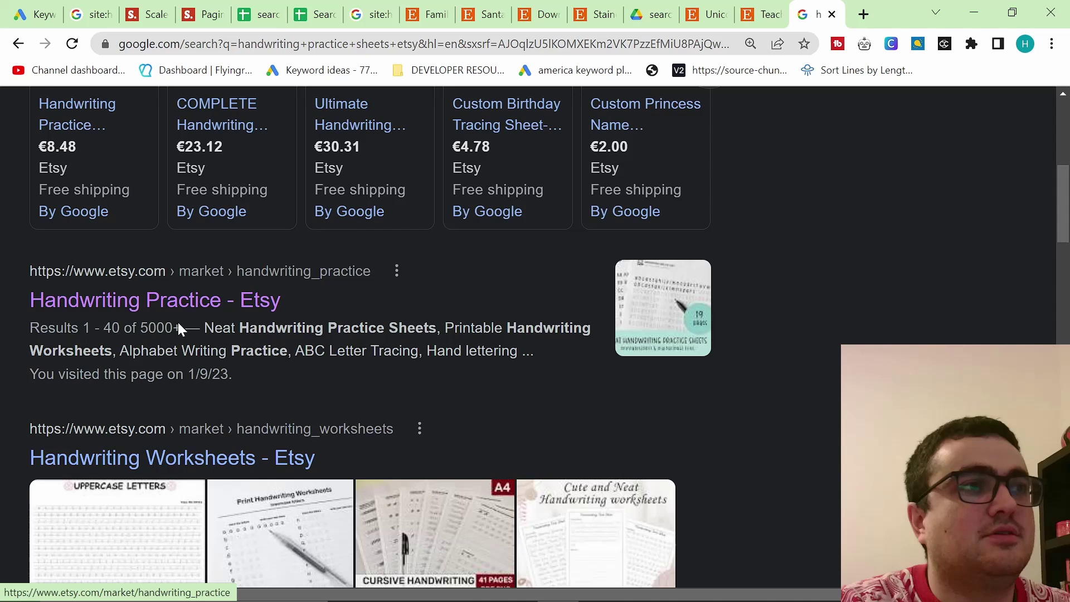
click(193, 296)
scroll(168, 319, down, 3)
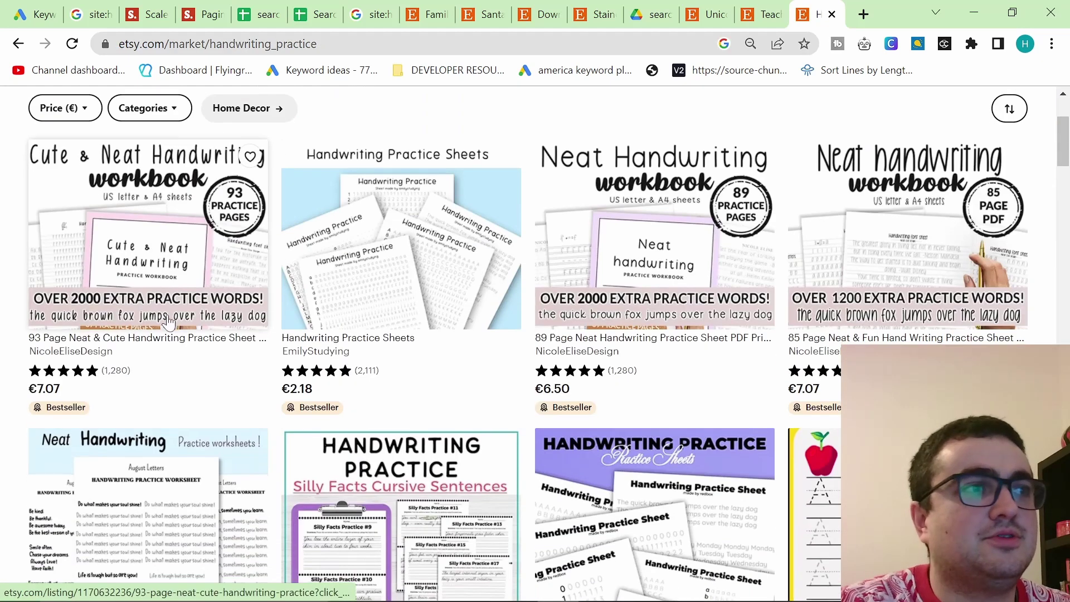
scroll(169, 322, down, 3)
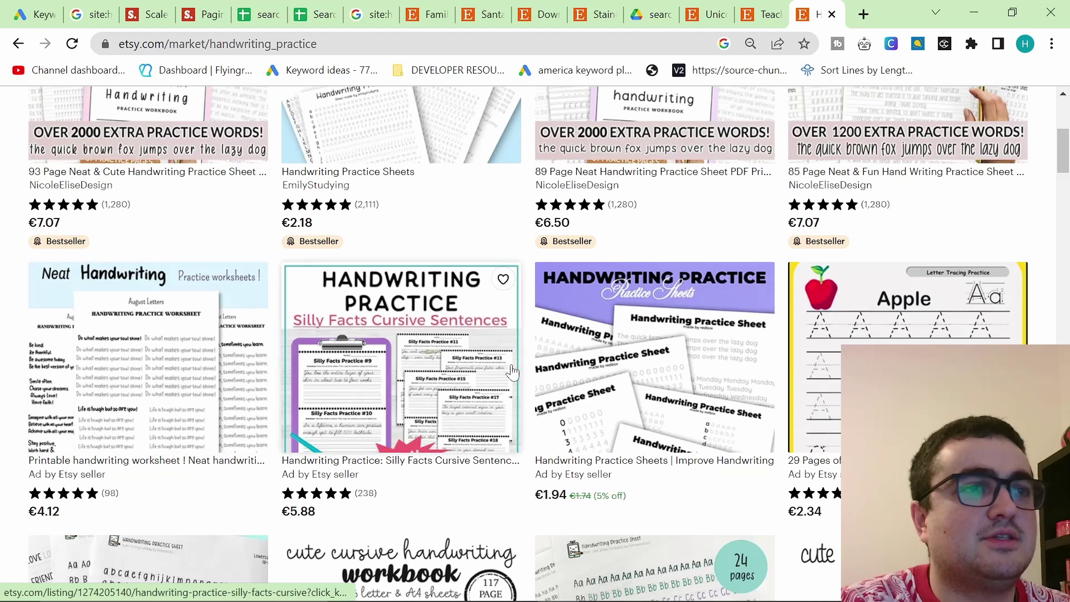
scroll(417, 420, down, 3)
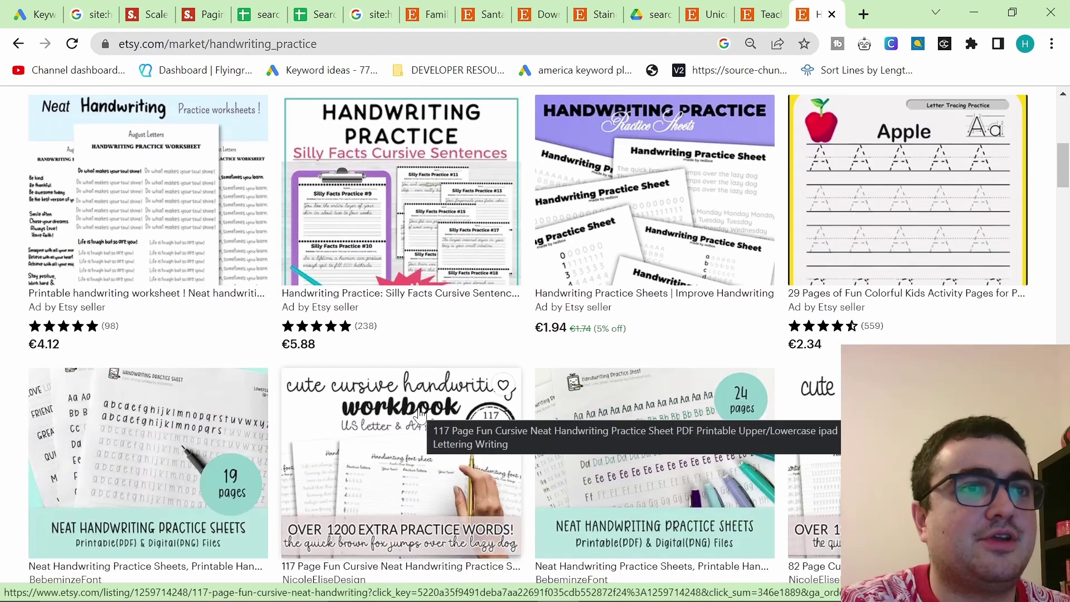
scroll(418, 417, up, 6)
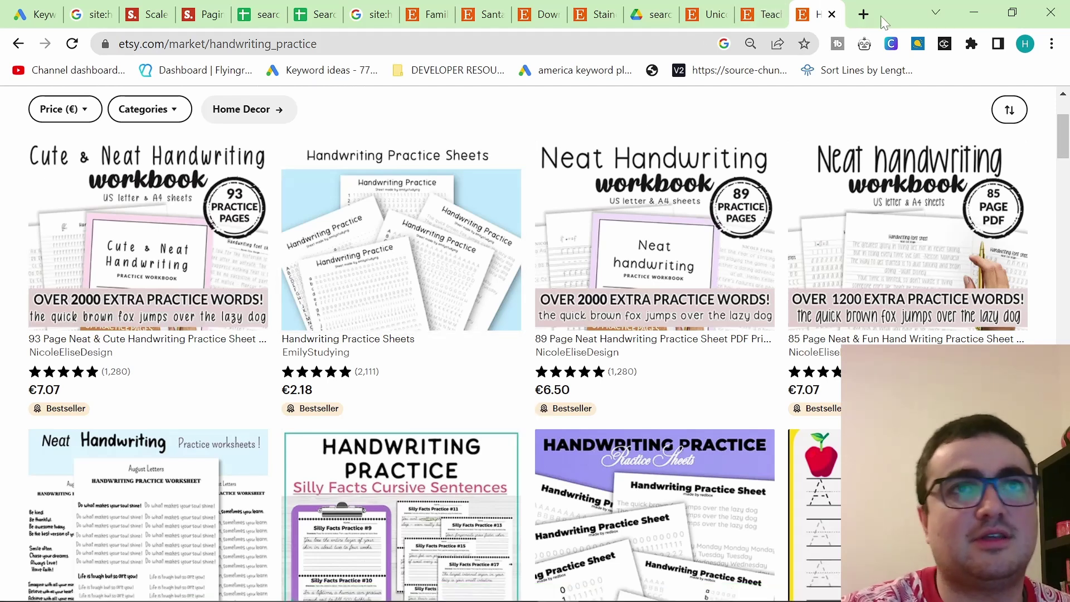
- Open the Canva home page in a new browser tab
click(863, 15)
text(nva)
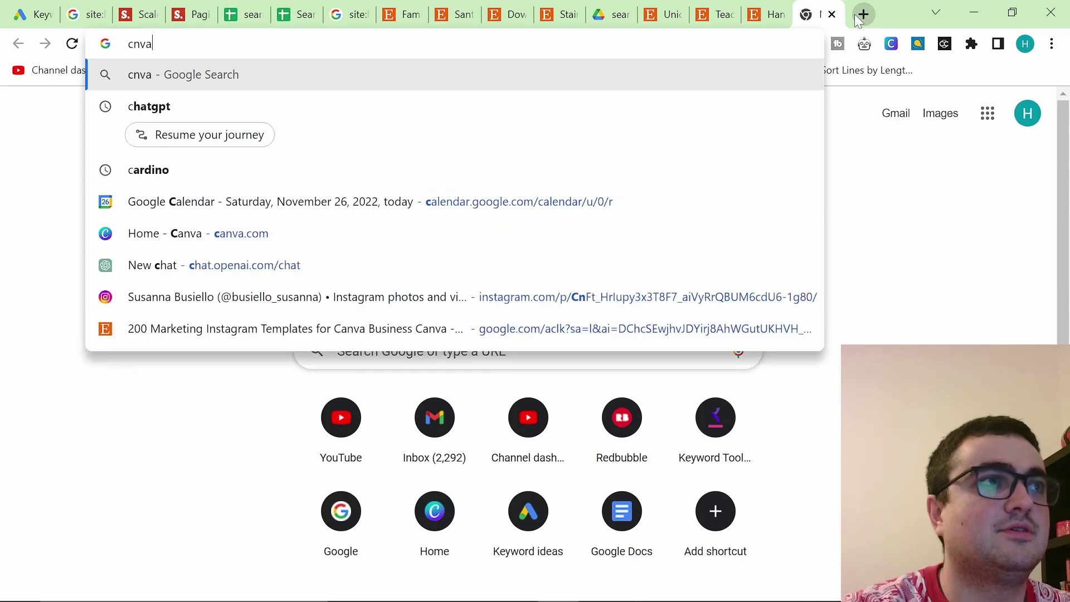
key(BackSpace)
key(BackSpace)
key(BackSpace)
text(anva)
key(Return)
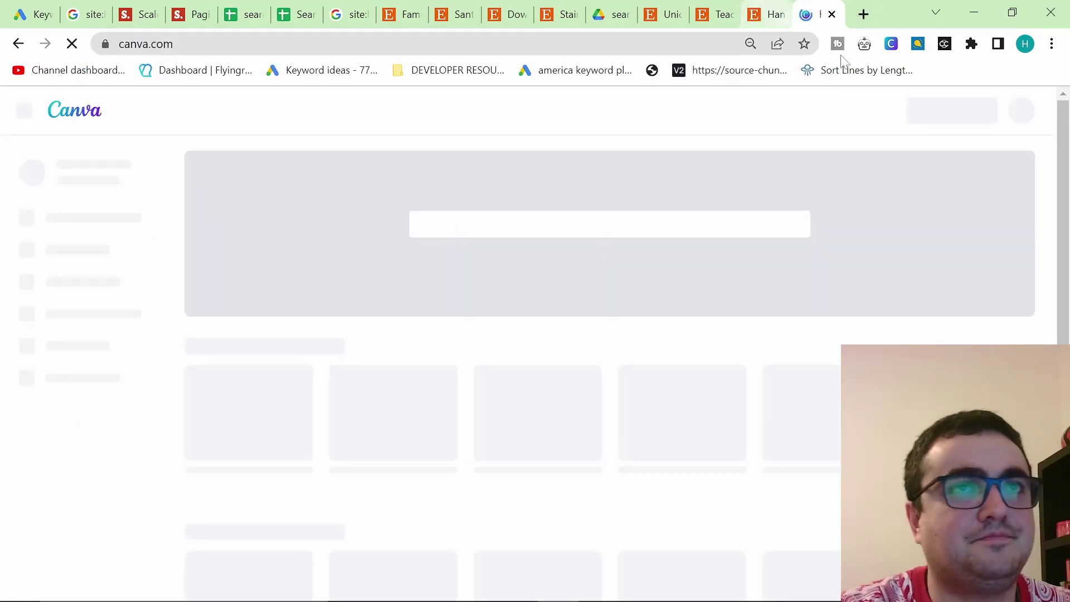
- Search the new design types for "worksheets" and create a blank A4 worksheet design
click(941, 150)
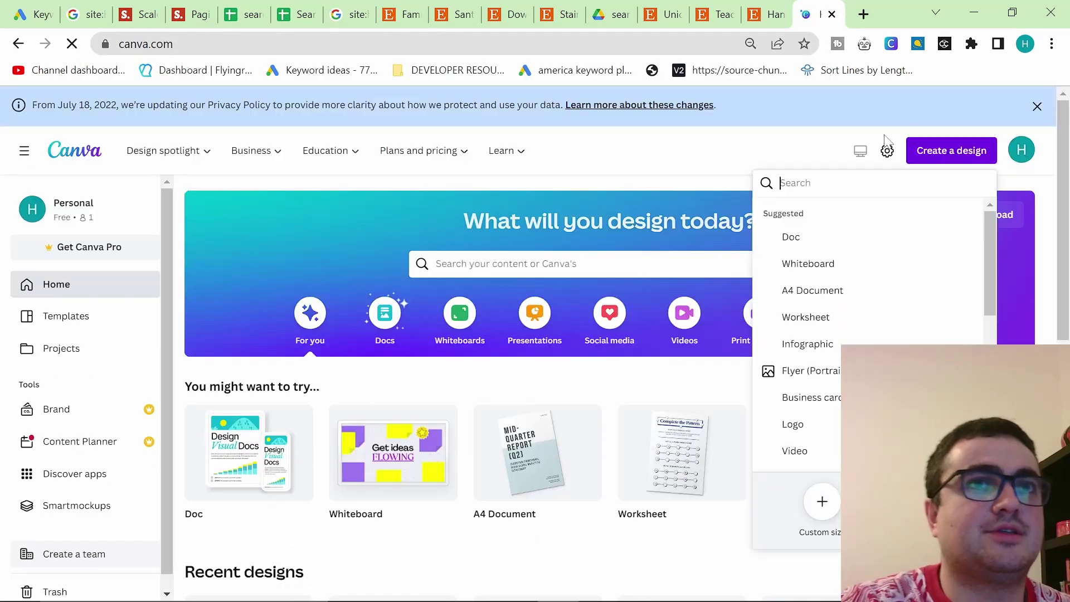
text(worksheets)
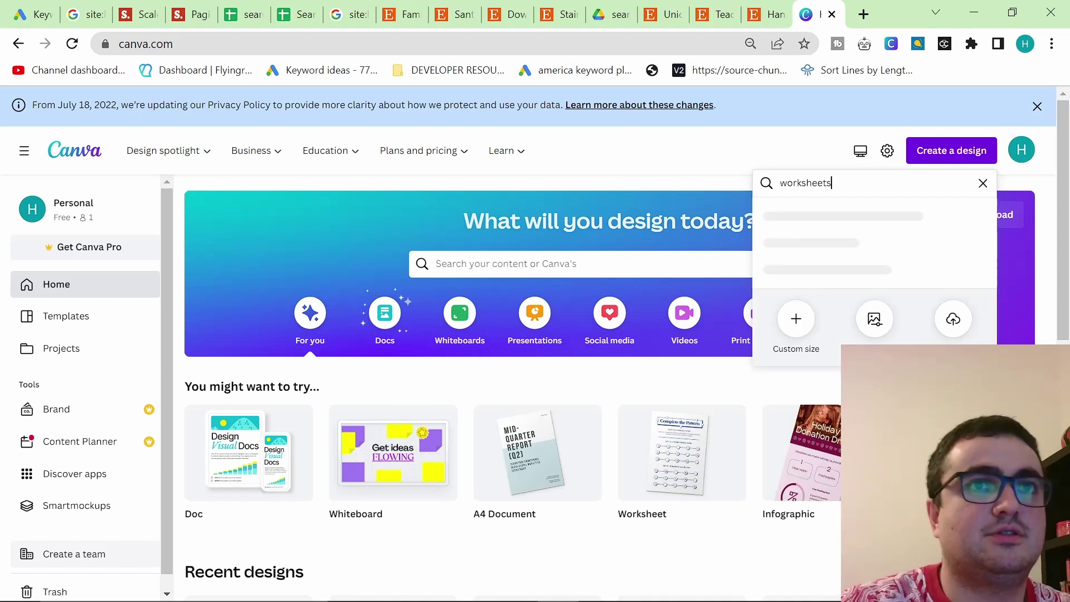
click(806, 217)
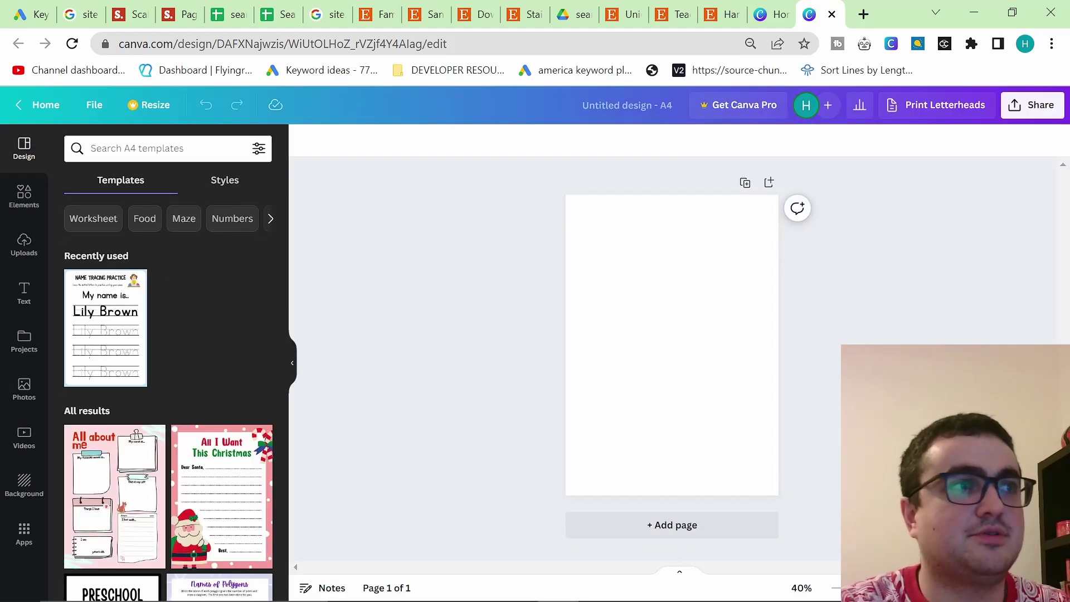
- Apply the recently used Name Tracing Practice template to the blank page and duplicate that page
click(122, 333)
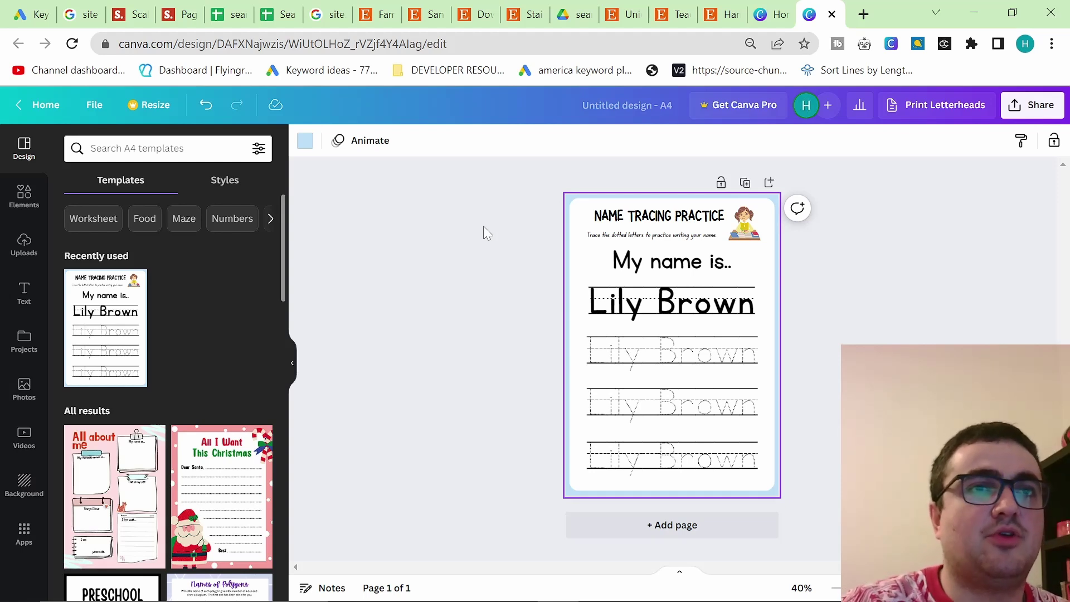
click(745, 182)
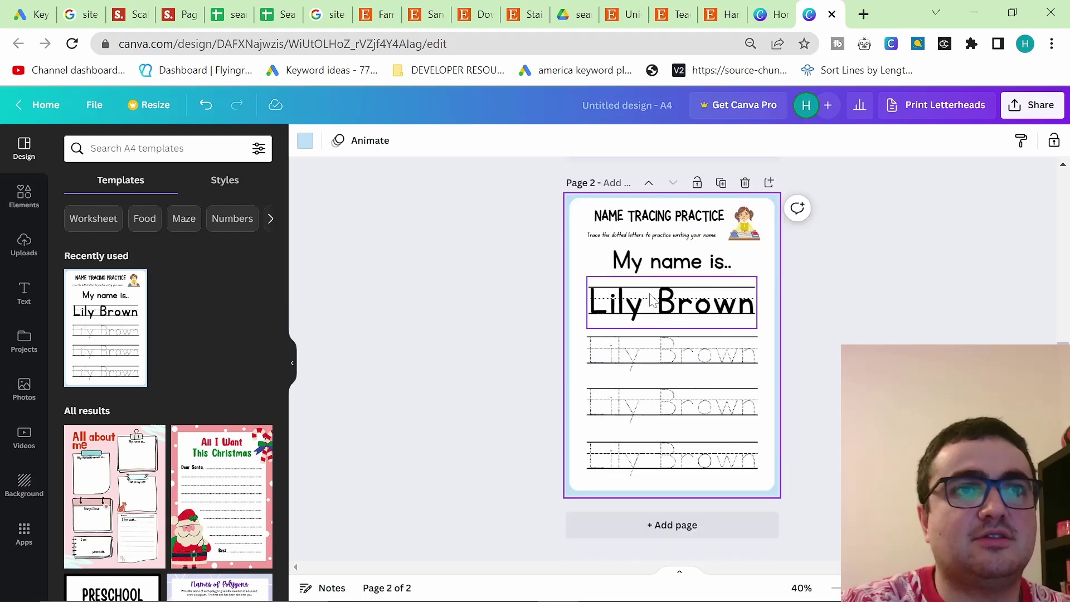